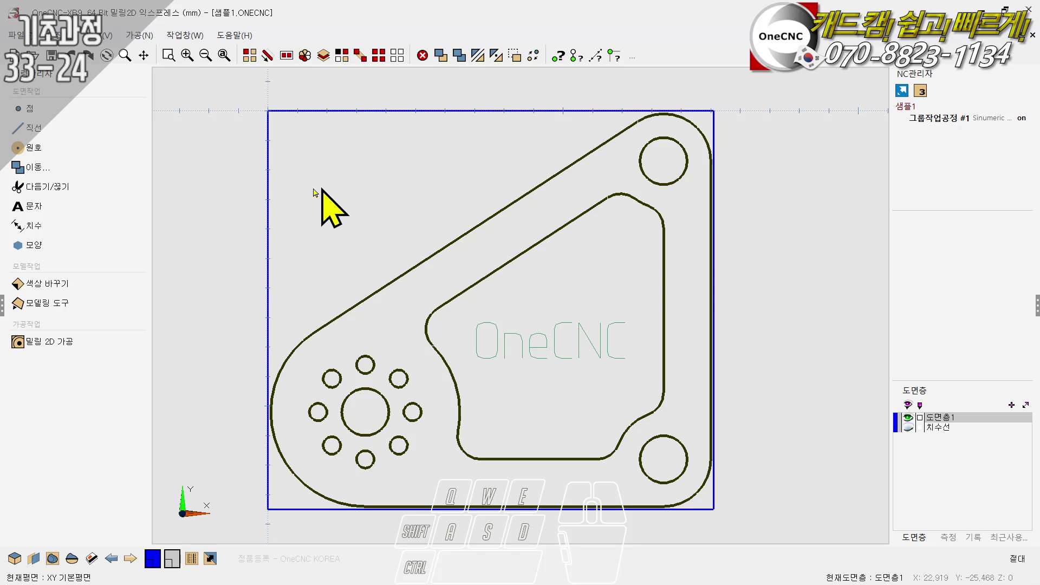
pyautogui.click(41, 152)
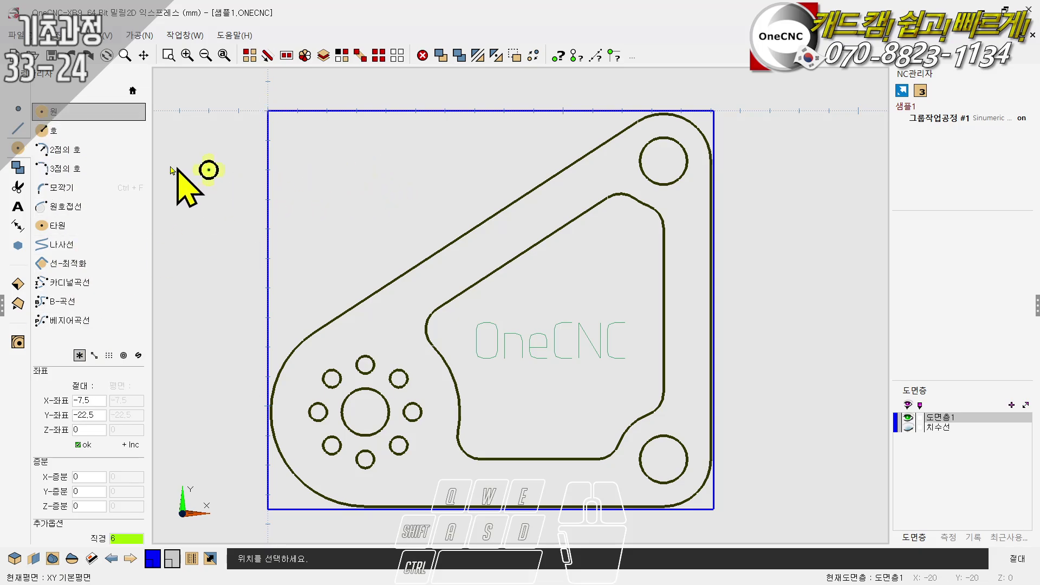
pyautogui.rightClick(371, 202)
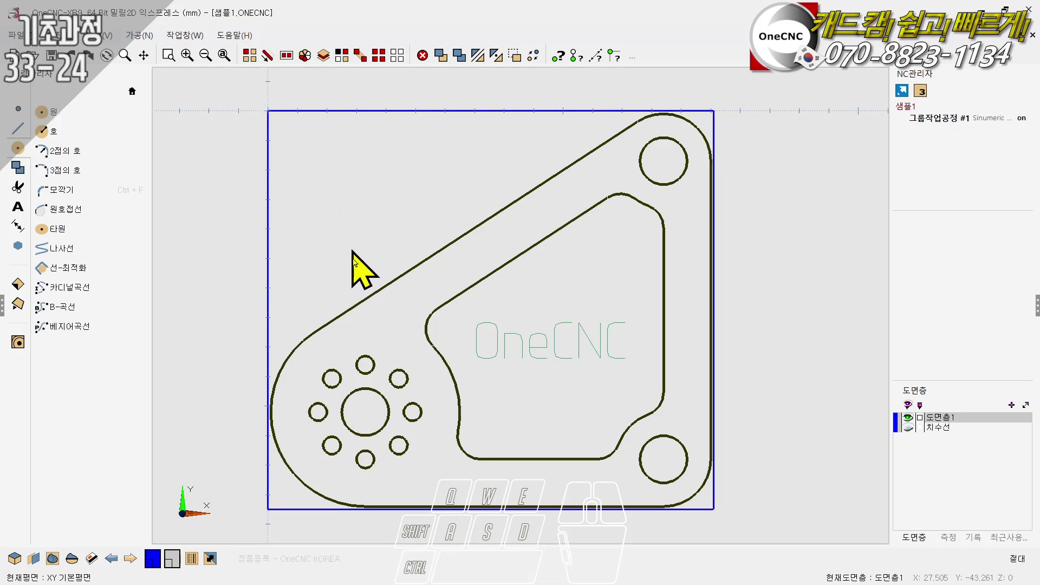
# Step: Draw a diagonal line crossing the large hole in the centre of the bolt circle, ending at about X 41.5, Y -96.75
pyautogui.scroll(-2, 428, 140)
pyautogui.scroll(5, 382, 325)
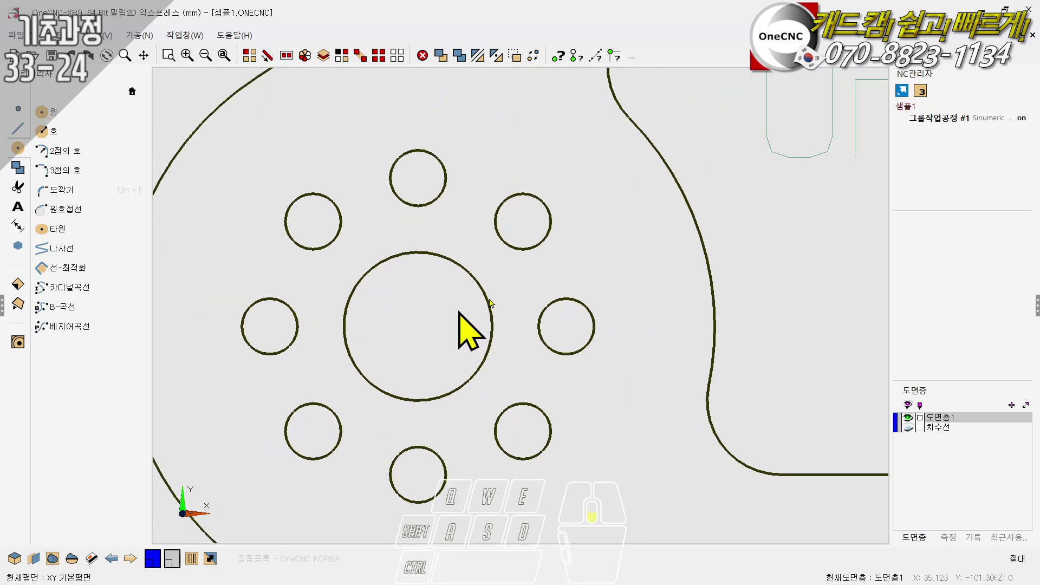
pyautogui.scroll(3, 381, 347)
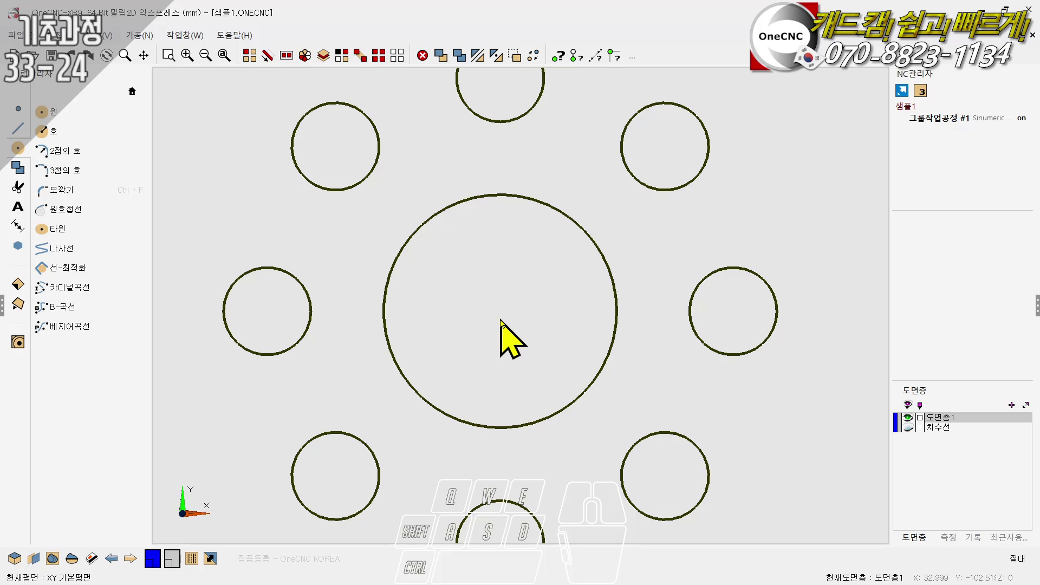
pyautogui.click(18, 128)
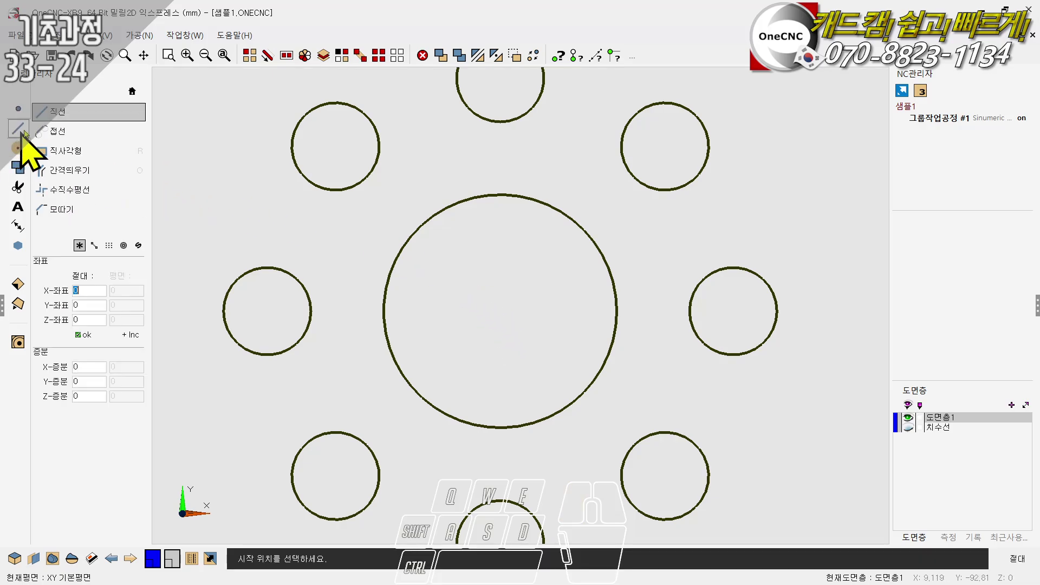
pyautogui.click(65, 112)
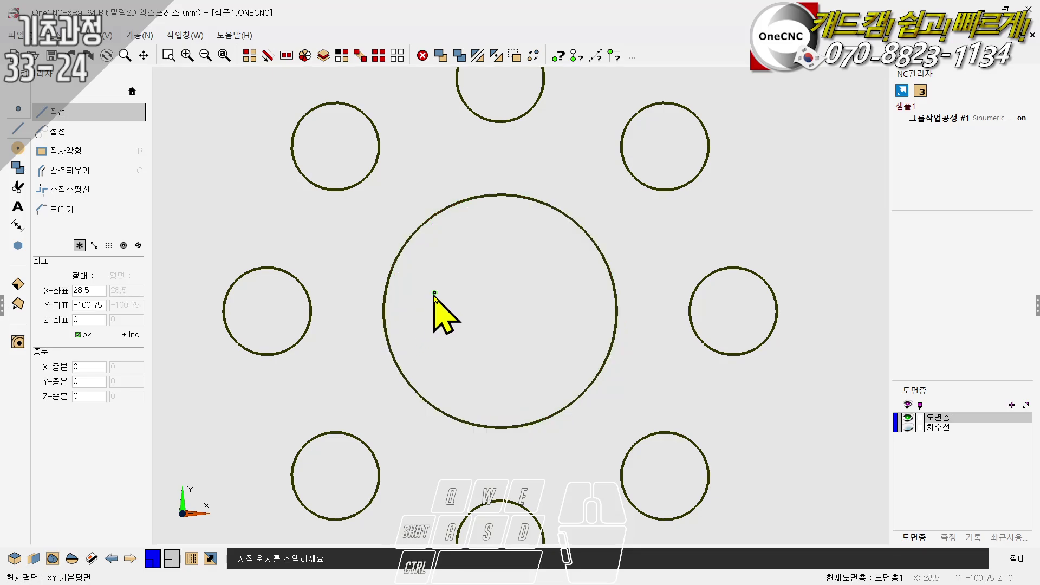
pyautogui.press('Escape')
pyautogui.click(56, 112)
pyautogui.click(373, 373)
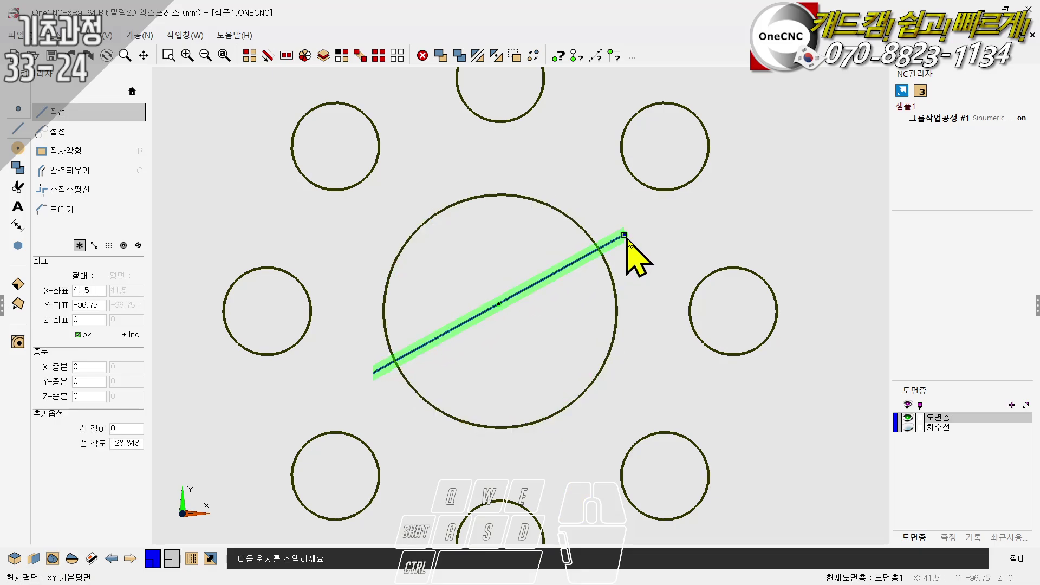
pyautogui.click(624, 234)
pyautogui.rightClick(451, 240)
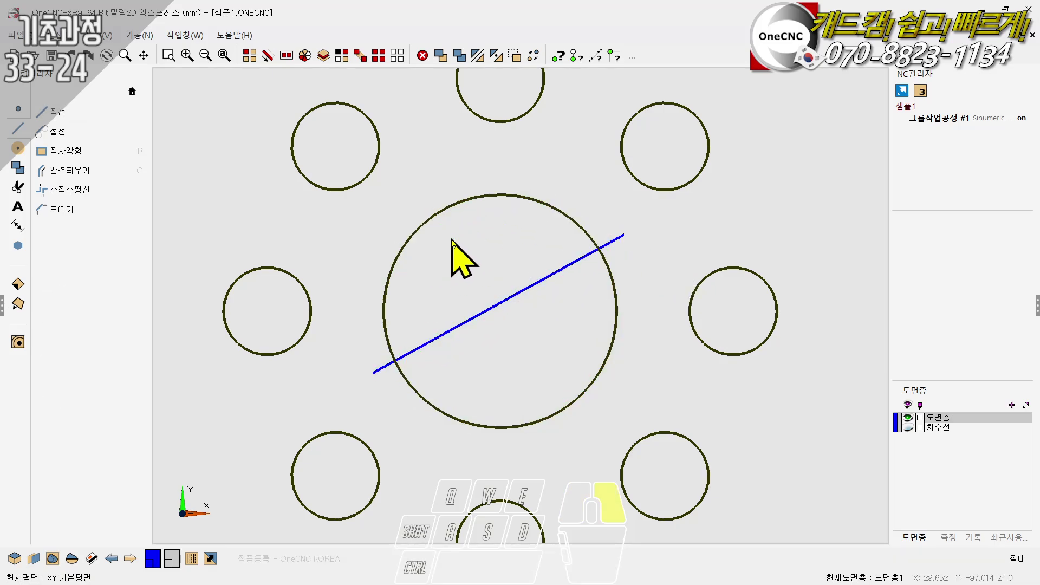
# Step: Trim away the part of the large hole's circle that lies above the diagonal line
pyautogui.click(18, 186)
pyautogui.click(57, 130)
pyautogui.click(404, 270)
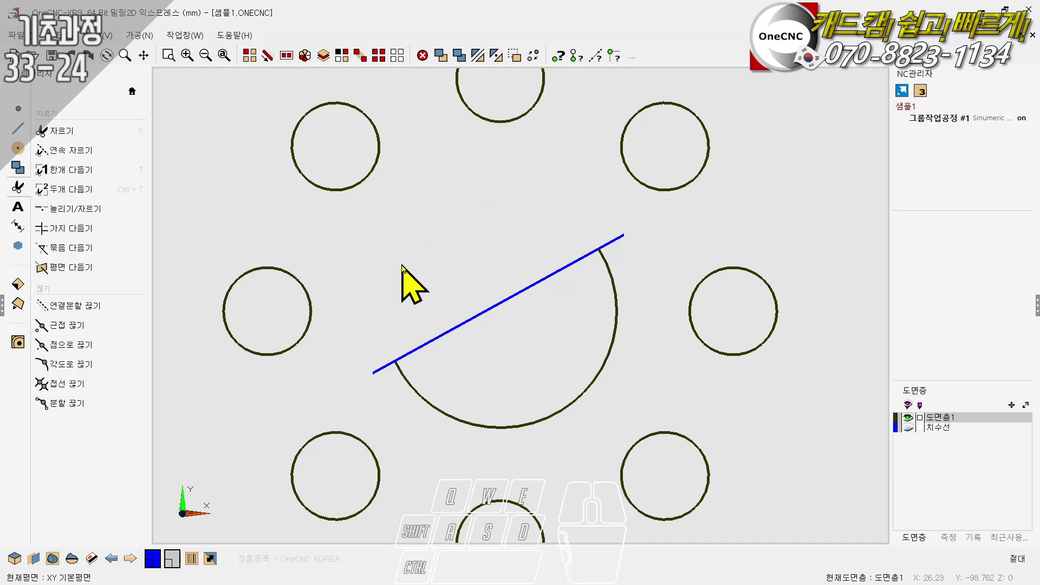
# Step: Delete the diagonal line that crosses the trimmed hole
pyautogui.click(250, 56)
pyautogui.click(468, 323)
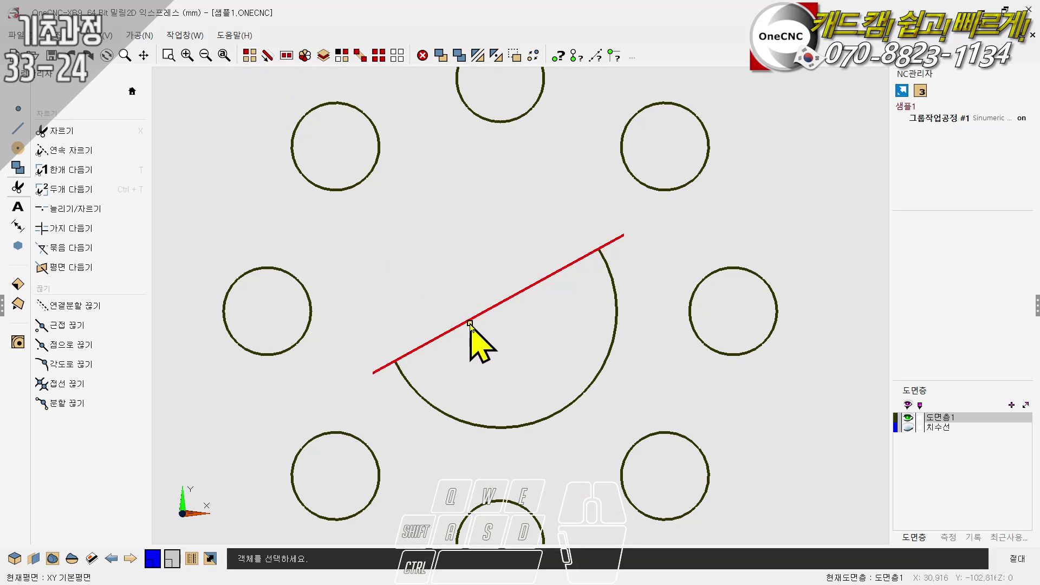
pyautogui.click(397, 55)
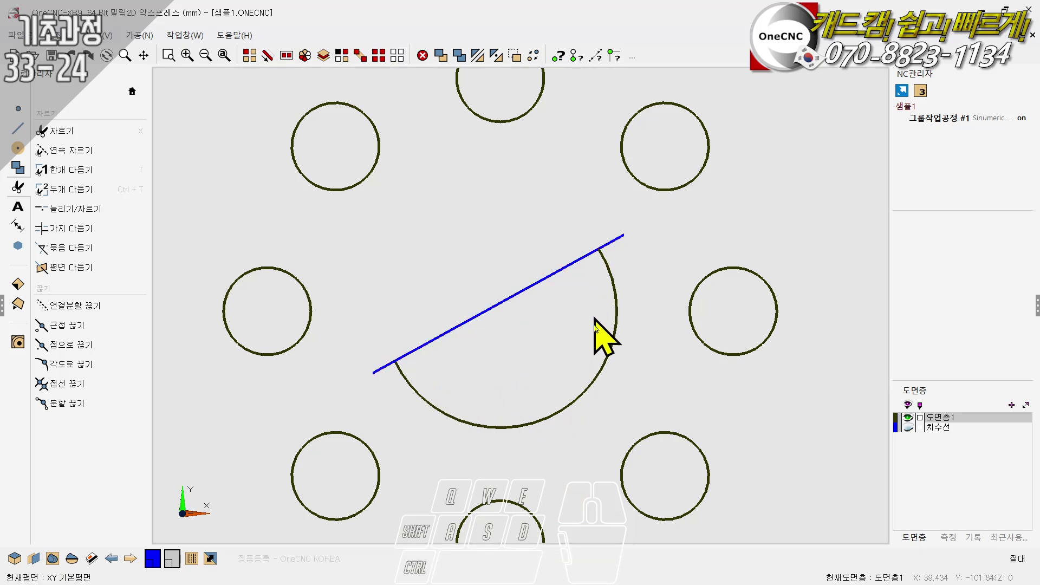
pyautogui.click(304, 55)
pyautogui.click(505, 303)
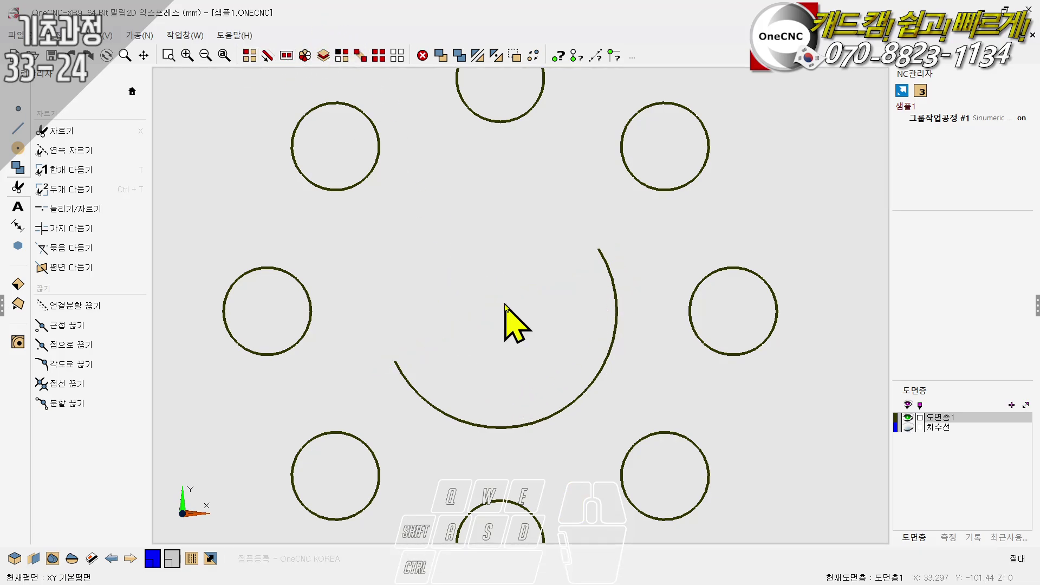
# Step: Check how the remaining arc is divided by selecting its lower and upper-right segments separately, and clear the selection
pyautogui.scroll(2, 615, 441)
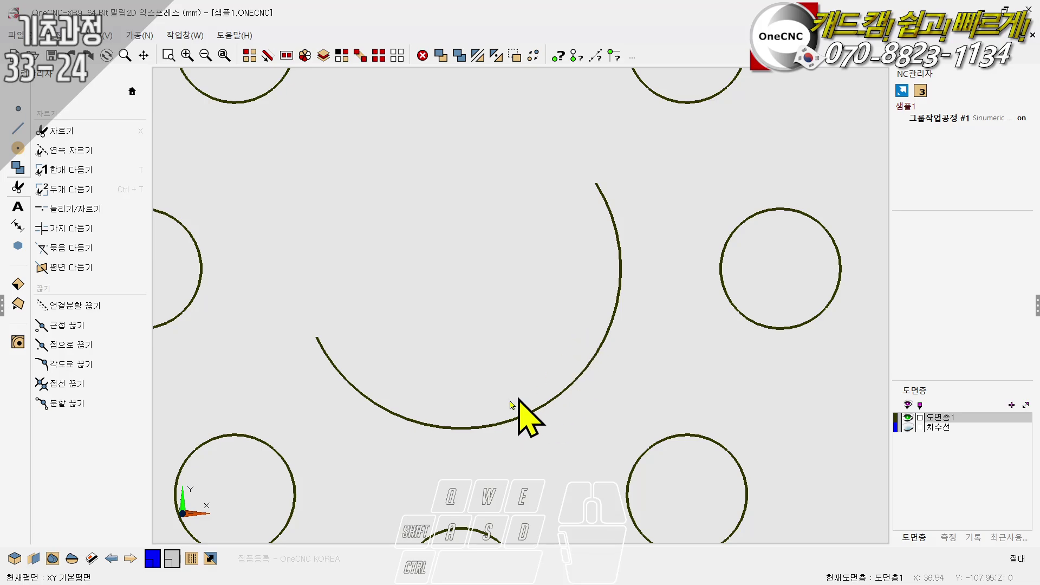
pyautogui.click(249, 54)
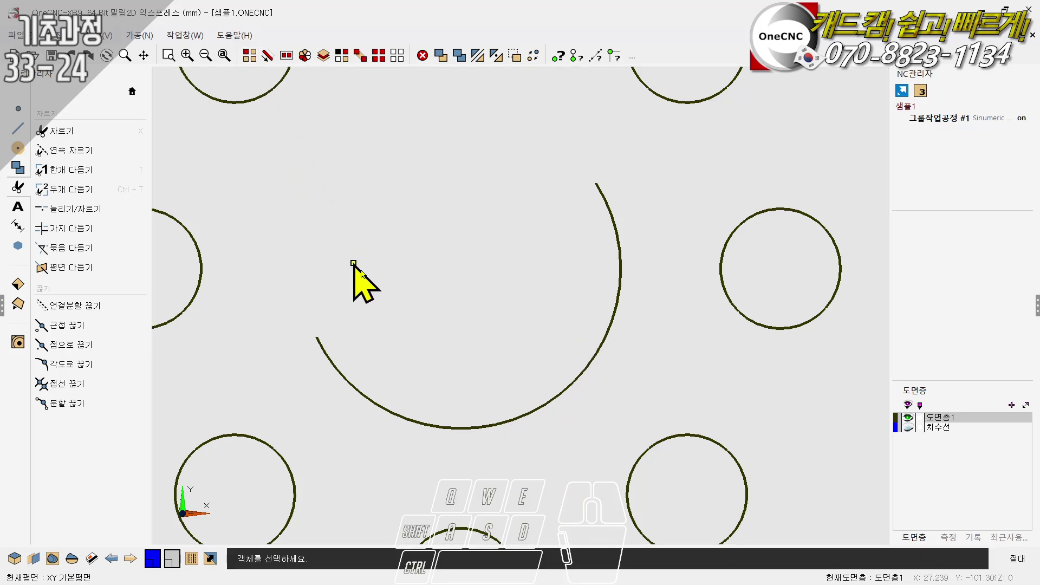
pyautogui.click(421, 422)
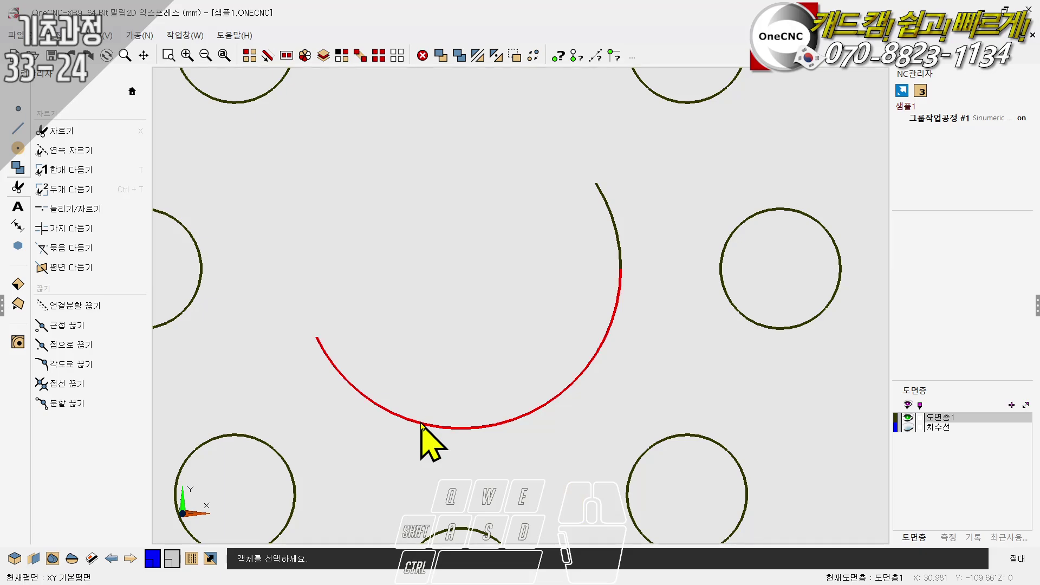
pyautogui.click(421, 422)
pyautogui.click(611, 220)
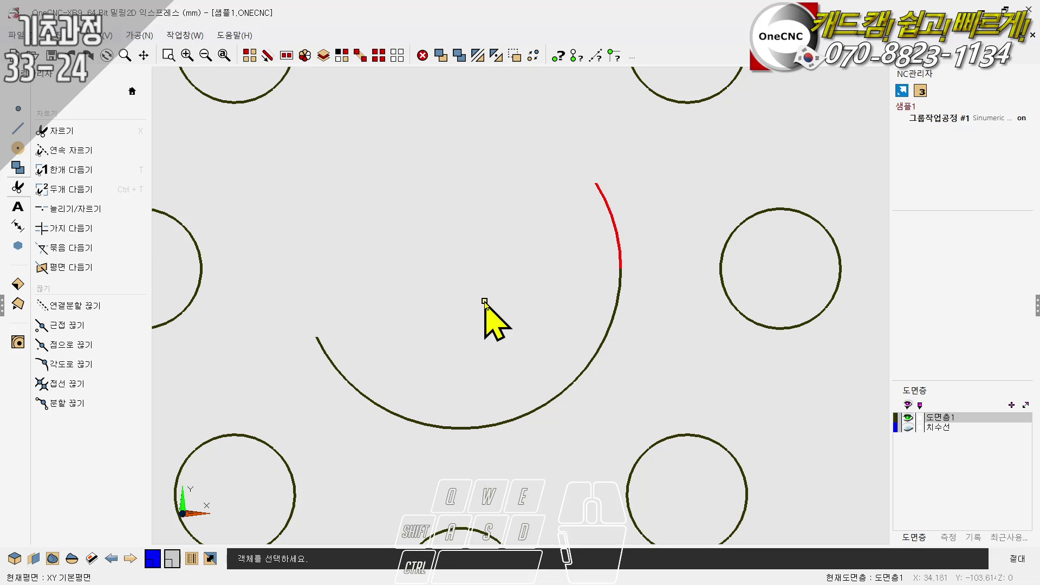
pyautogui.press('Escape')
pyautogui.click(397, 56)
# Step: Undo the line deletion, the circle trim and the drawing of the diagonal line
pyautogui.click(71, 56)
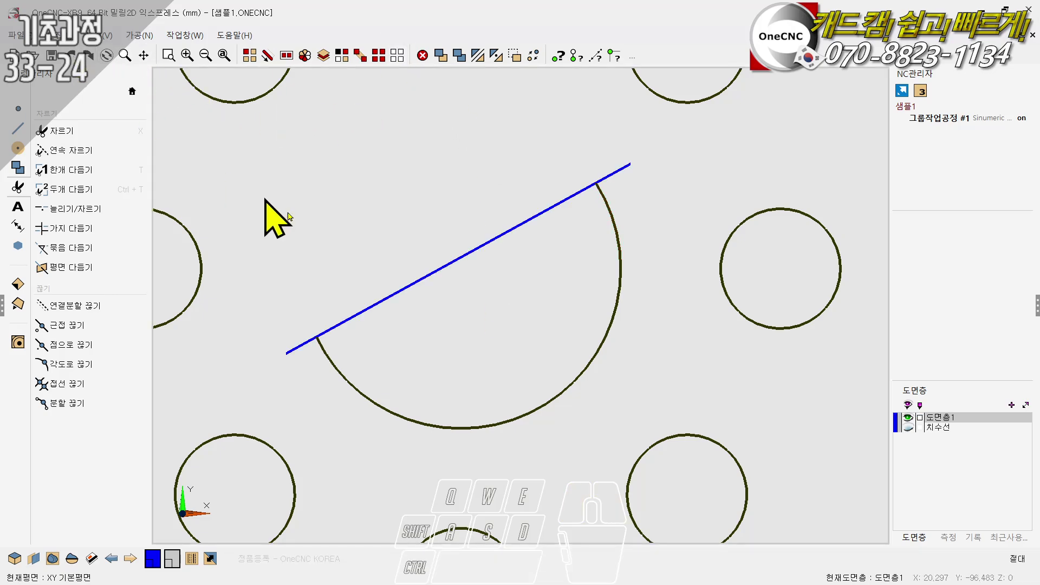
pyautogui.click(71, 55)
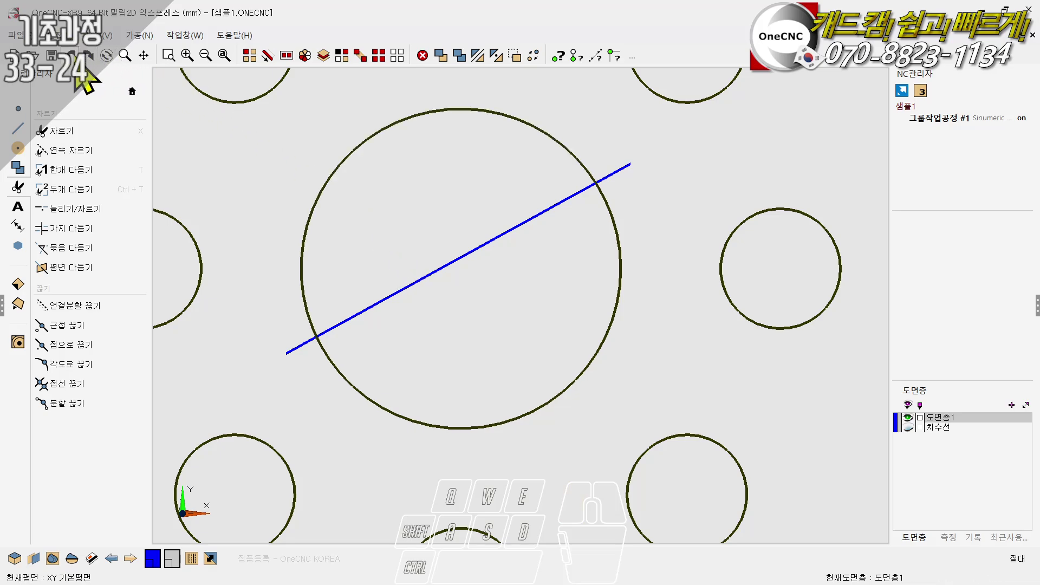
pyautogui.click(71, 55)
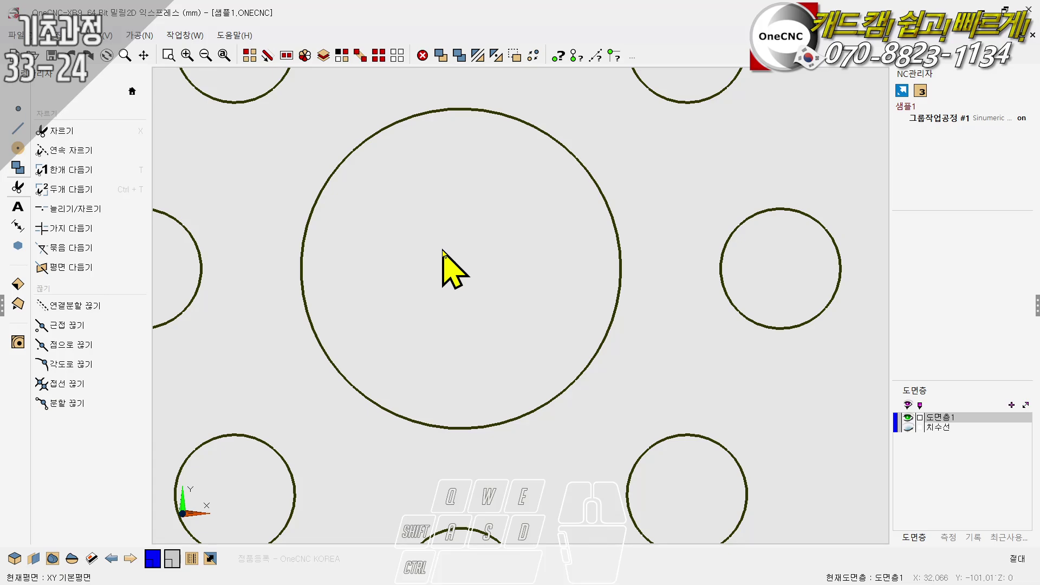
pyautogui.scroll(-6, 418, 330)
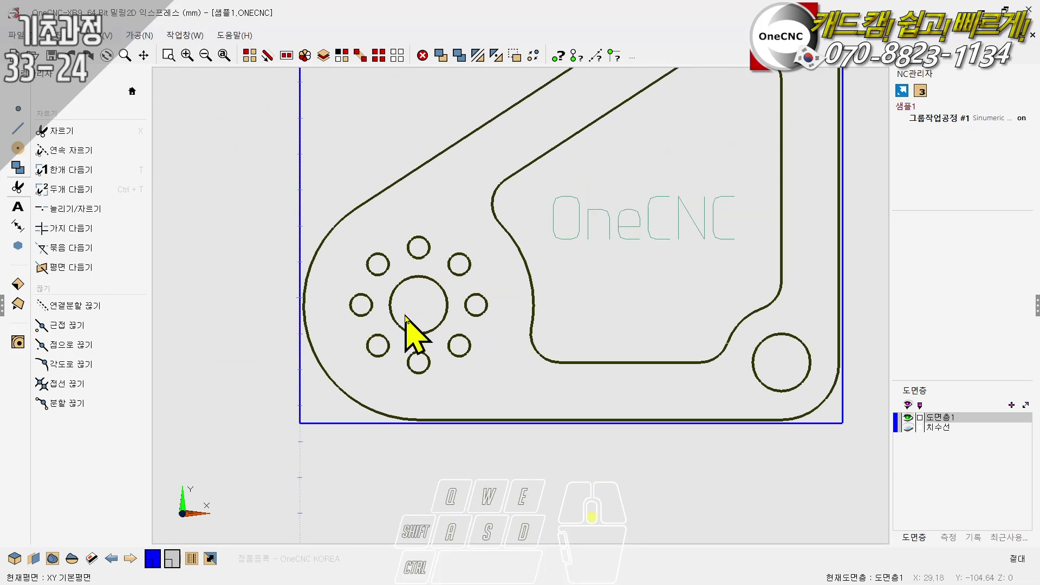
pyautogui.scroll(-8, 405, 316)
pyautogui.keyDown('ctrl'); pyautogui.moveTo(443, 302); pyautogui.dragTo(414, 340, button='right'); pyautogui.keyUp('ctrl')
pyautogui.keyDown('ctrl'); pyautogui.scroll(5, 443, 266); pyautogui.keyUp('ctrl')
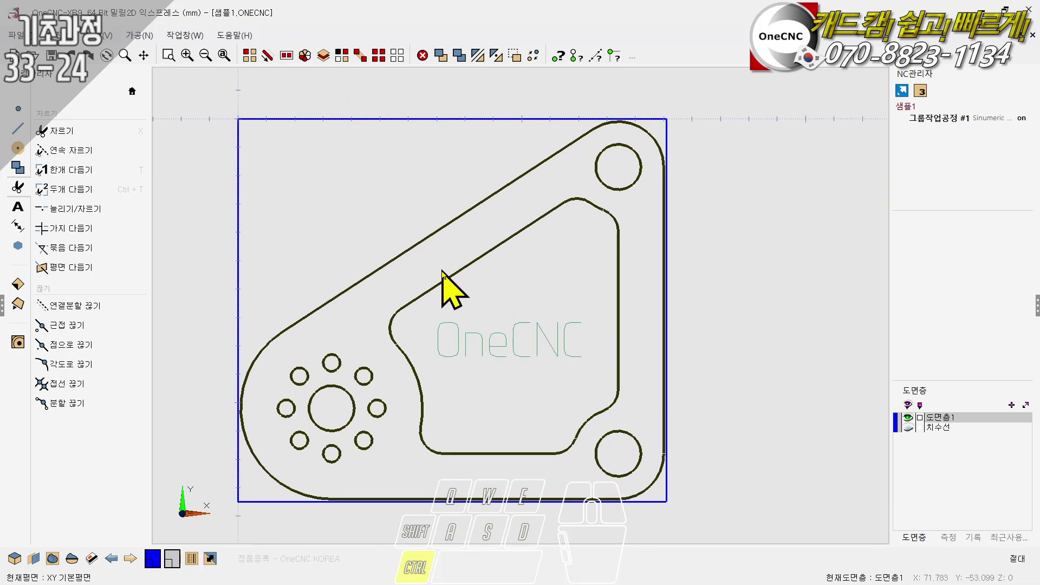
pyautogui.click(132, 91)
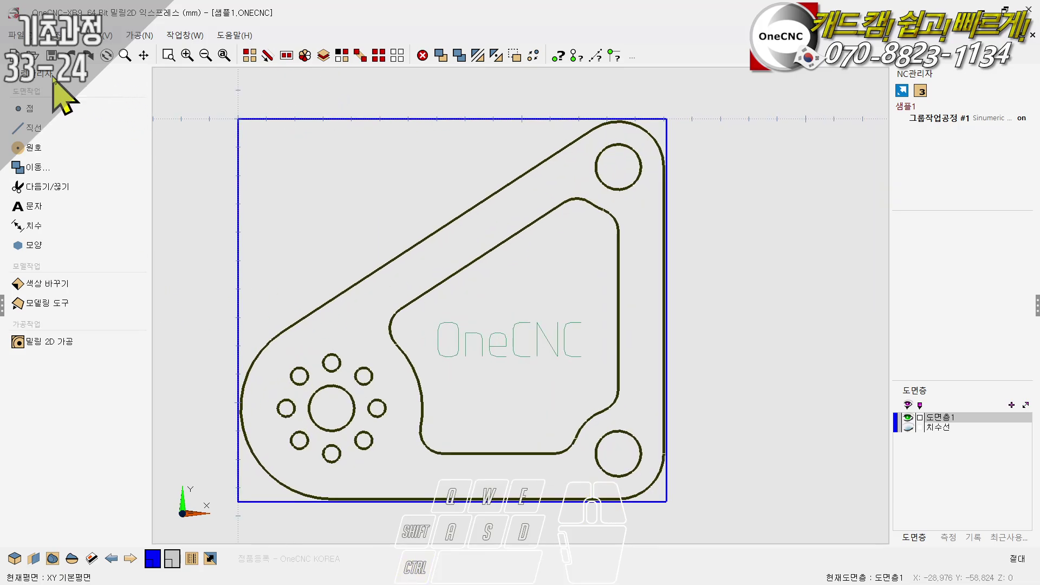
pyautogui.click(32, 153)
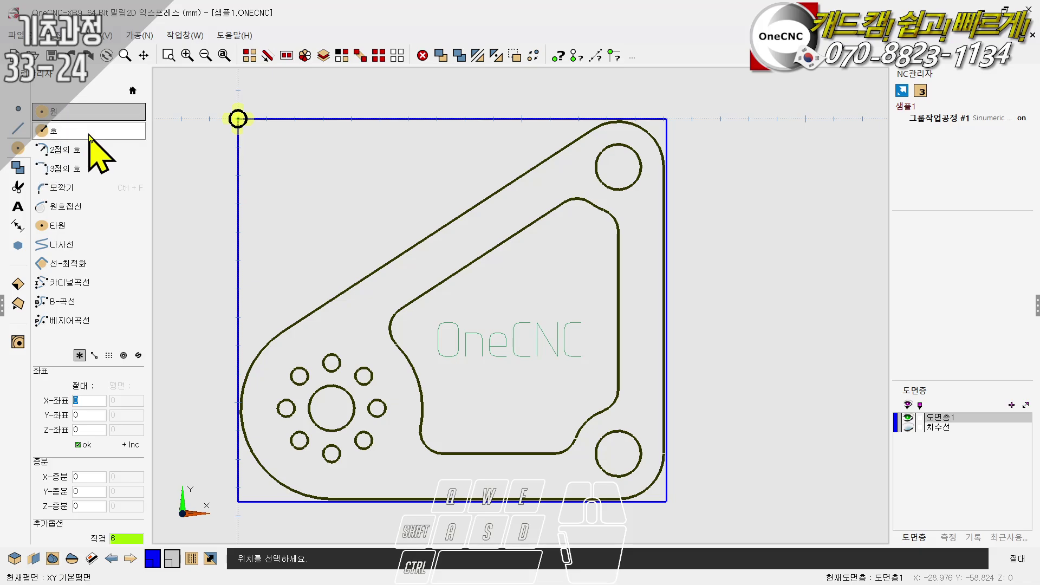
pyautogui.click(132, 90)
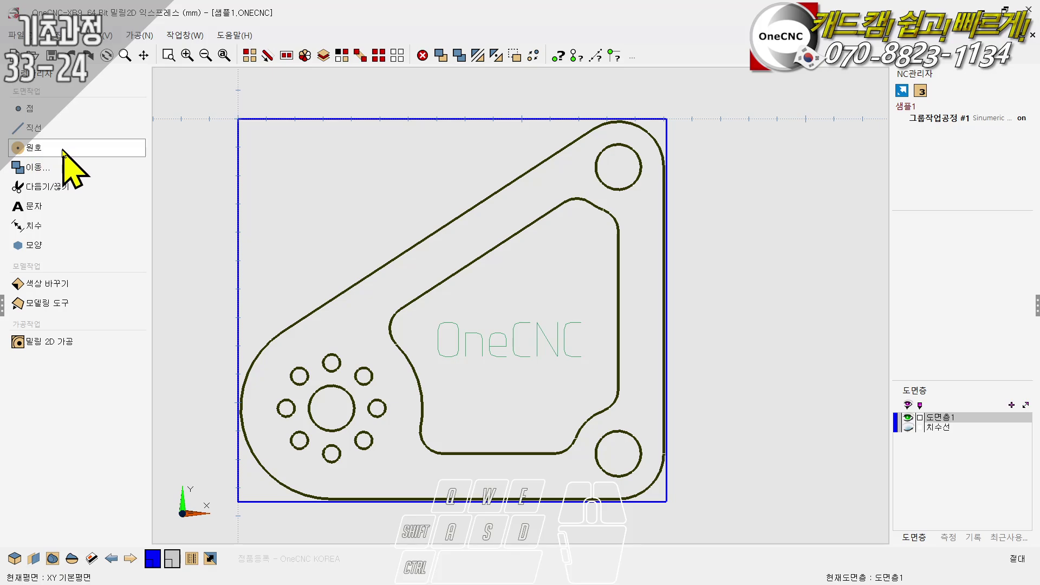
pyautogui.click(43, 149)
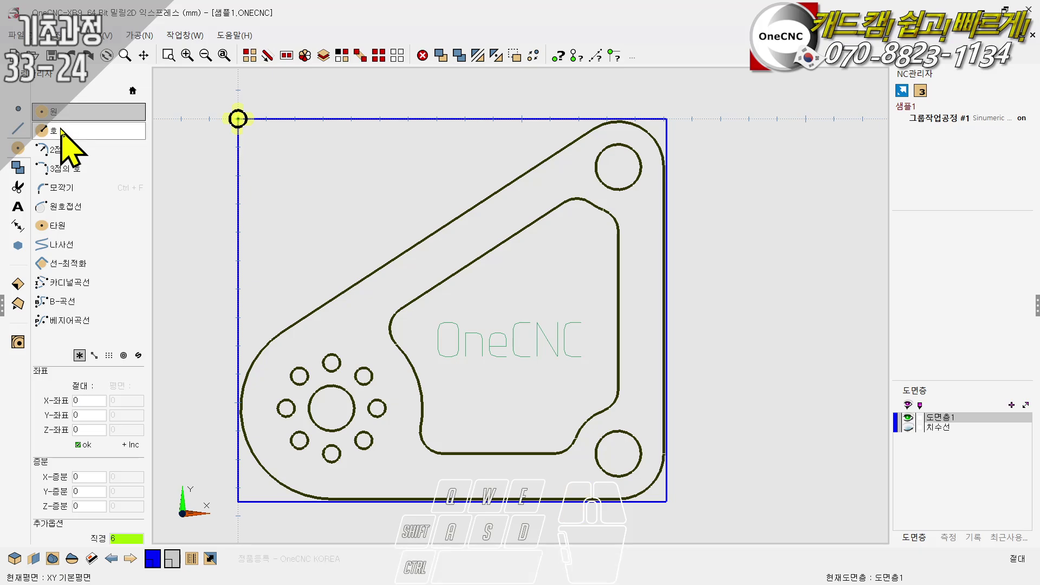
pyautogui.click(62, 132)
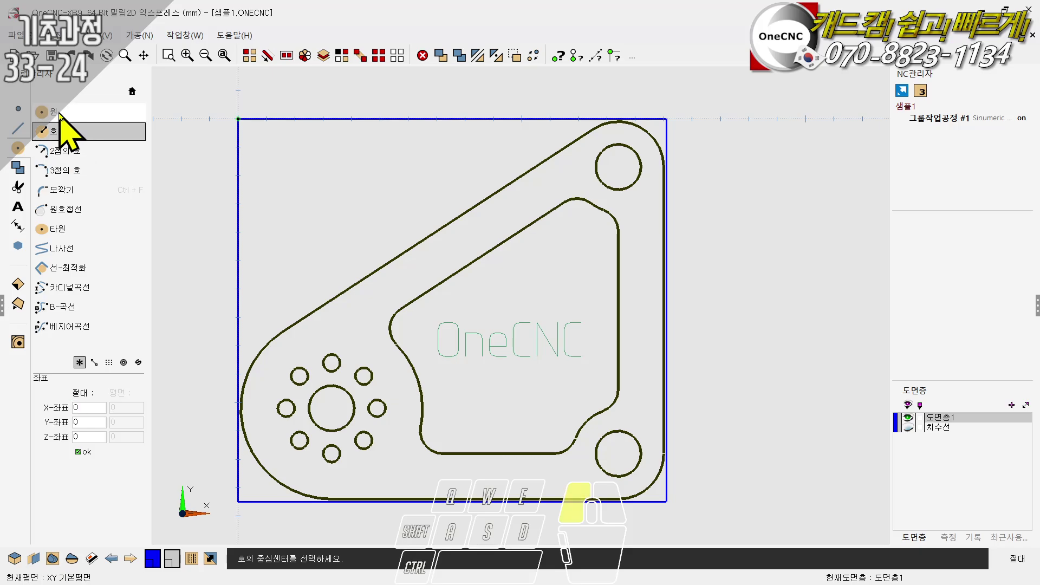
# Step: Start a circle with the incremental coordinate fields hidden and its diameter set to 30
pyautogui.click(61, 111)
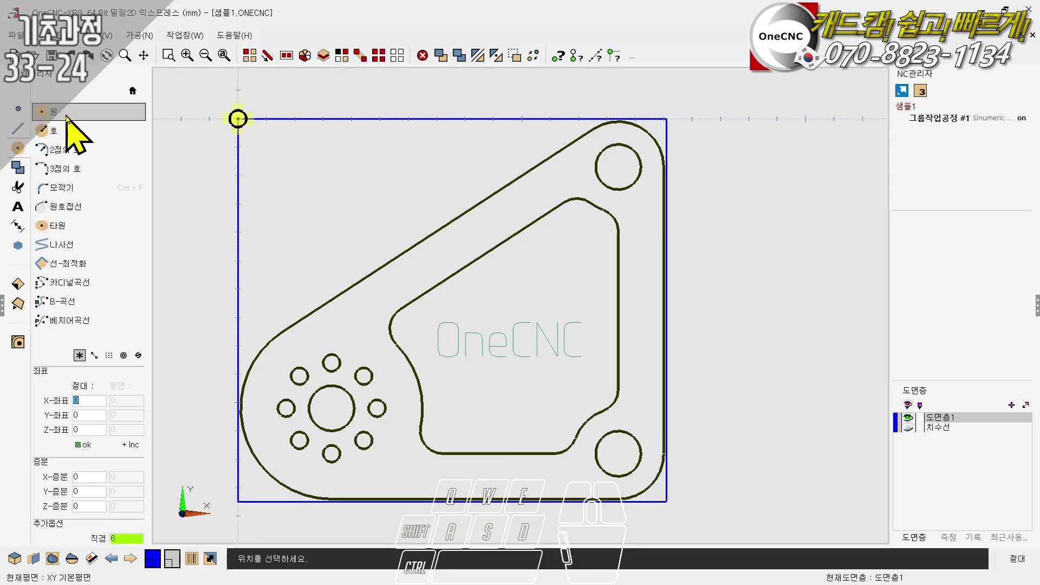
pyautogui.click(131, 446)
pyautogui.moveTo(128, 485); pyautogui.dragTo(91, 486)
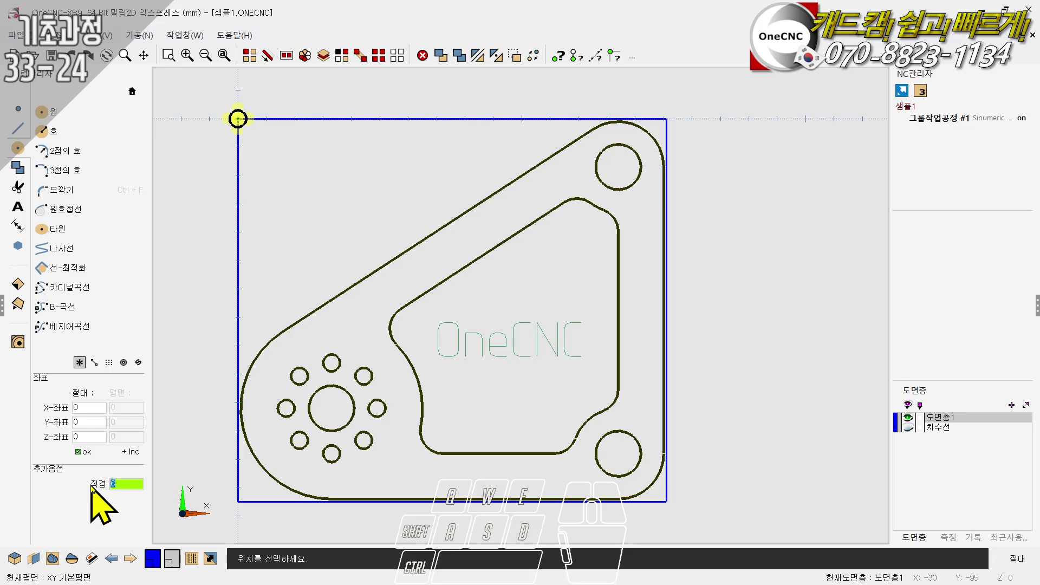
pyautogui.write('30')
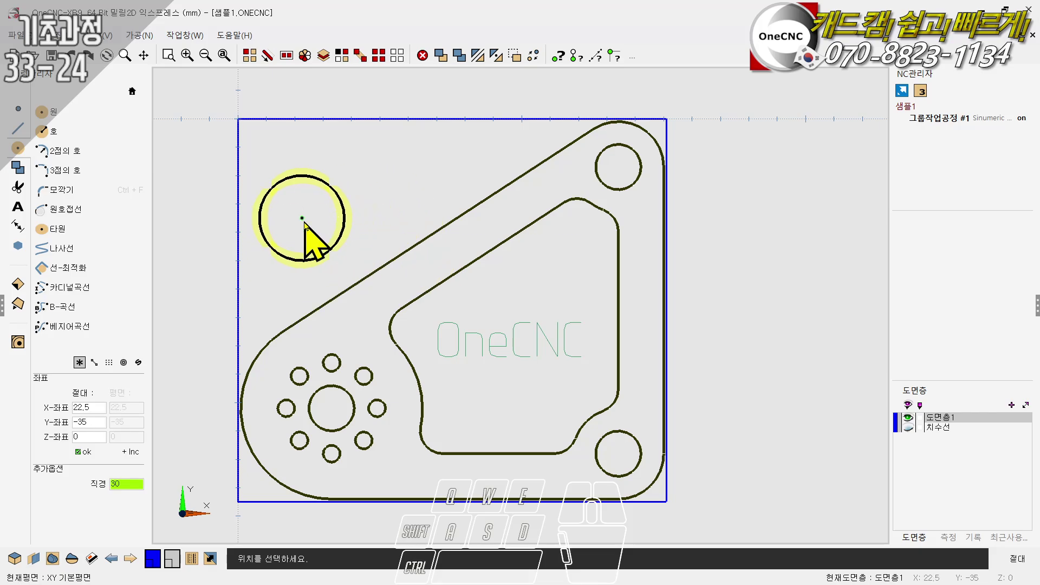
# Step: Draw a centre-based arc around the midpoint of the rectangle's left edge, radius 67.5, from 90 degrees at the top corner to the bottom corner
pyautogui.click(62, 137)
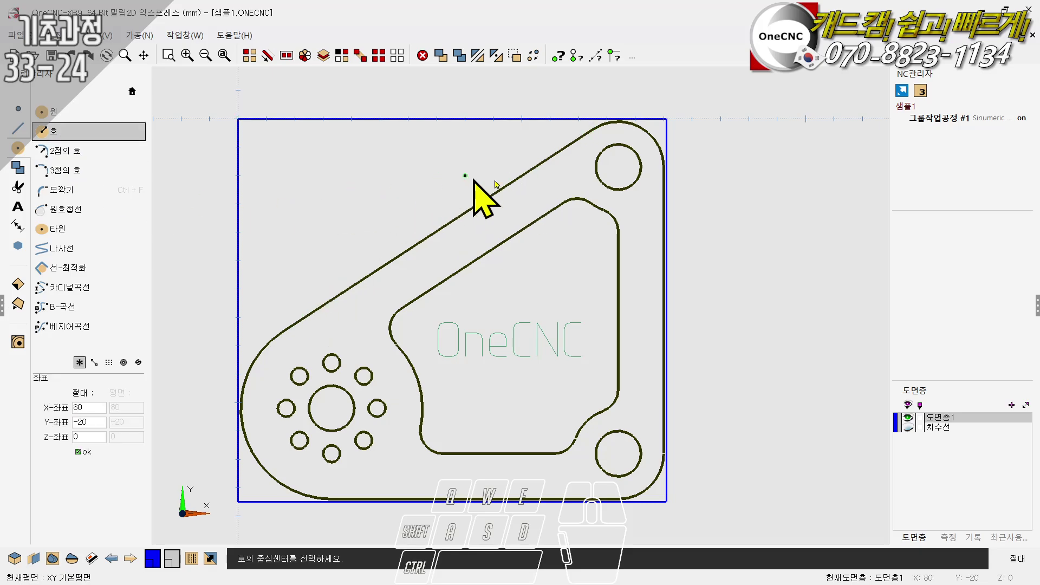
pyautogui.scroll(-3, 657, 168)
pyautogui.scroll(2, 483, 180)
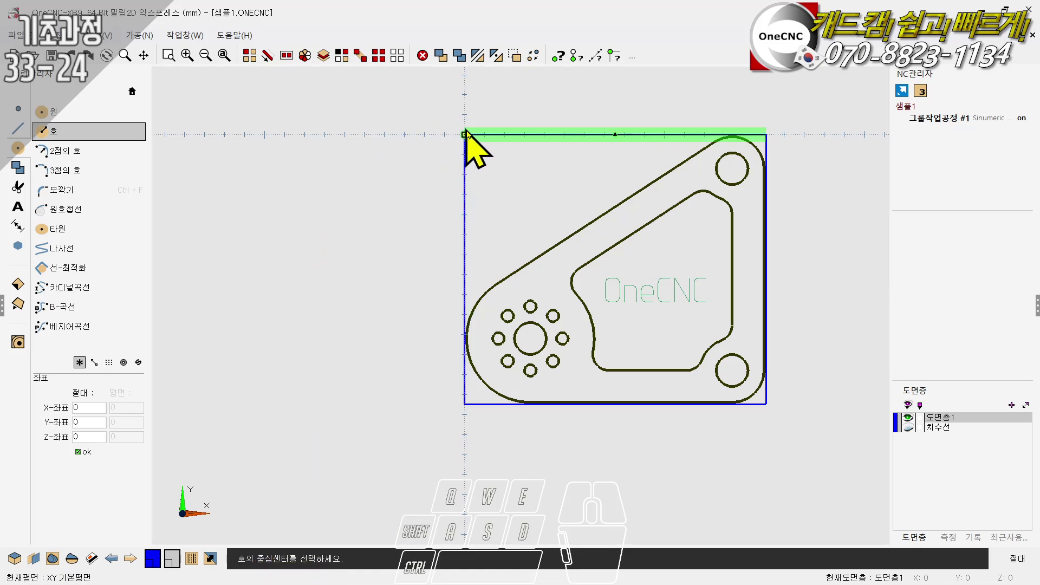
pyautogui.click(464, 270)
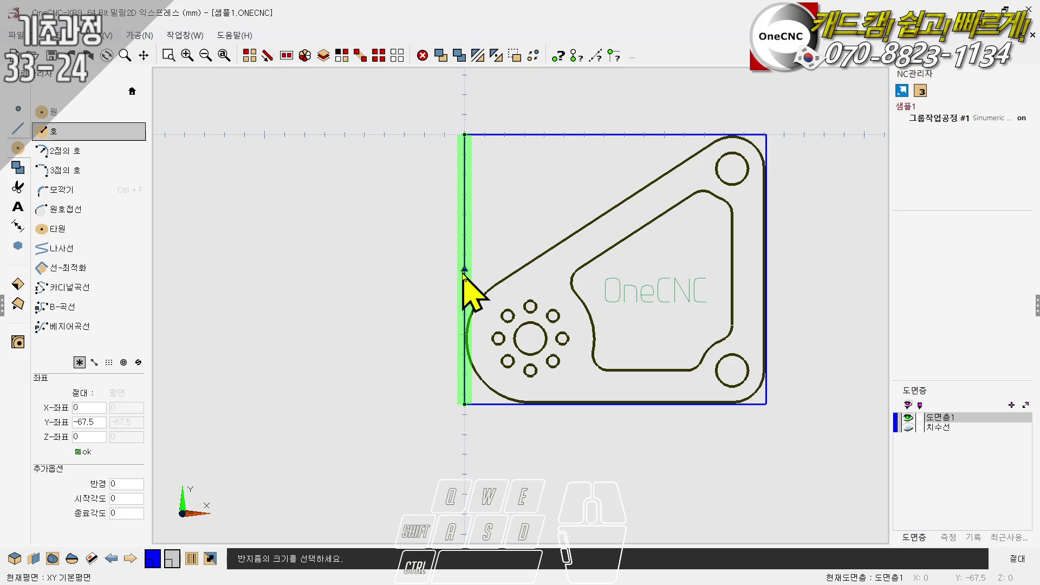
pyautogui.click(128, 499)
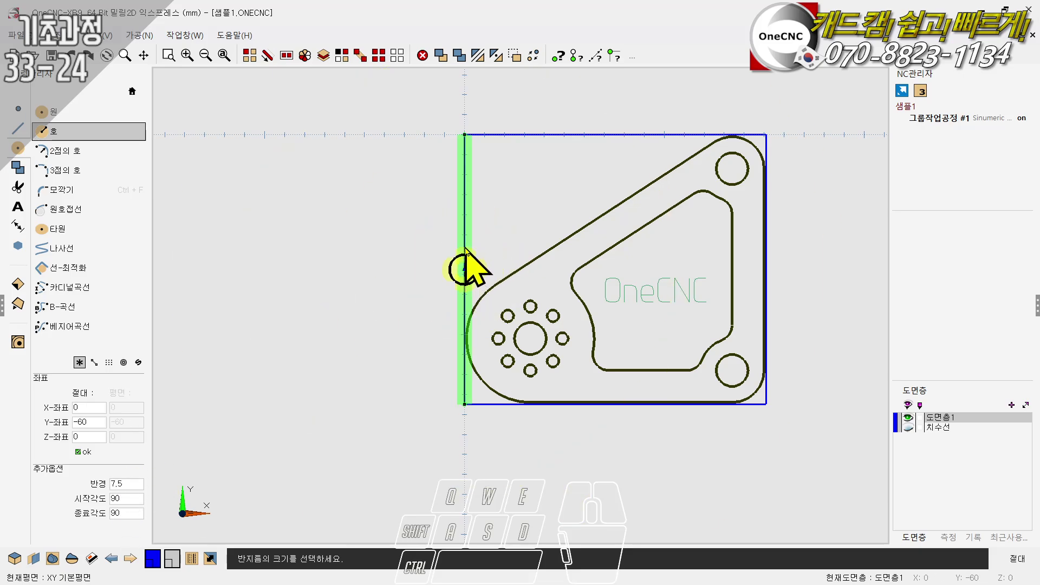
pyautogui.click(465, 135)
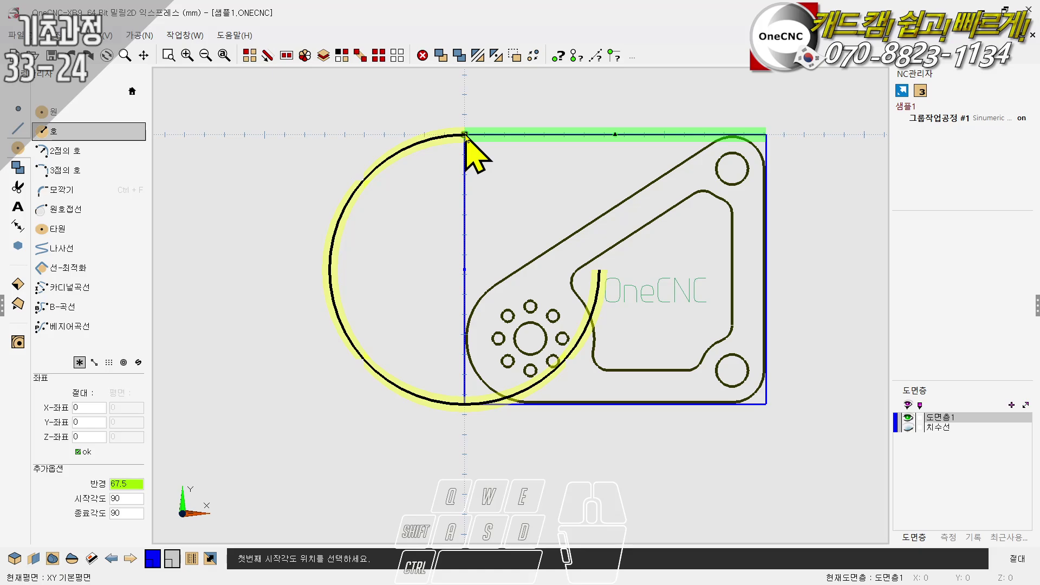
pyautogui.click(466, 137)
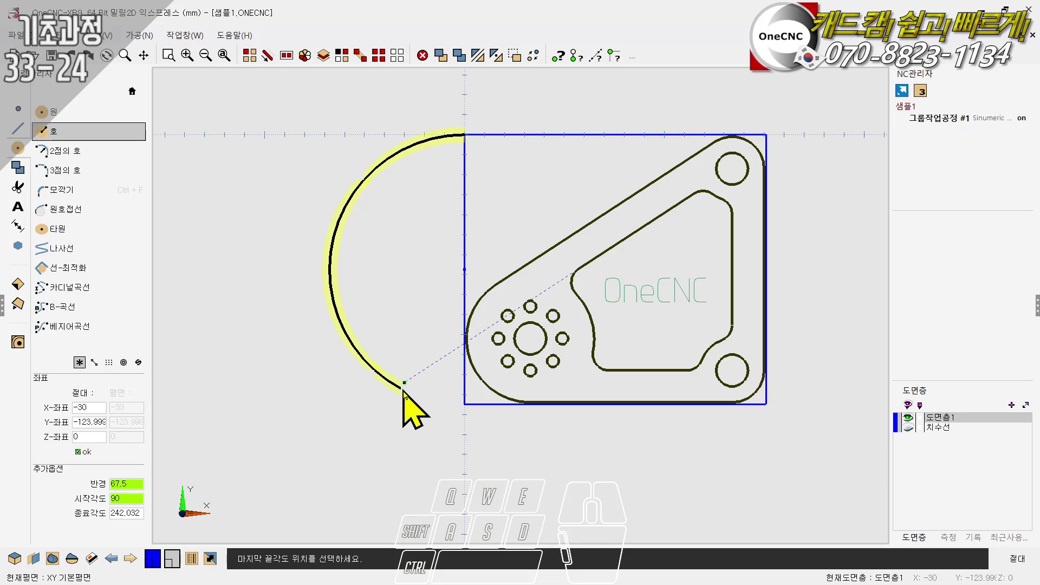
pyautogui.click(464, 405)
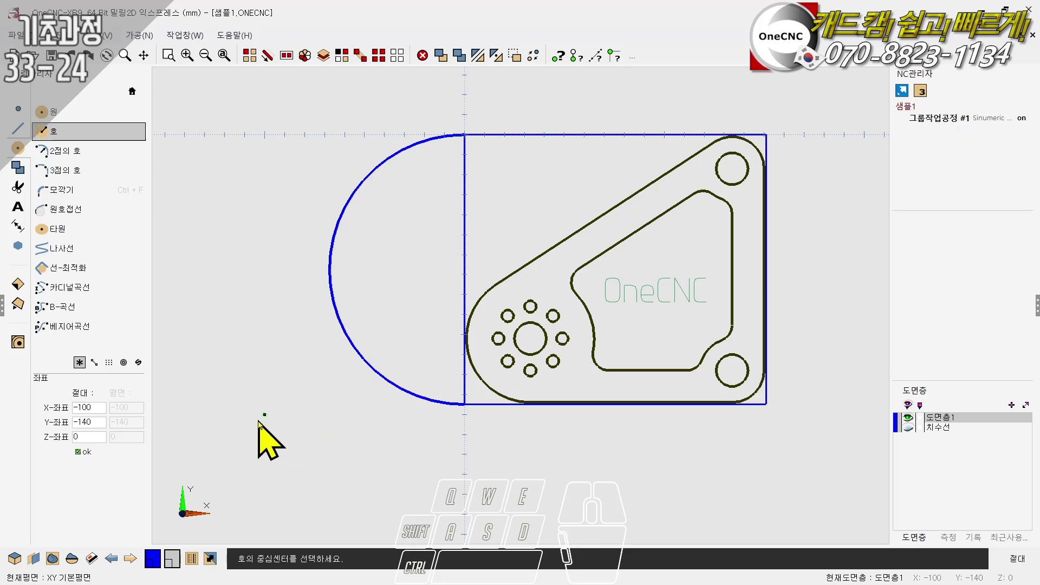
pyautogui.press('Escape')
pyautogui.scroll(-4, 217, 331)
pyautogui.scroll(4, 455, 299)
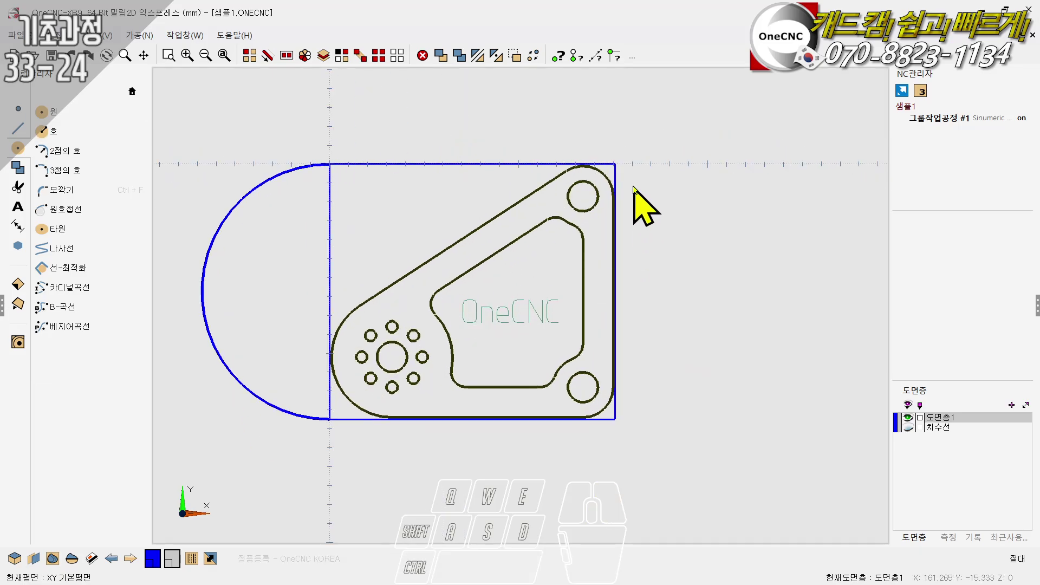
# Step: Draw a centre-based arc around the midpoint of the rectangle's right edge, radius 67.5, from 270 degrees at the bottom corner to the top corner
pyautogui.scroll(2, 673, 352)
pyautogui.scroll(-1, 582, 372)
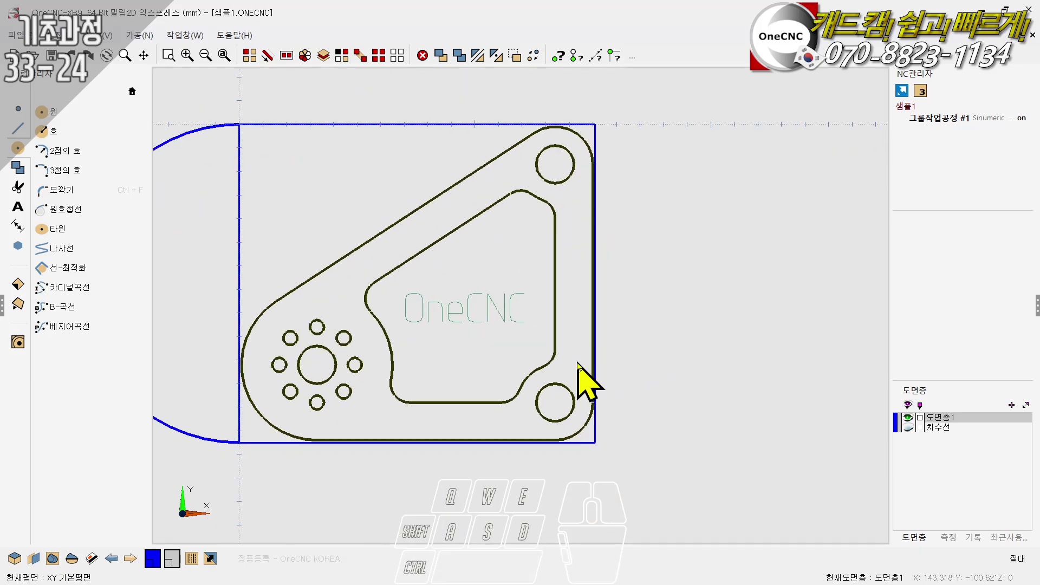
pyautogui.click(53, 131)
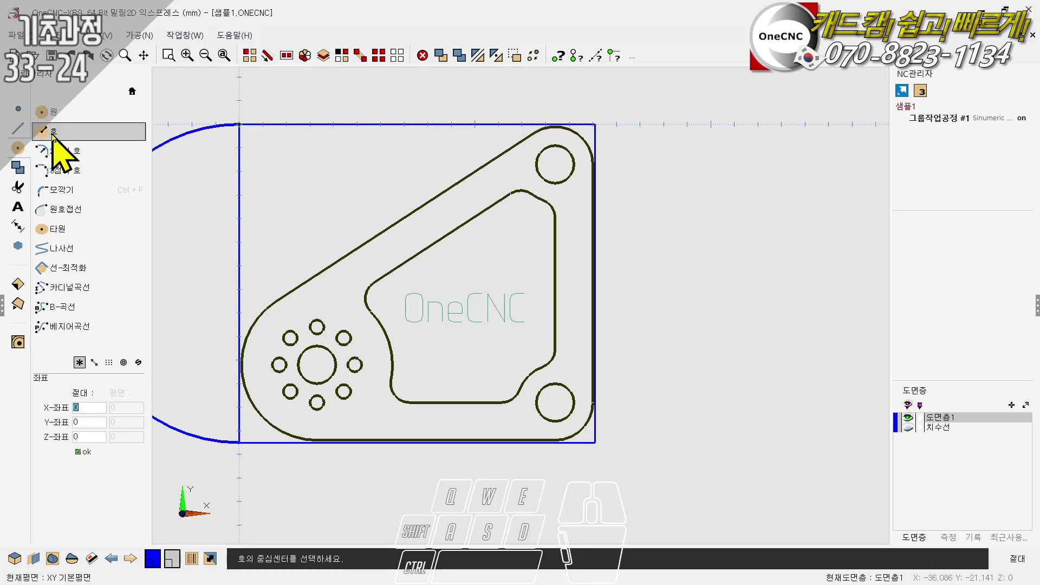
pyautogui.click(601, 291)
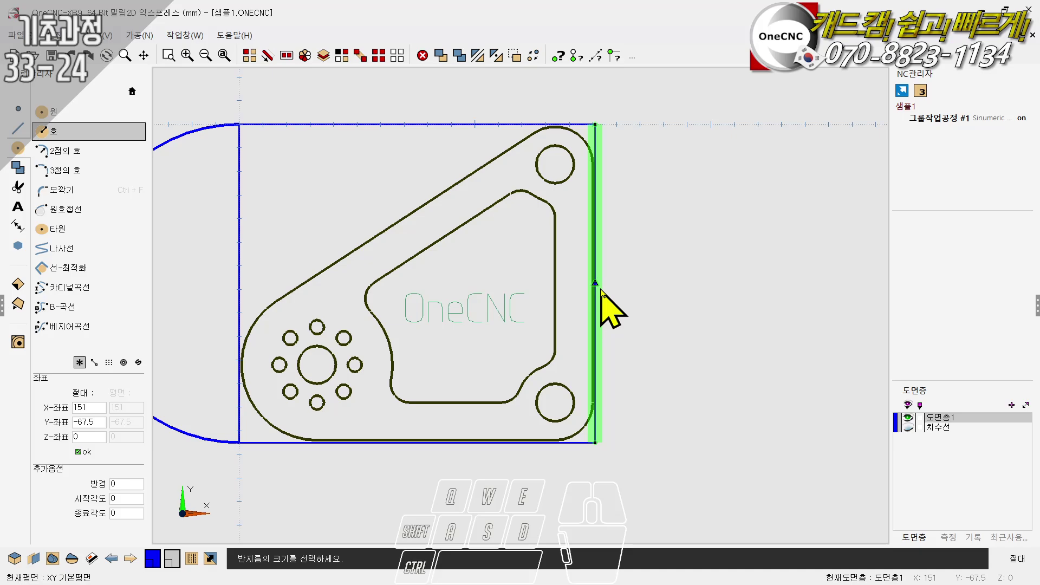
pyautogui.click(597, 128)
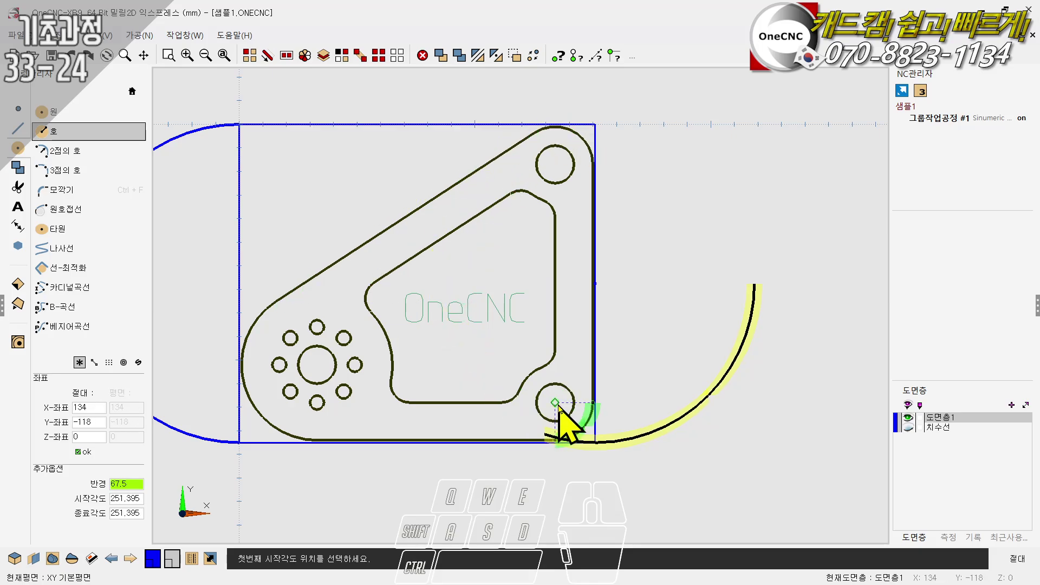
pyautogui.click(594, 442)
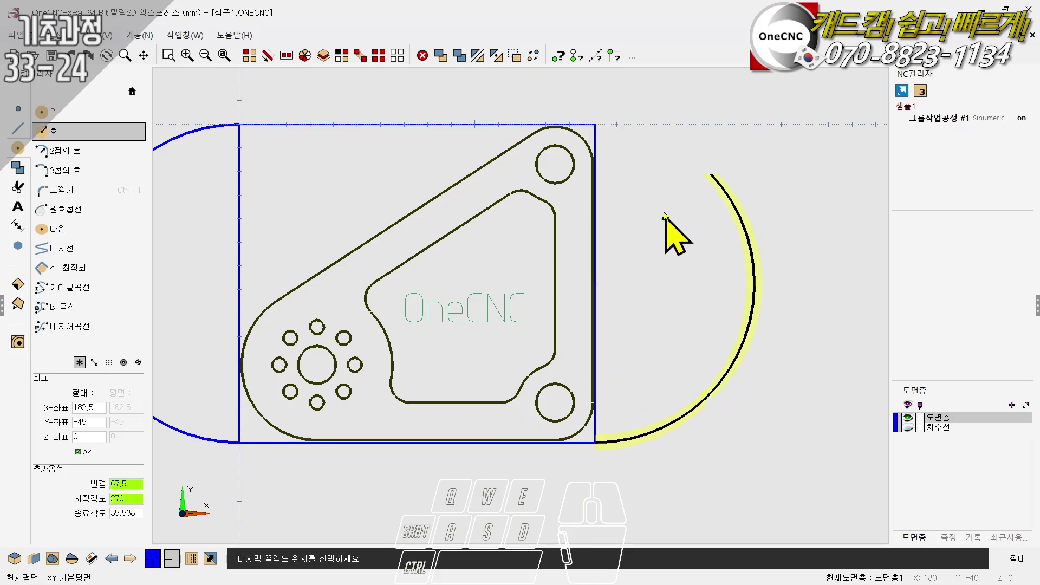
pyautogui.click(596, 128)
pyautogui.scroll(-2, 704, 265)
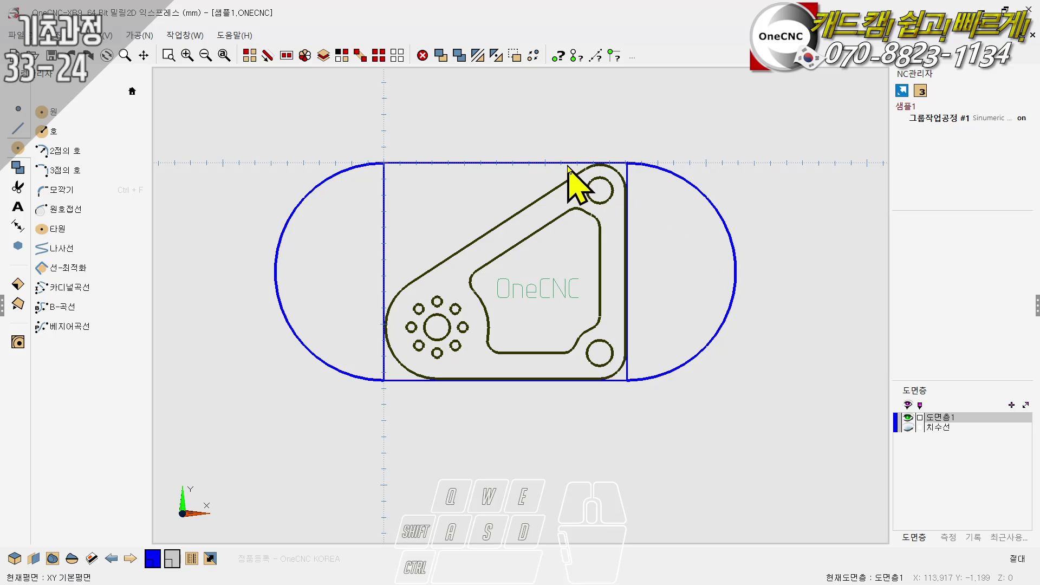
pyautogui.scroll(1, 566, 179)
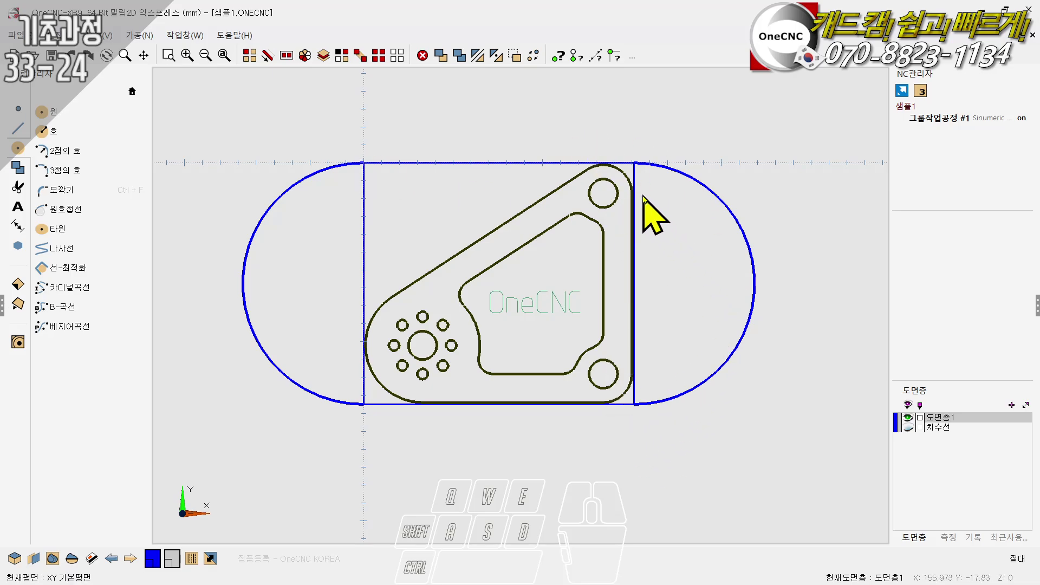
pyautogui.scroll(2, 568, 244)
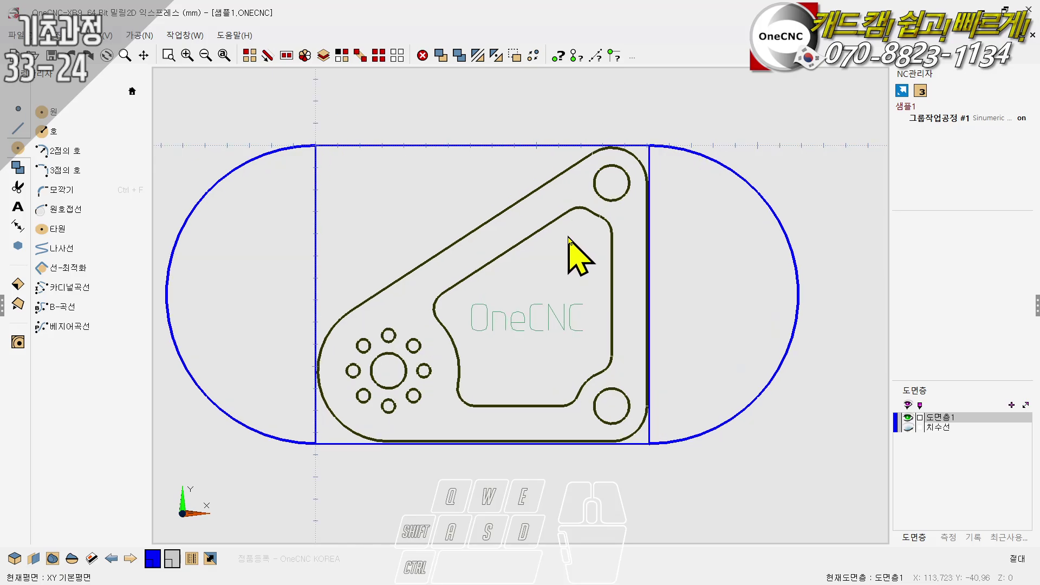
pyautogui.scroll(-3, 576, 250)
pyautogui.scroll(1, 596, 254)
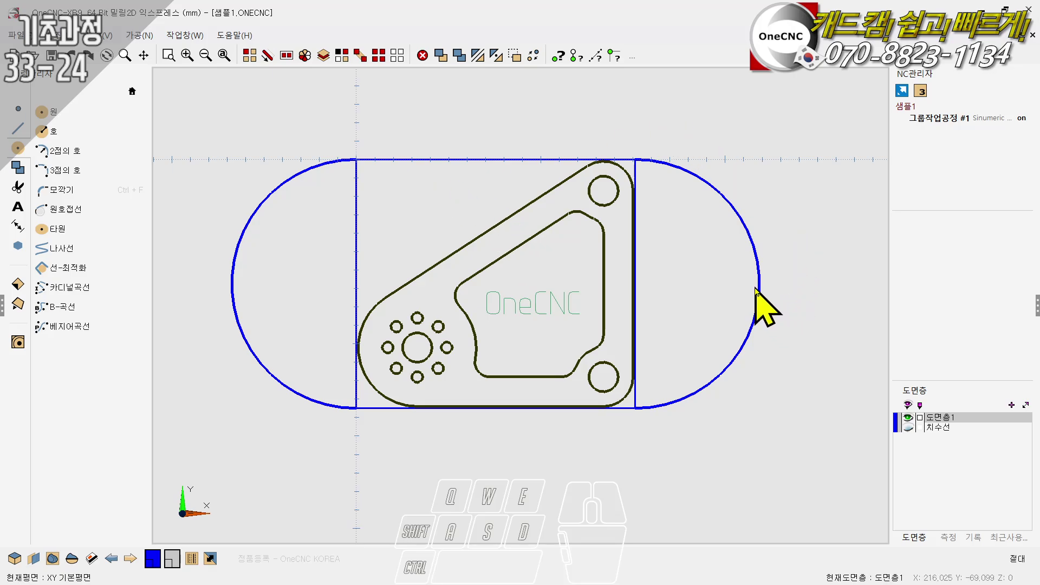
pyautogui.scroll(1, 697, 297)
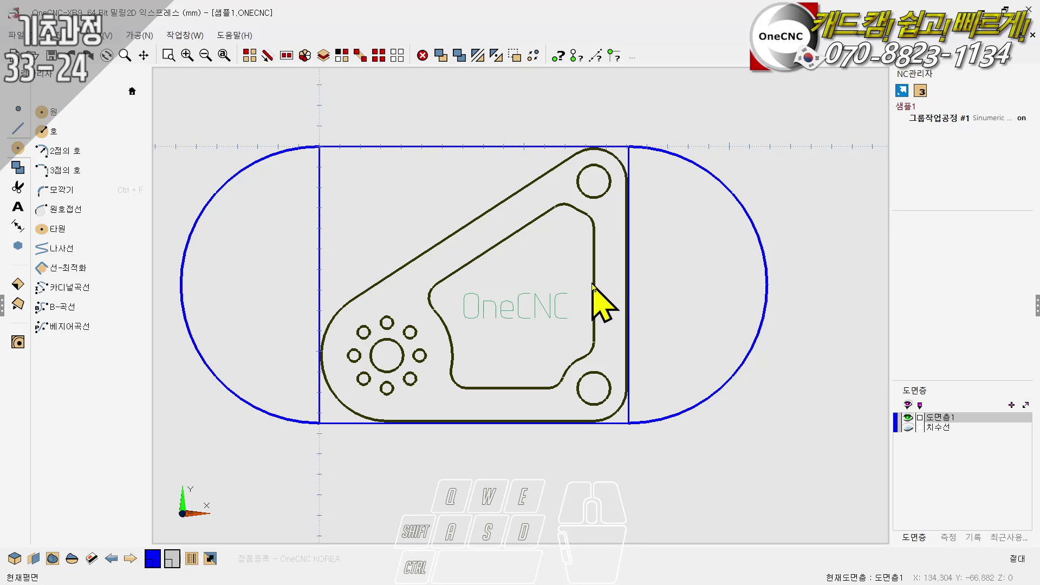
pyautogui.scroll(-2, 593, 287)
pyautogui.scroll(1, 498, 266)
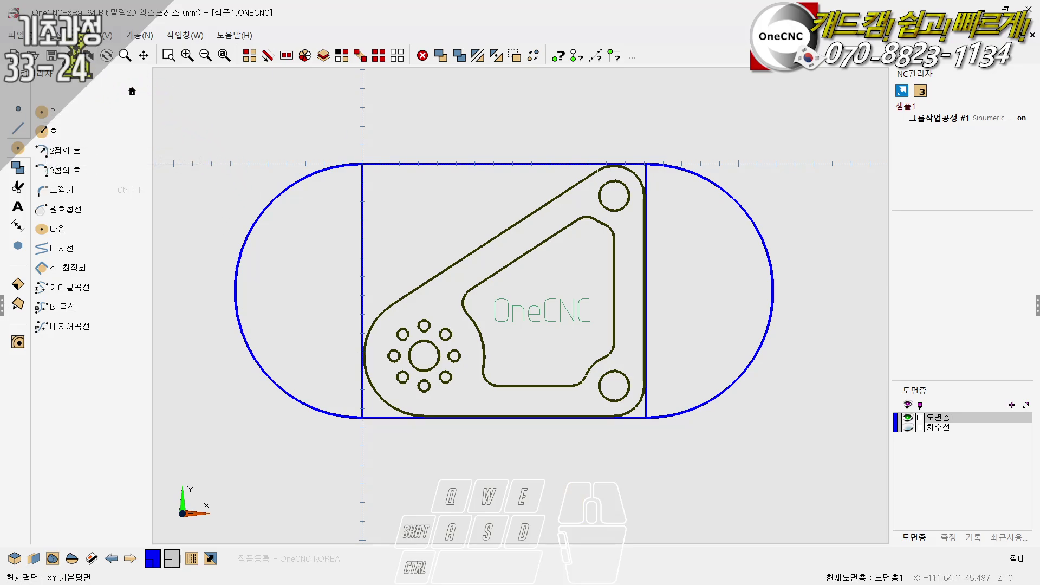
# Step: Undo the two semicircular arcs on the rectangle's left and right edges
pyautogui.click(73, 55)
pyautogui.click(74, 55)
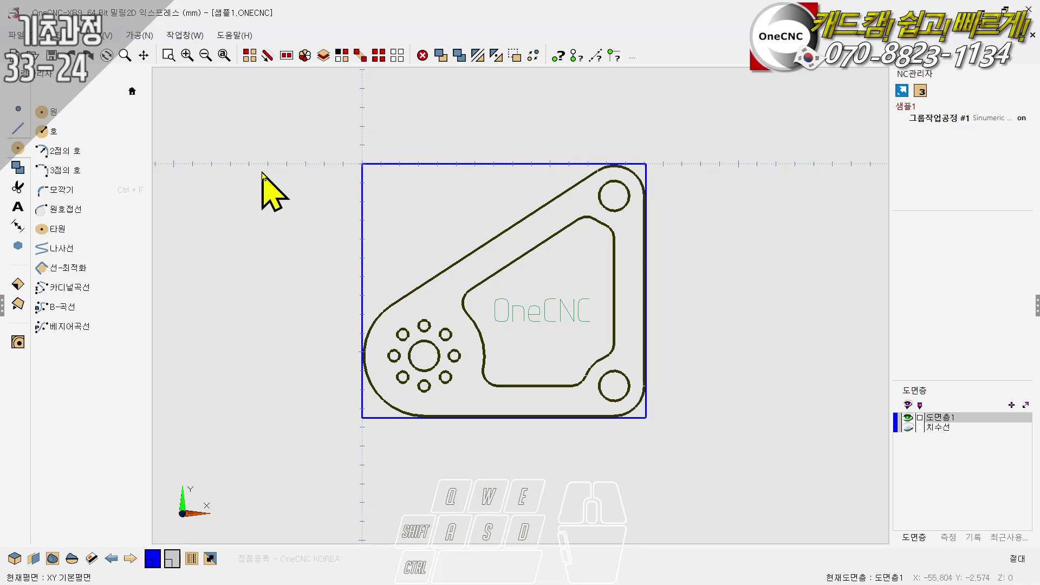
# Step: Draw a two-point arc of radius 60 from the rectangle's top-left corner to its left edge's midpoint, bulging outside the rectangle
pyautogui.click(53, 155)
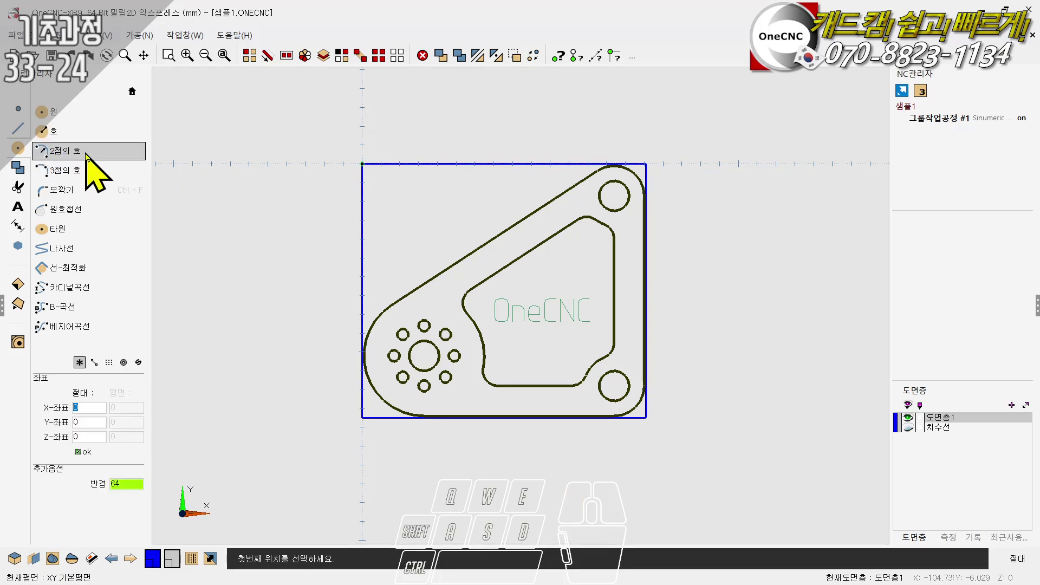
pyautogui.moveTo(132, 483); pyautogui.dragTo(105, 485)
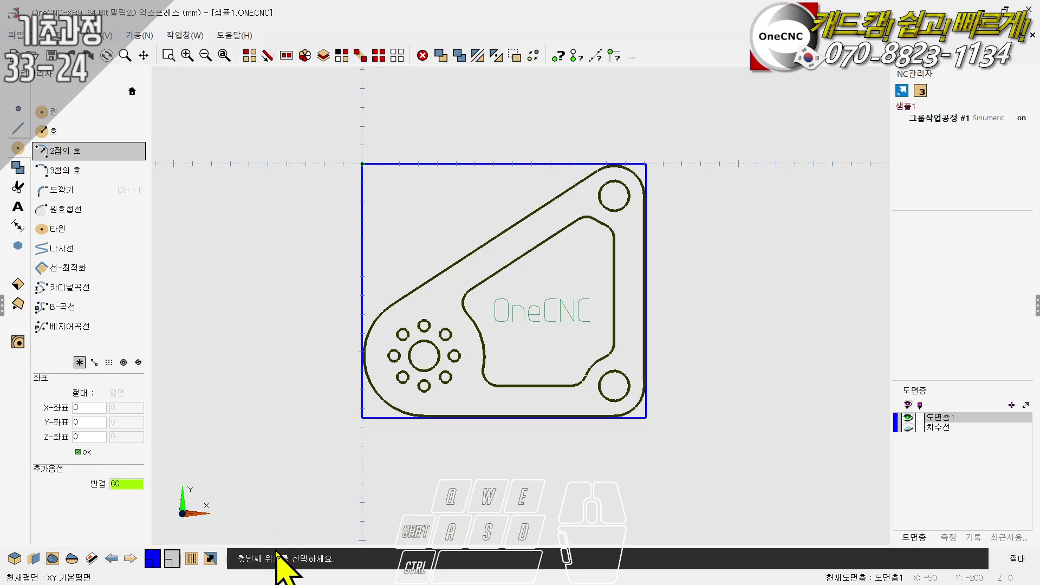
pyautogui.click(363, 163)
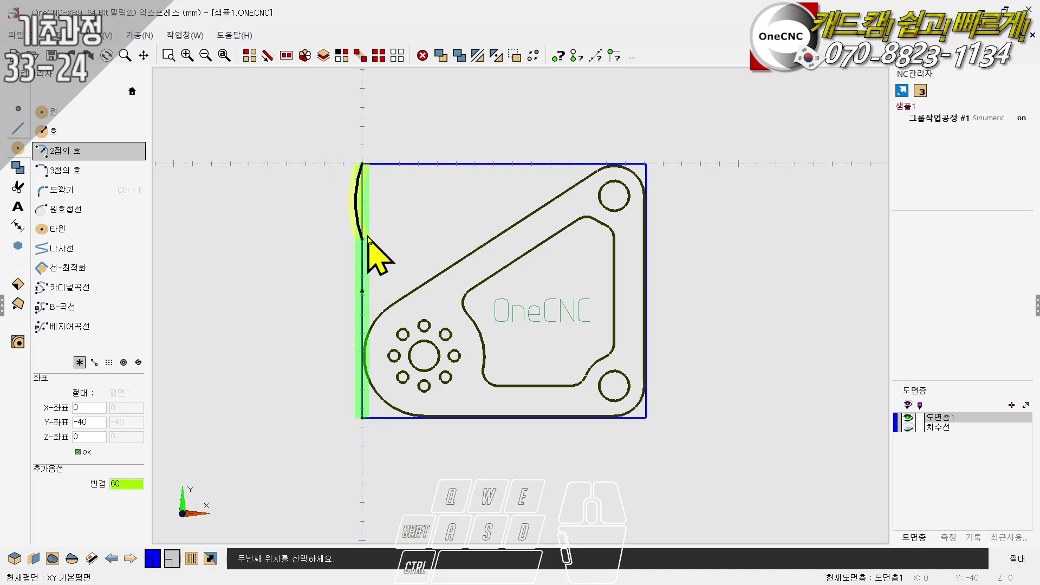
pyautogui.click(366, 304)
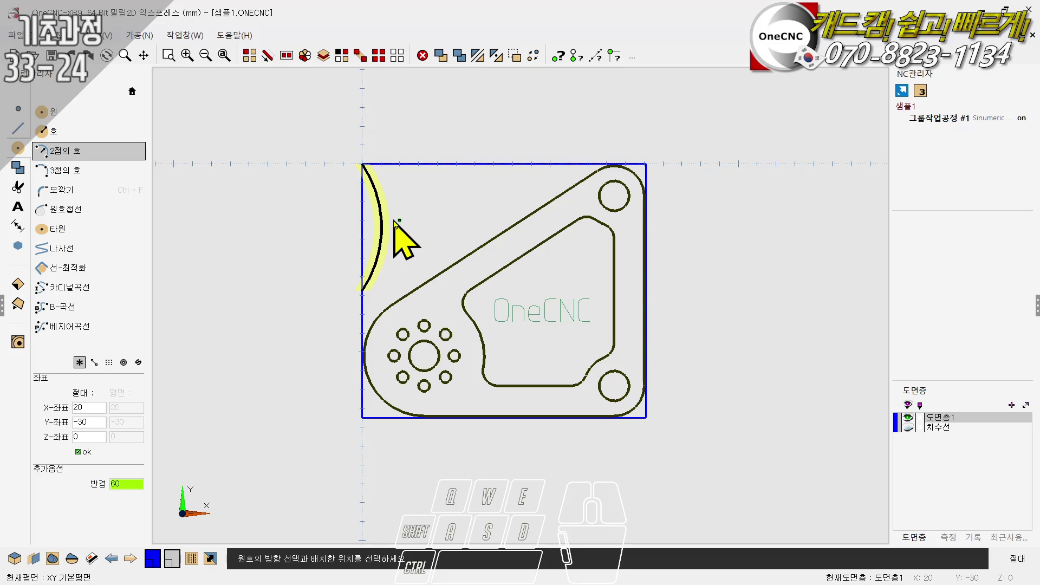
pyautogui.click(280, 225)
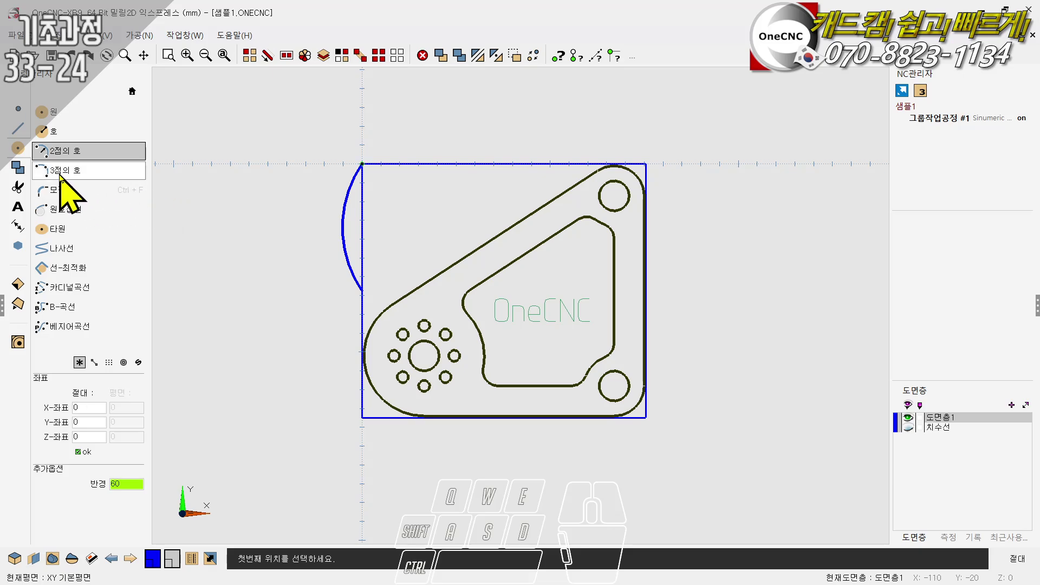
pyautogui.press('Escape')
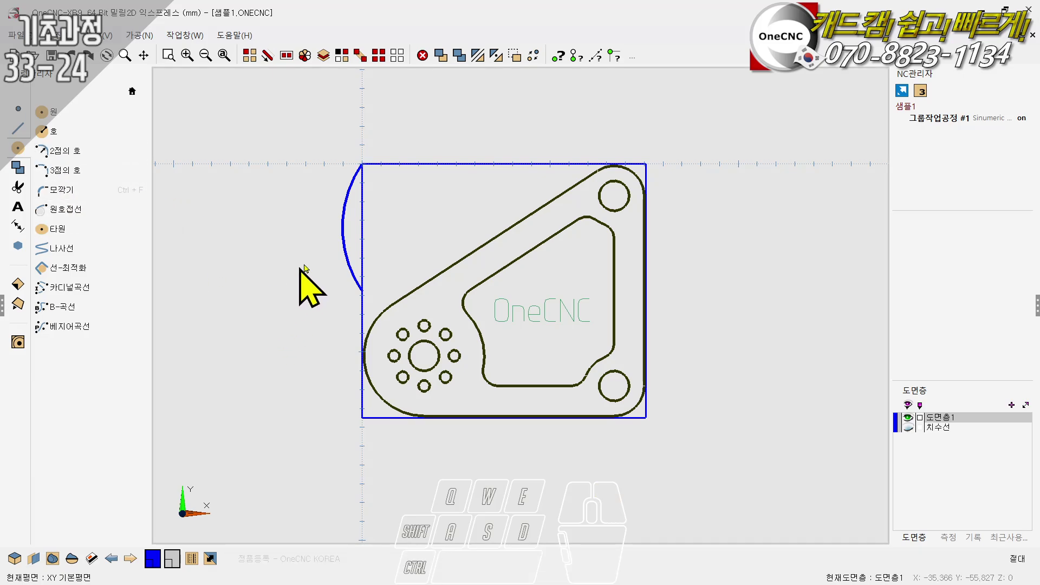
# Step: Select the dark olive plate contours and the green OneCNC text by colour, and hide them
pyautogui.scroll(1, 585, 264)
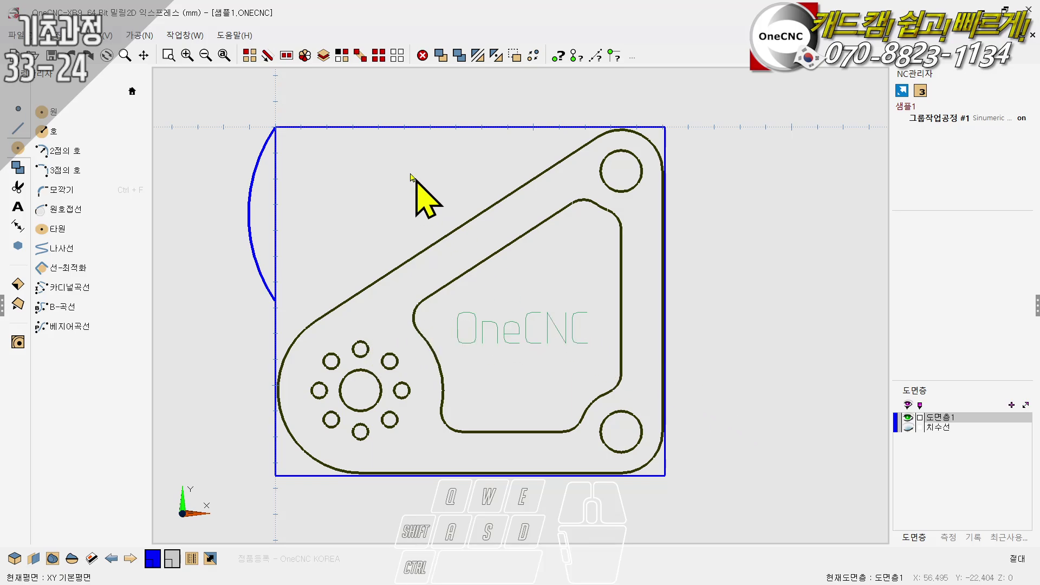
pyautogui.click(341, 57)
pyautogui.click(513, 75)
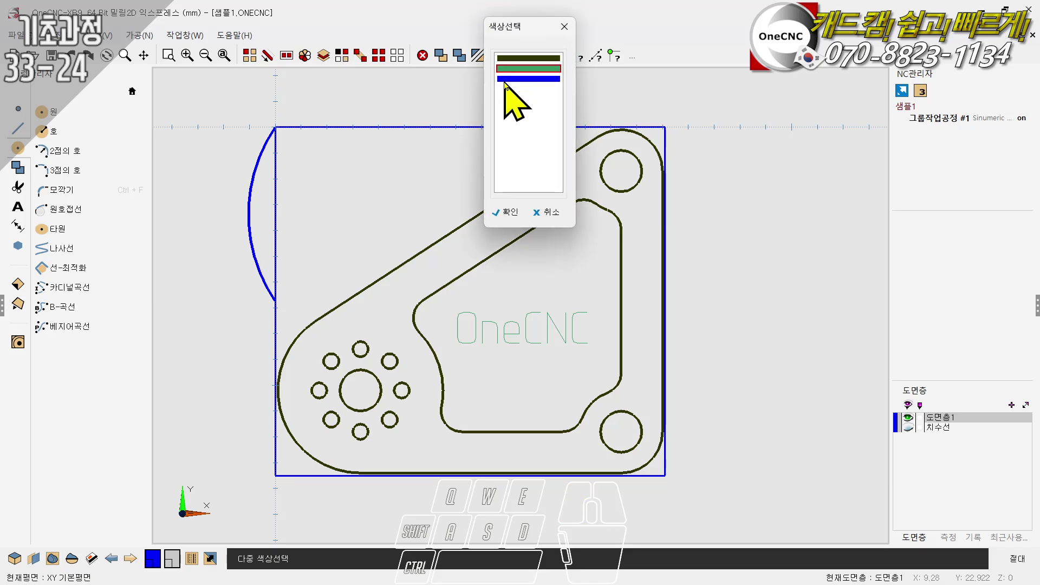
pyautogui.click(512, 58)
pyautogui.click(506, 211)
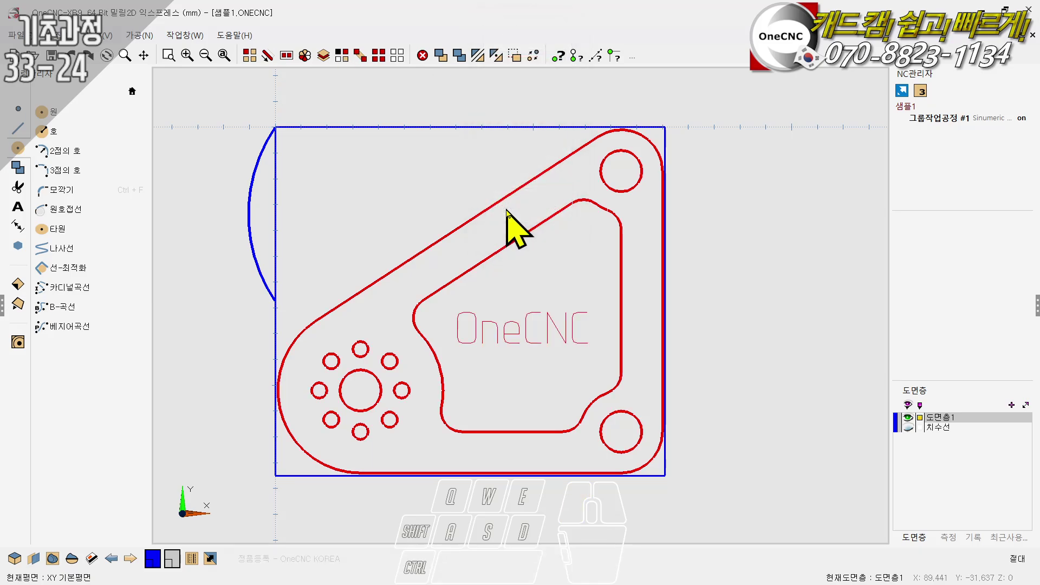
pyautogui.click(513, 57)
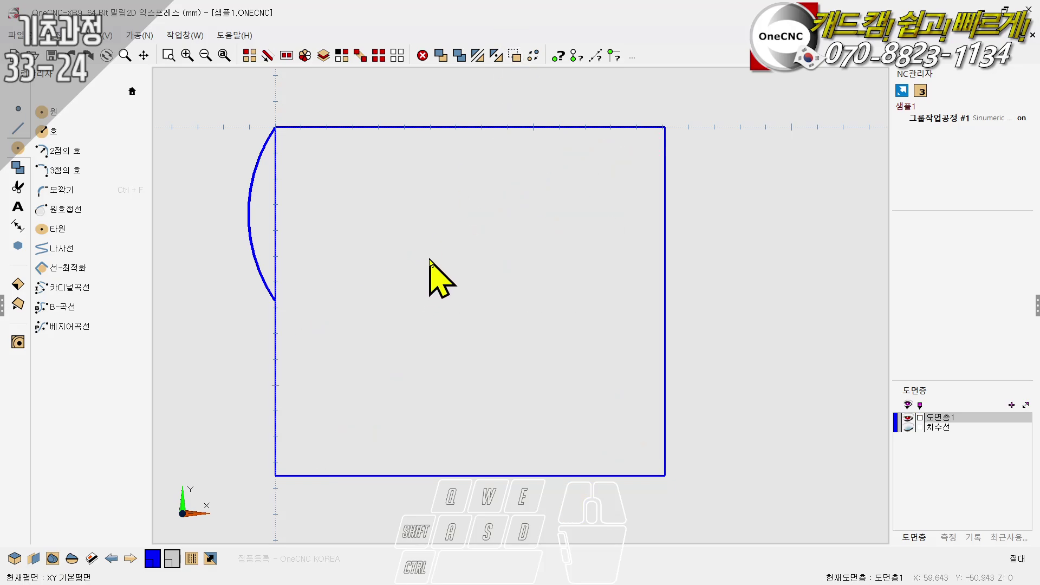
# Step: Draw a three-point arc touching the rectangle's top, right and bottom edges, and undo it
pyautogui.scroll(-1, 464, 246)
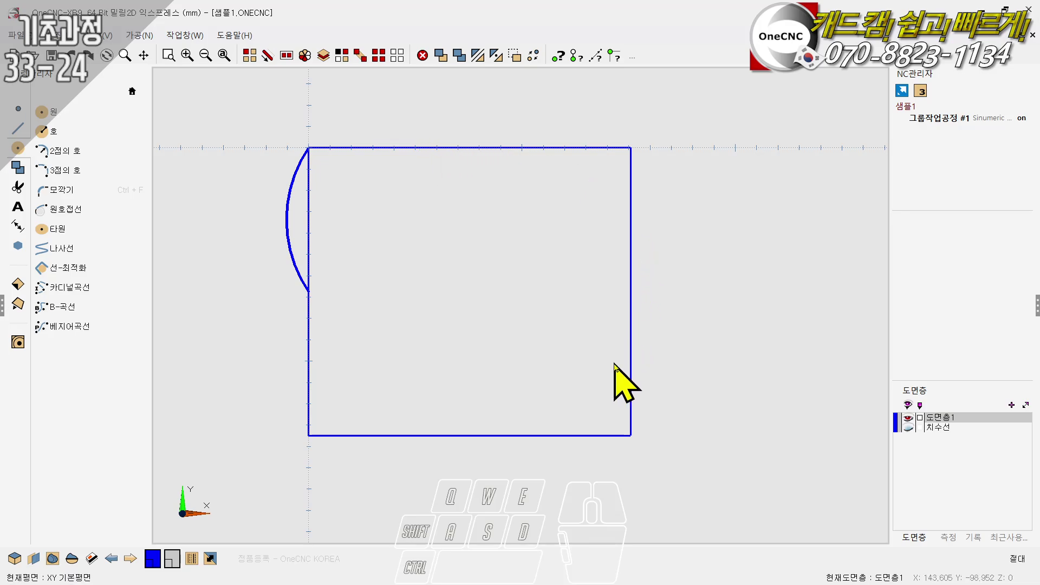
pyautogui.click(64, 171)
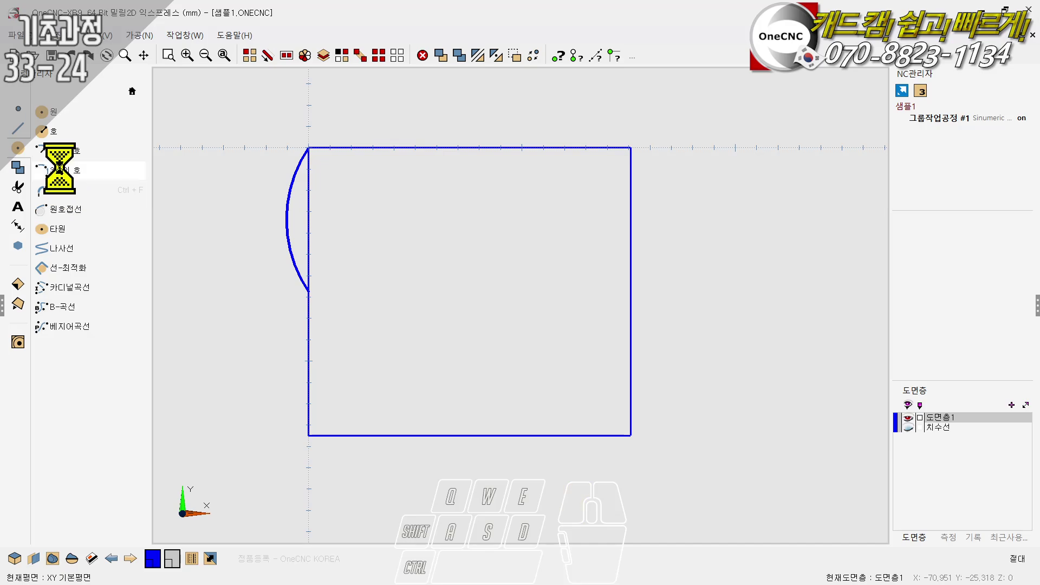
pyautogui.click(465, 150)
pyautogui.click(631, 264)
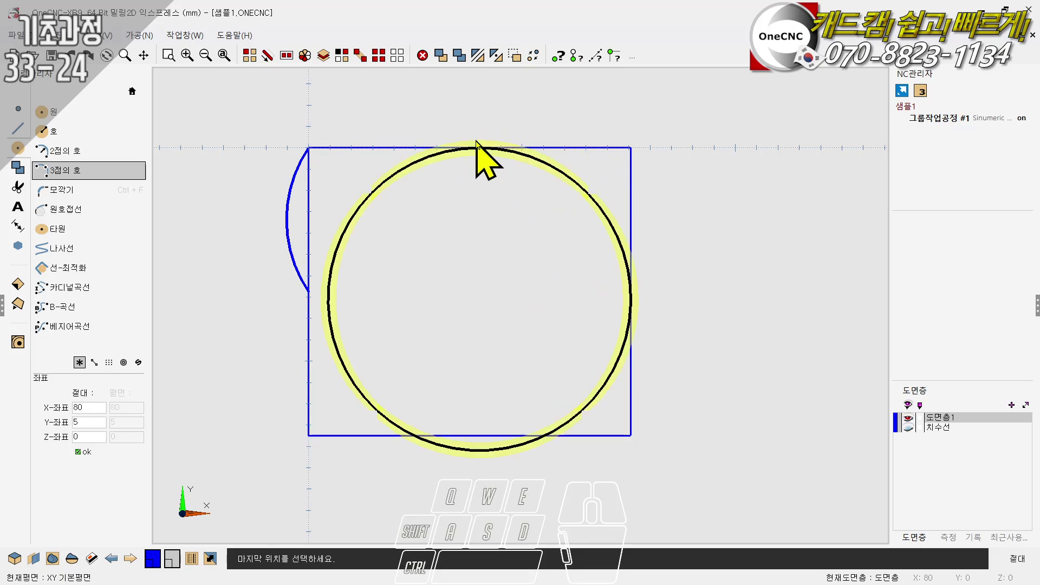
pyautogui.click(460, 436)
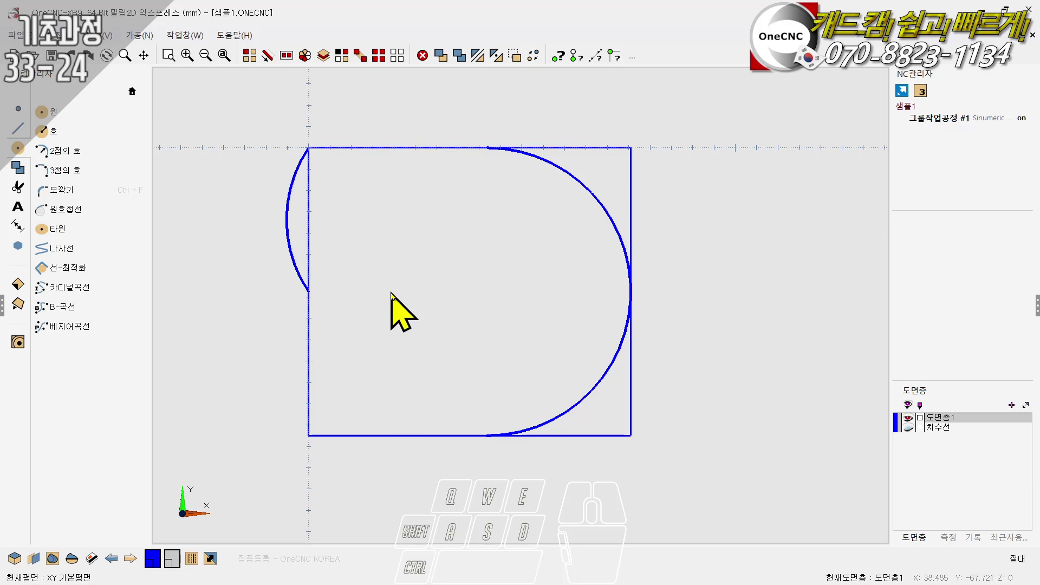
pyautogui.click(75, 58)
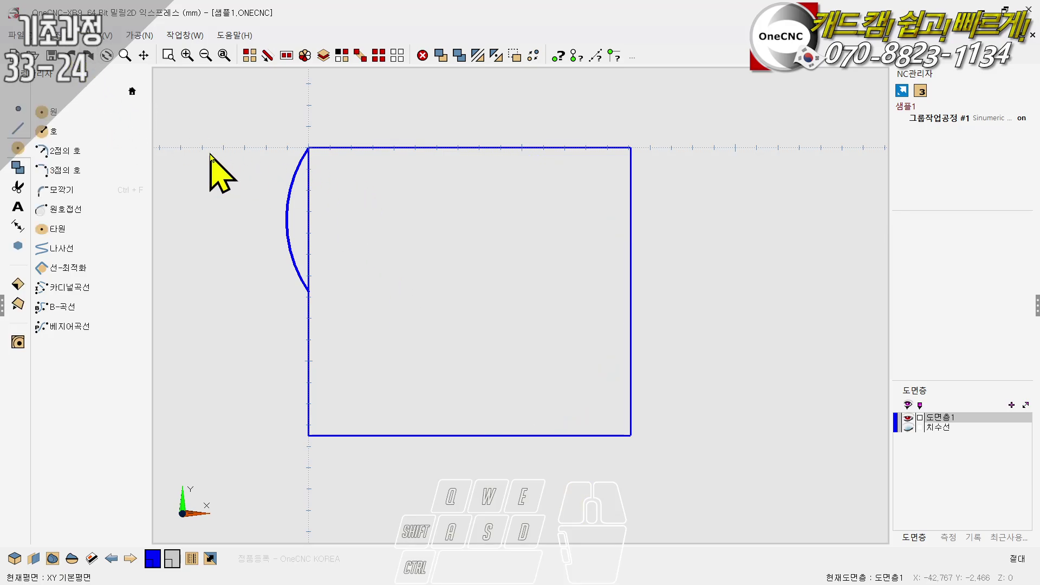
# Step: Draw a three-point arc from above the rectangle's top edge, around its right side, to below its bottom edge, and undo it
pyautogui.click(62, 170)
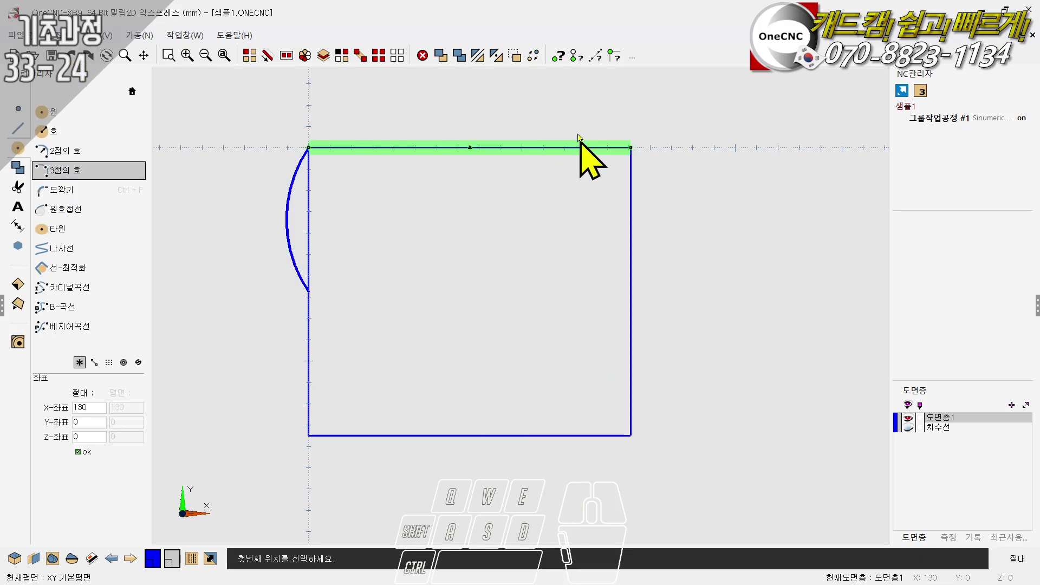
pyautogui.click(482, 103)
pyautogui.click(710, 353)
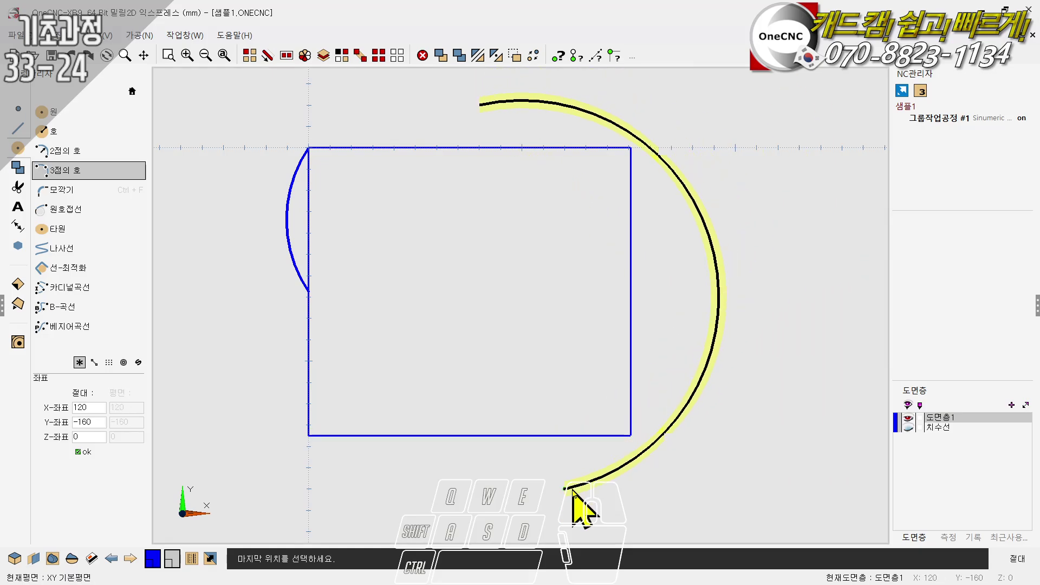
pyautogui.scroll(-3, 490, 406)
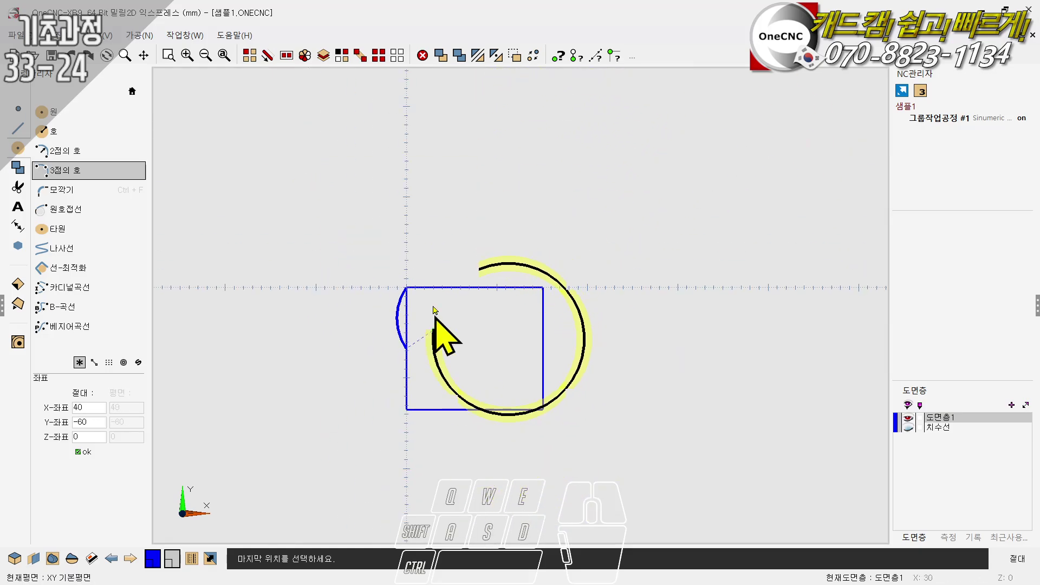
pyautogui.click(505, 493)
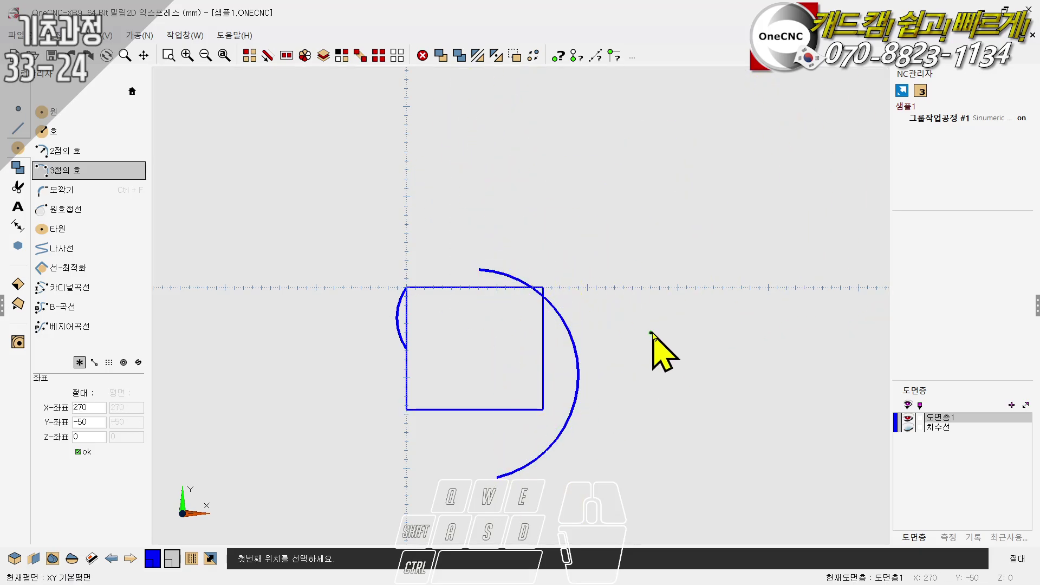
pyautogui.press('Escape')
pyautogui.scroll(5, 533, 371)
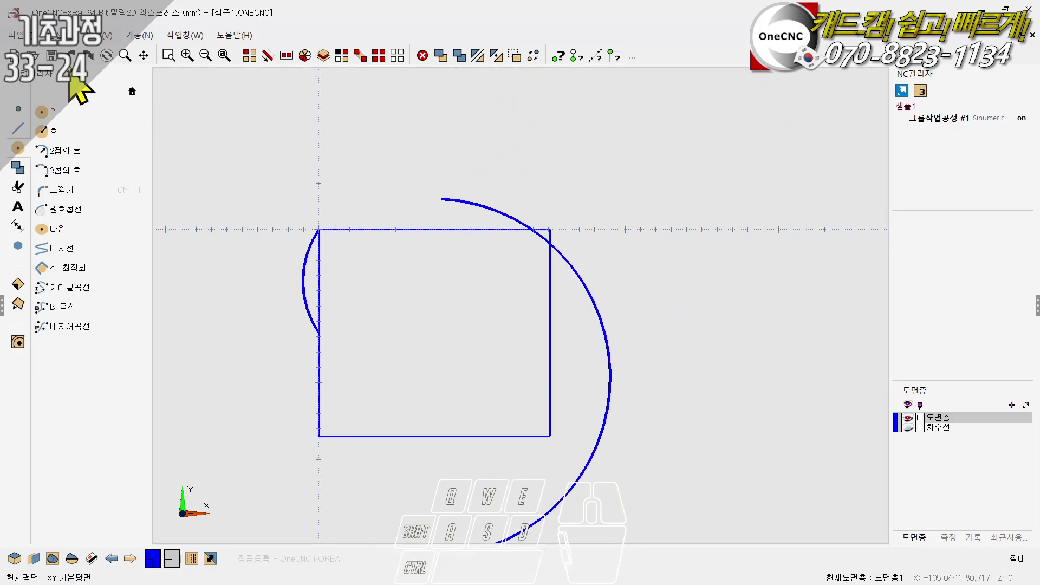
pyautogui.hotkey('ctrl', 'z')
pyautogui.scroll(2, 436, 372)
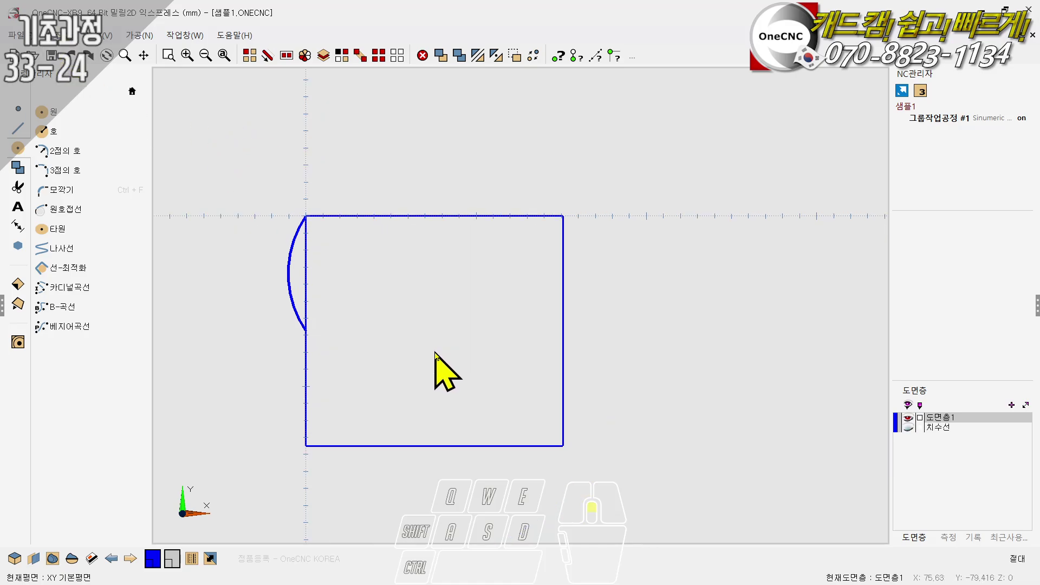
pyautogui.scroll(-1, 225, 195)
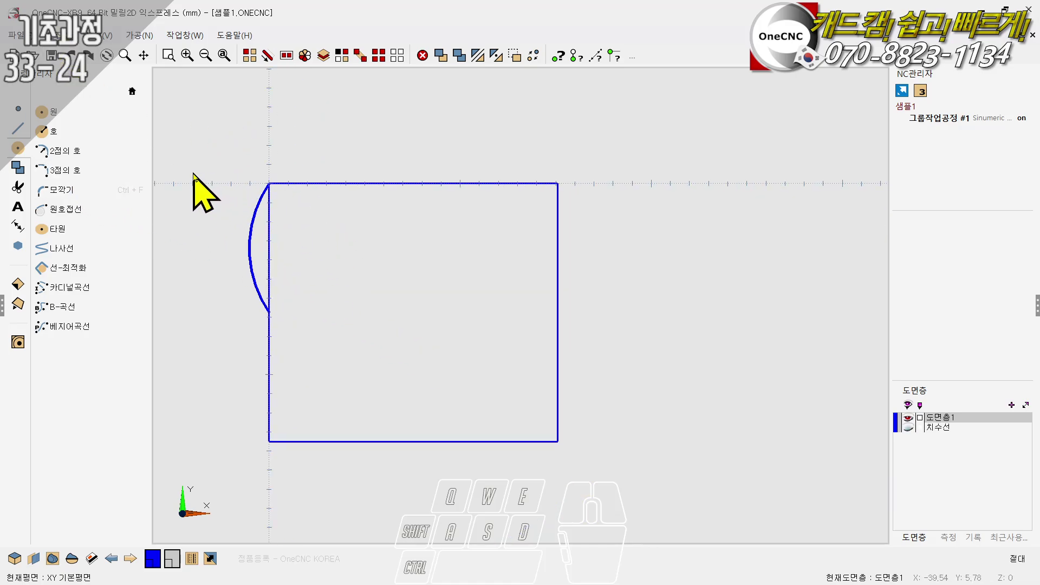
pyautogui.click(60, 194)
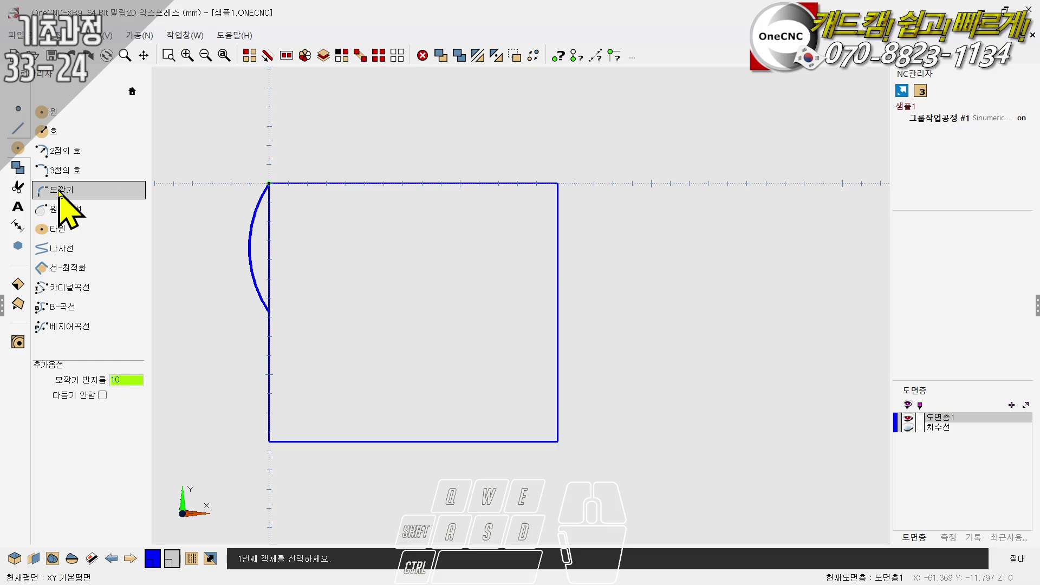
pyautogui.click(131, 91)
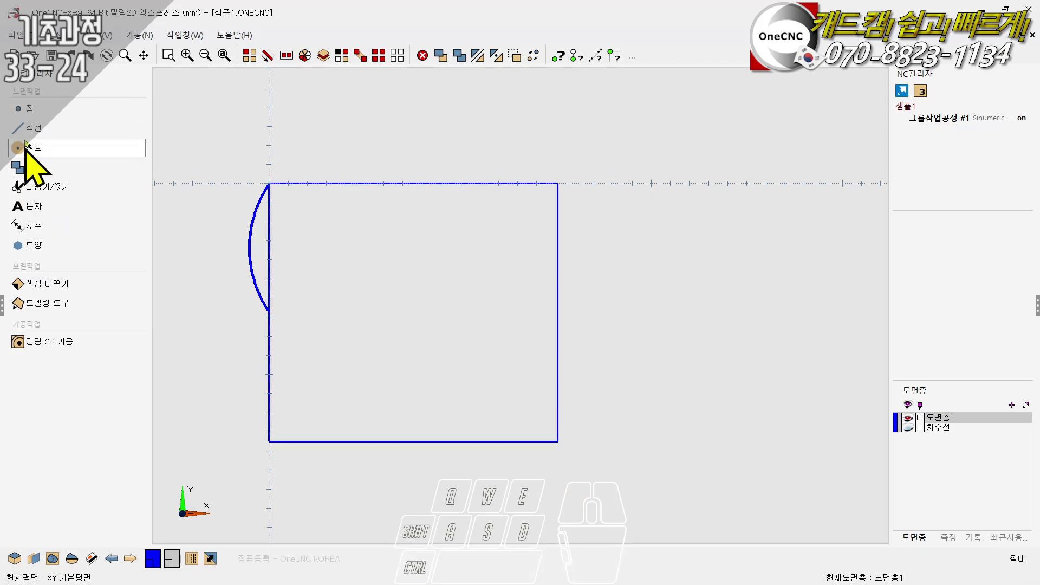
pyautogui.click(32, 129)
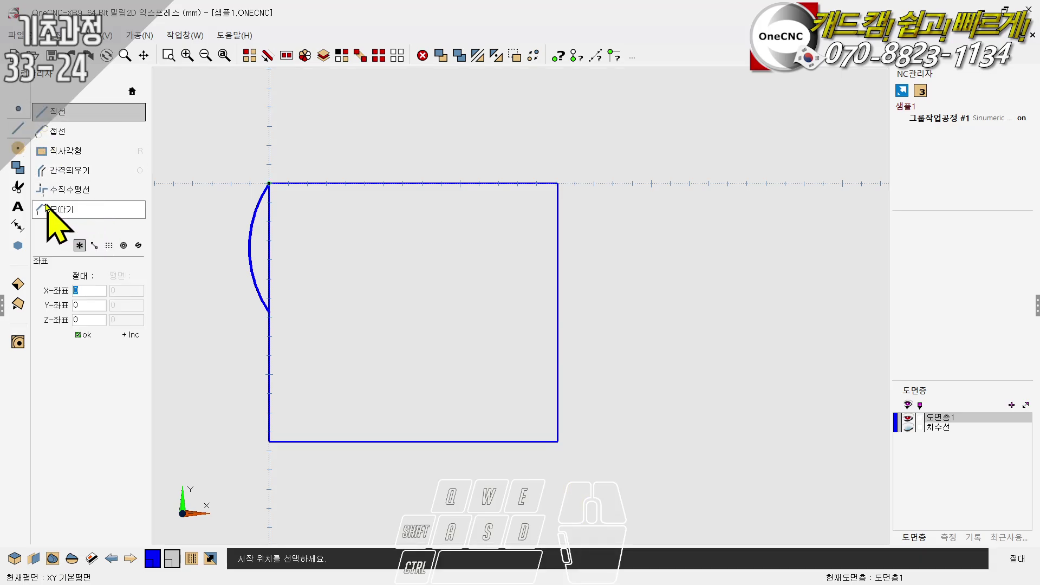
pyautogui.click(18, 147)
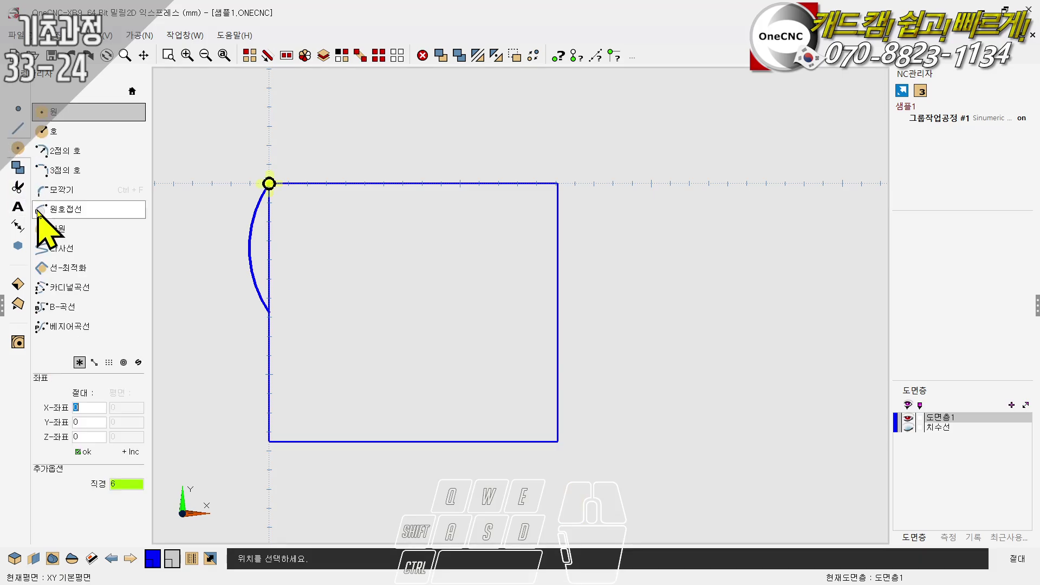
# Step: Fillet the rectangle's top-right corner with a radius of 10 mm
pyautogui.click(81, 193)
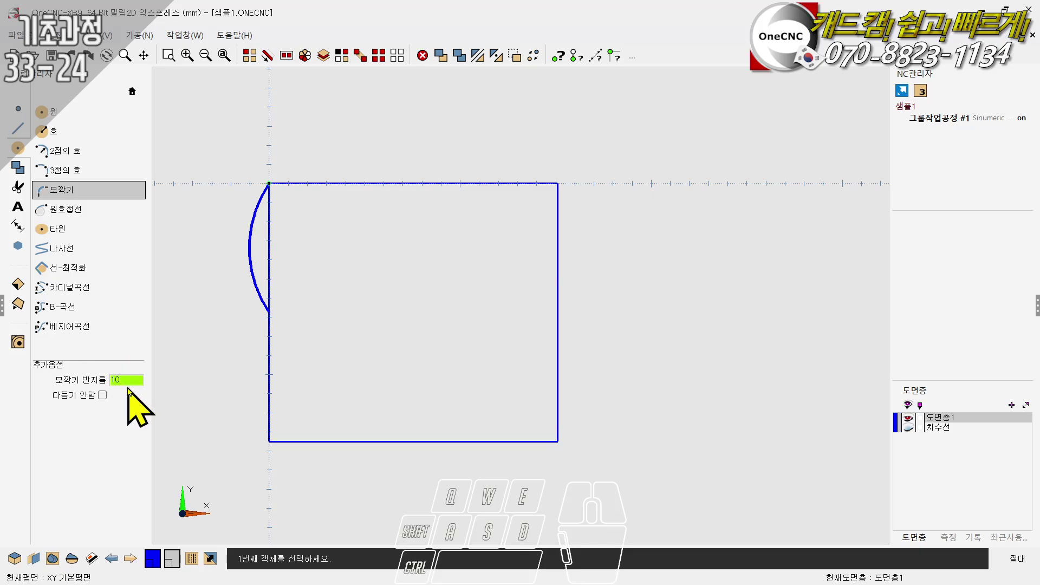
pyautogui.click(494, 232)
pyautogui.click(533, 283)
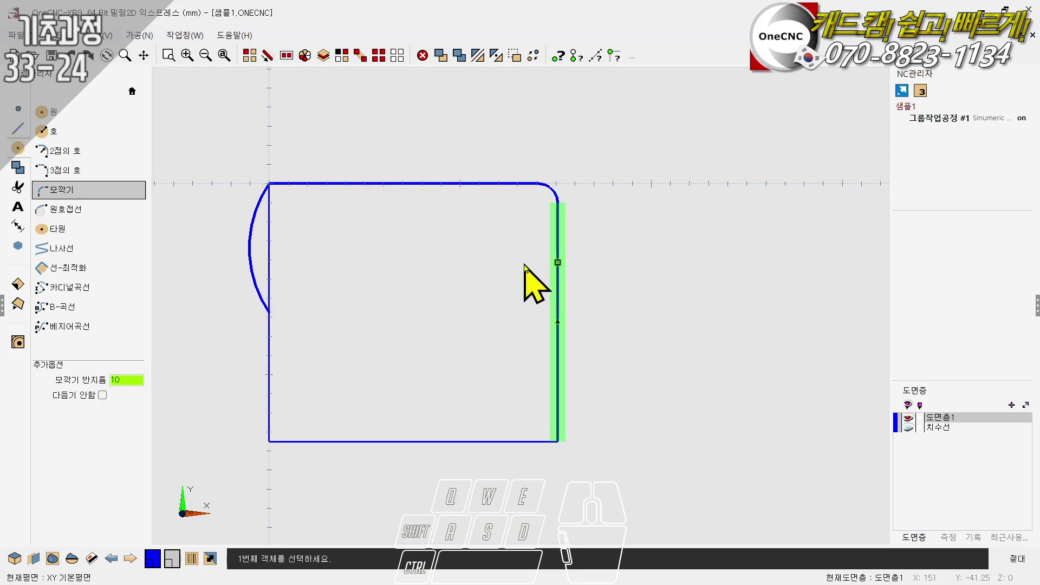
pyautogui.press('Escape')
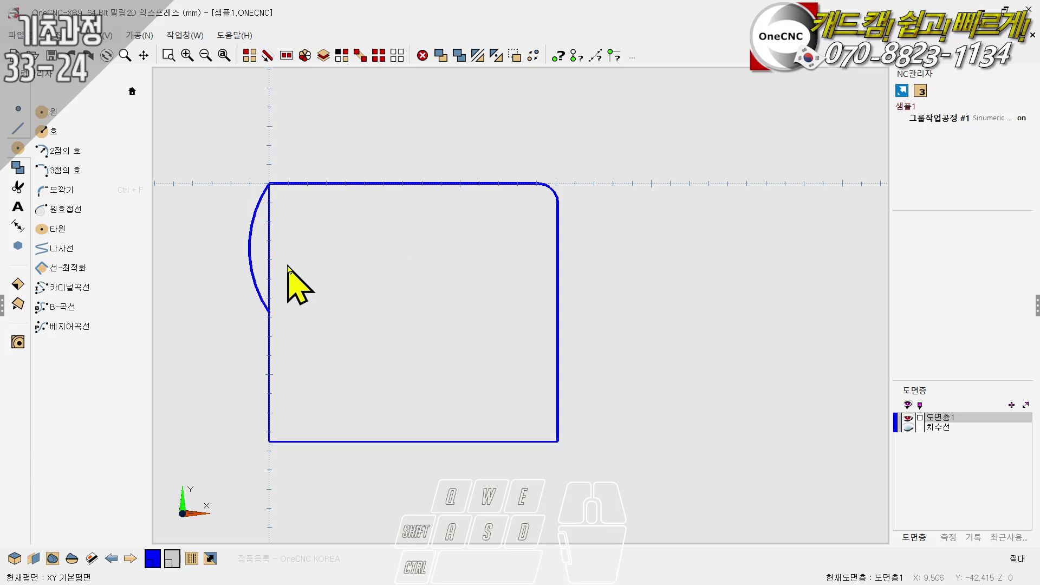
# Step: Draw two circles of diameter 20 mm side by side to the right of the rectangle, the second at X 232.5, Y -65
pyautogui.scroll(-1, 248, 275)
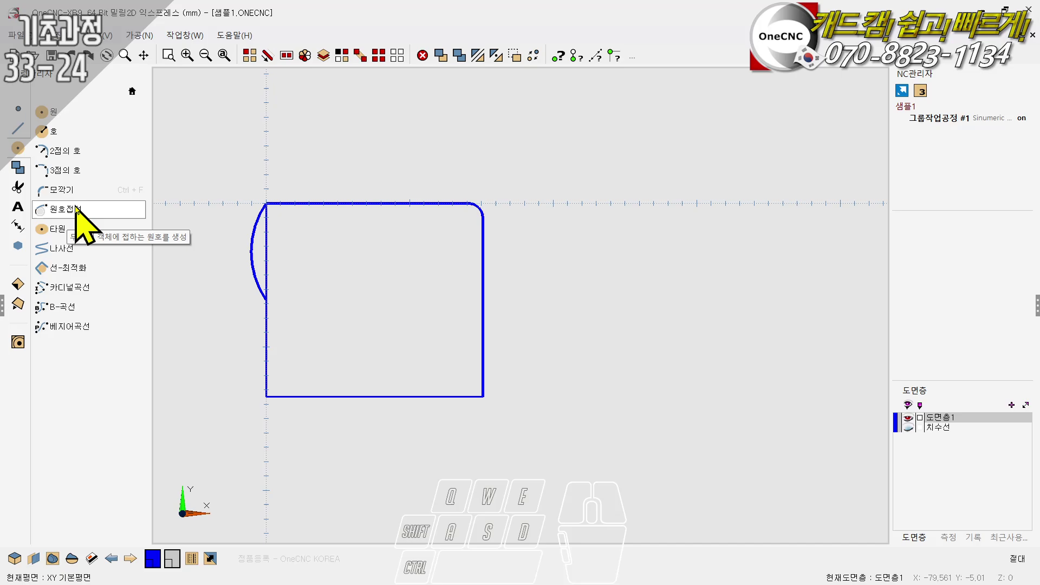
pyautogui.click(46, 112)
pyautogui.scroll(-1, 260, 295)
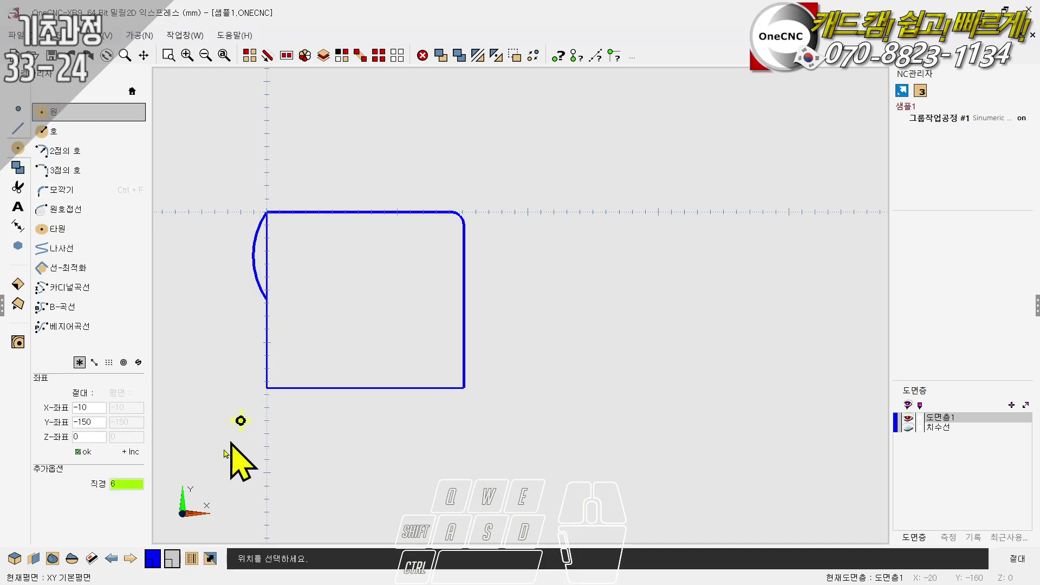
pyautogui.moveTo(122, 485); pyautogui.dragTo(66, 485)
pyautogui.write('2')
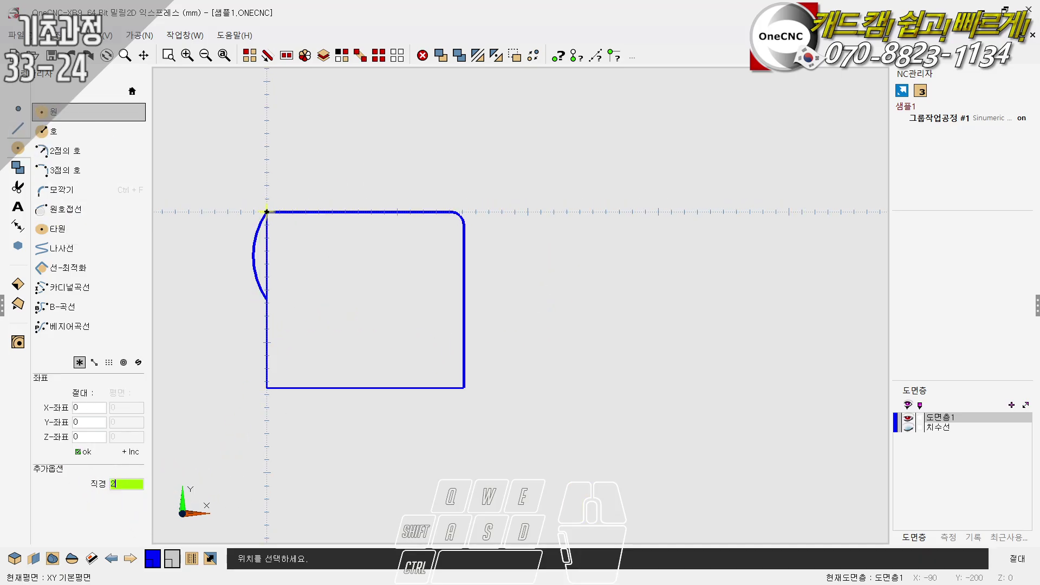
pyautogui.write('0')
pyautogui.click(500, 288)
pyautogui.scroll(3, 640, 280)
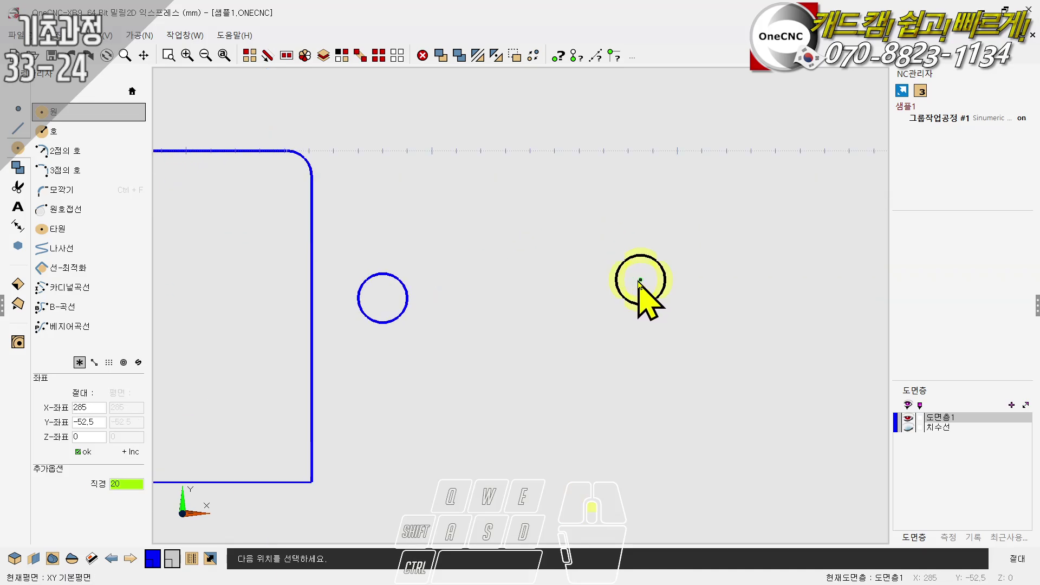
pyautogui.scroll(1, 640, 280)
pyautogui.click(497, 314)
# Step: Draw two circles of diameter 50 mm, one above and one below the pair of small circles
pyautogui.moveTo(135, 483); pyautogui.dragTo(82, 488)
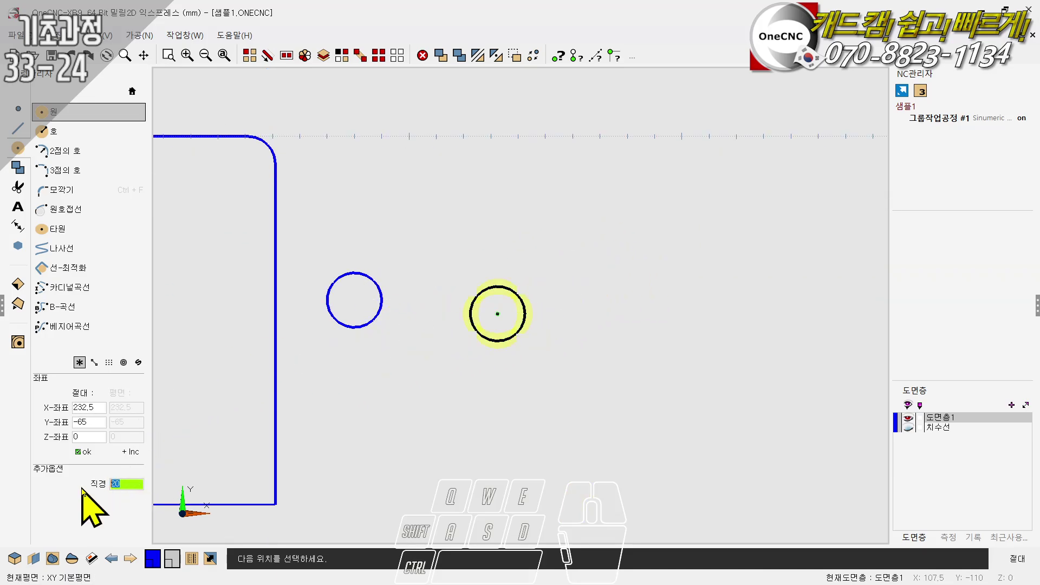
pyautogui.write('5')
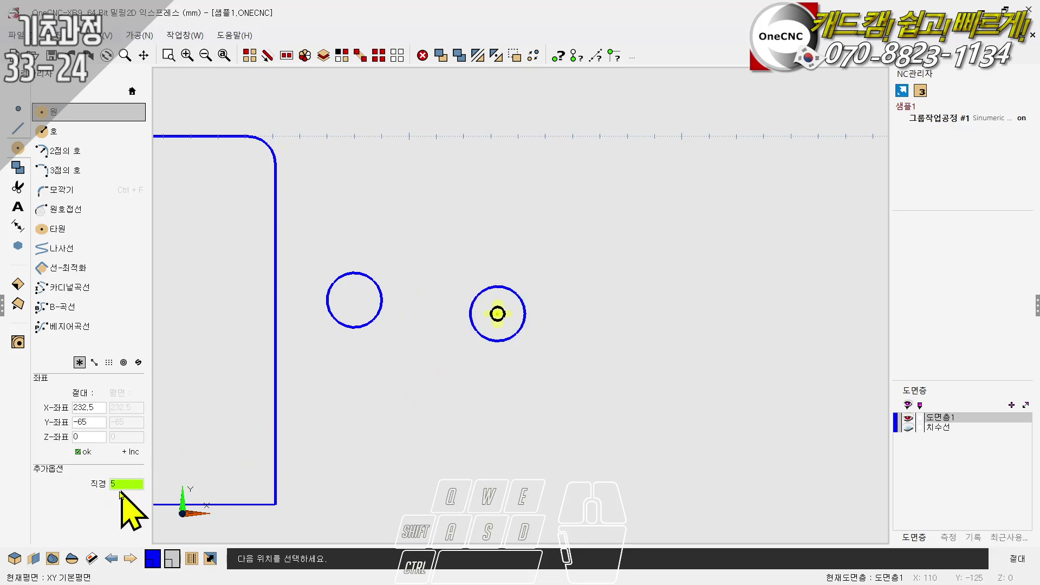
pyautogui.write('0')
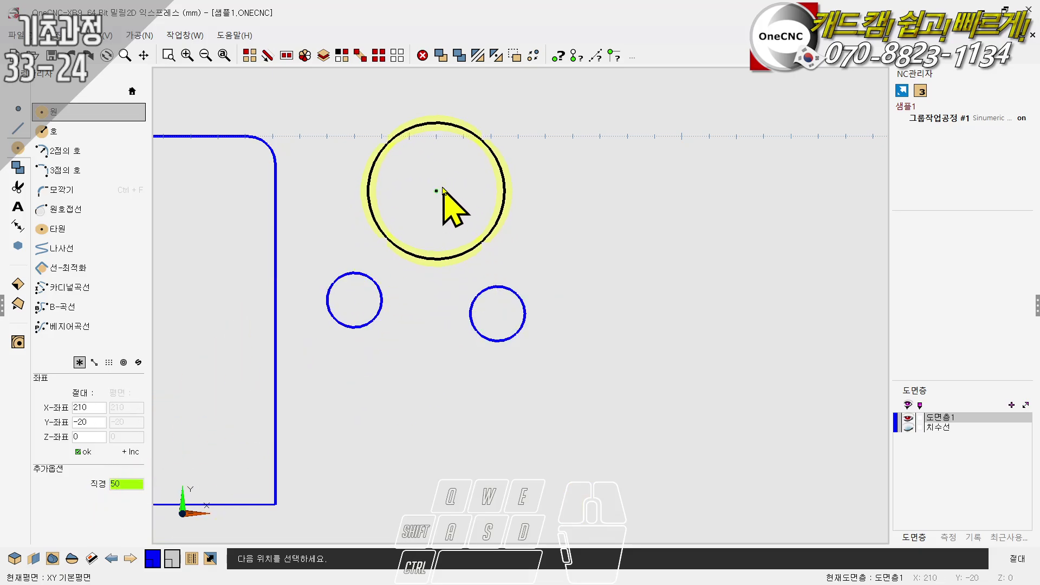
pyautogui.click(438, 163)
pyautogui.click(436, 459)
pyautogui.scroll(1, 476, 388)
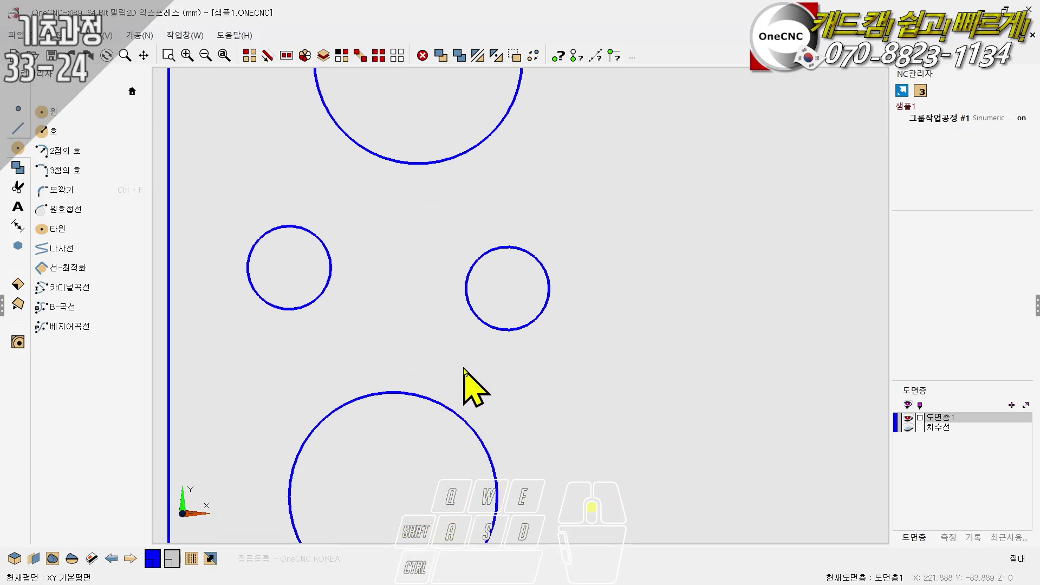
pyautogui.scroll(-2, 441, 332)
pyautogui.scroll(1, 421, 336)
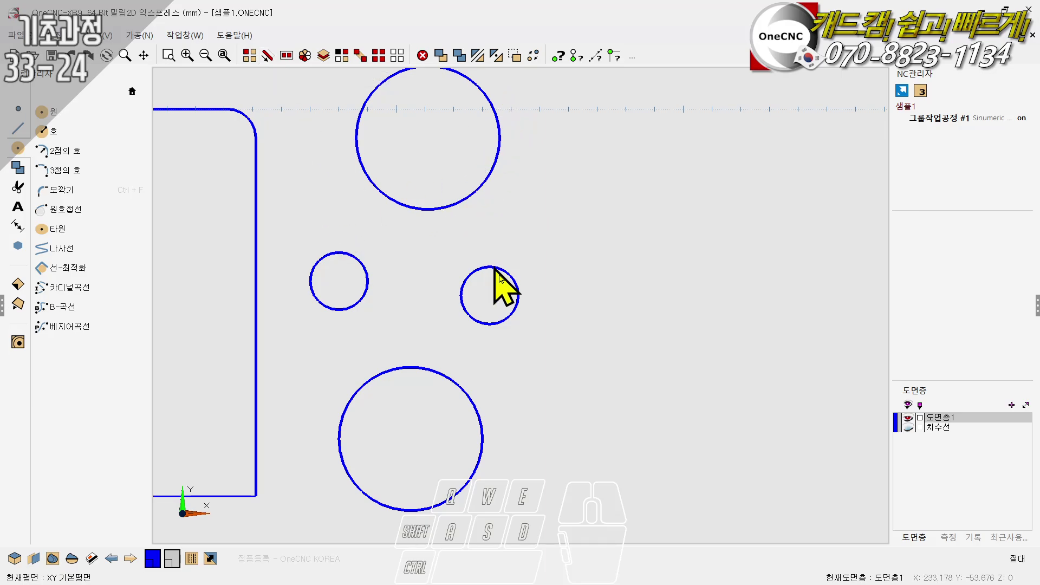
# Step: Join the upper large circle and the right small circle with a tangent arc of radius 20 mm that curves inward
pyautogui.click(65, 209)
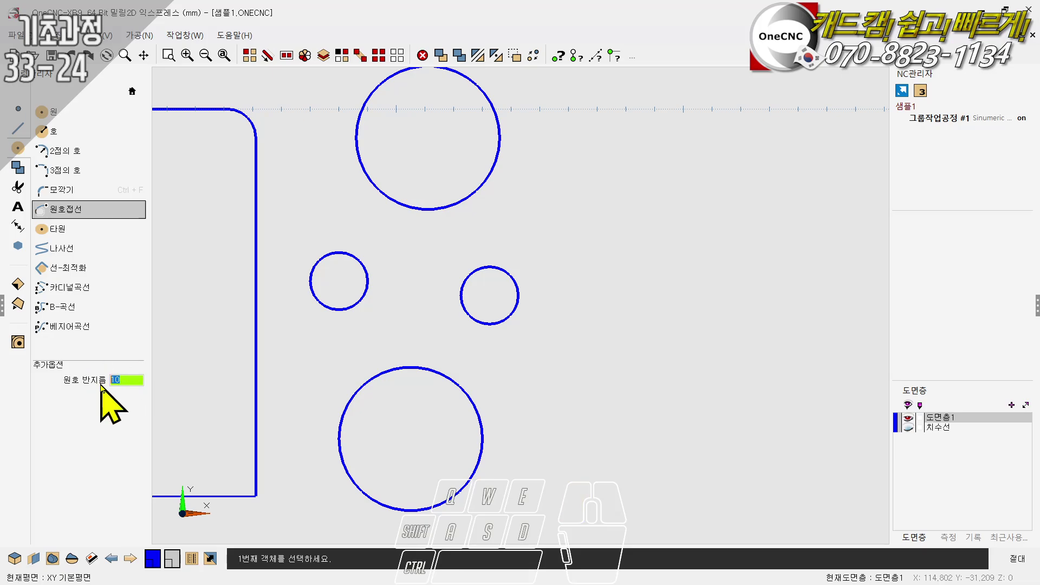
pyautogui.click(50, 189)
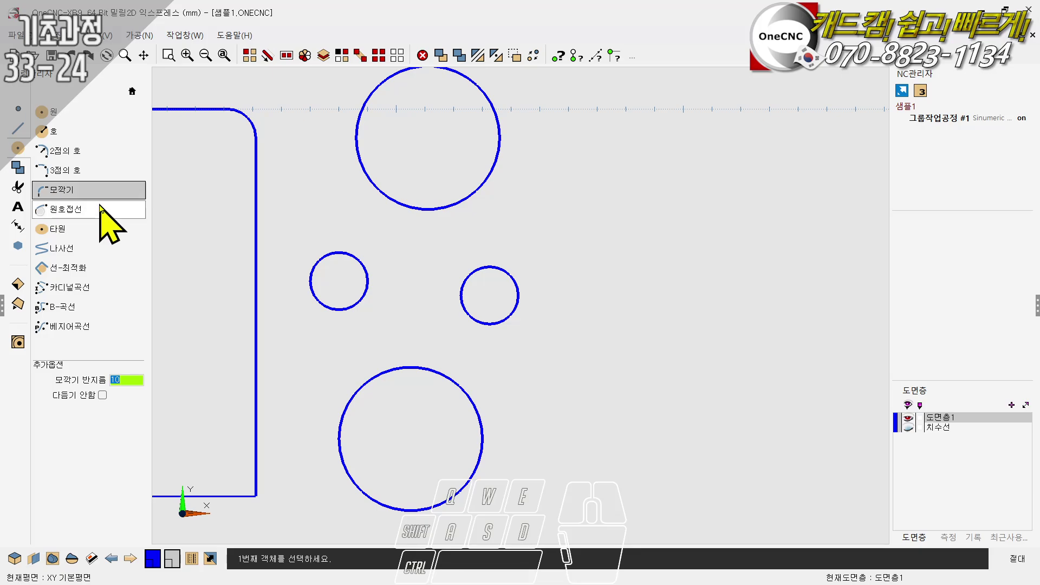
pyautogui.click(60, 210)
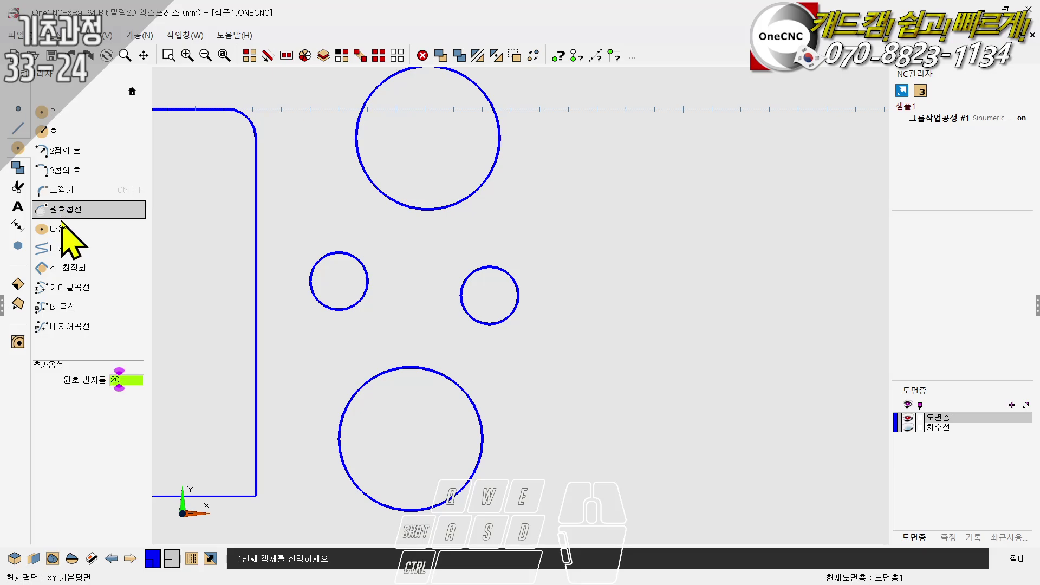
pyautogui.click(501, 155)
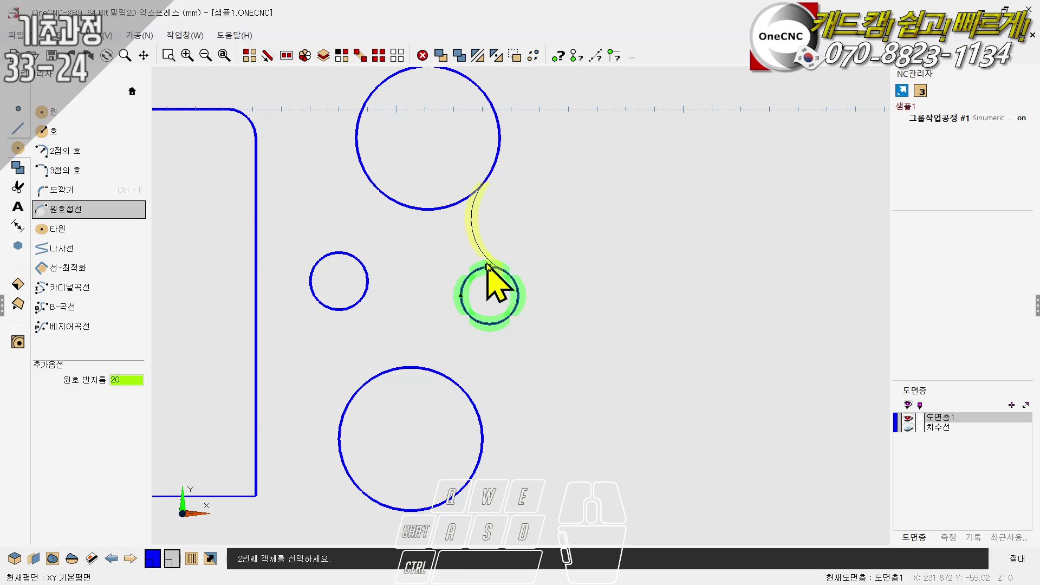
pyautogui.scroll(2, 486, 259)
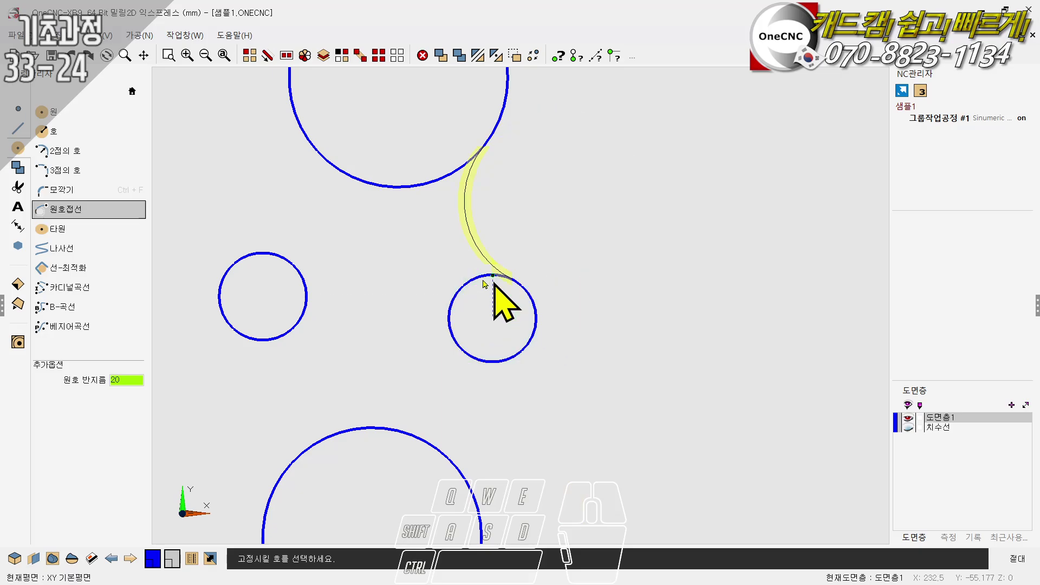
pyautogui.click(478, 277)
pyautogui.scroll(-2, 603, 219)
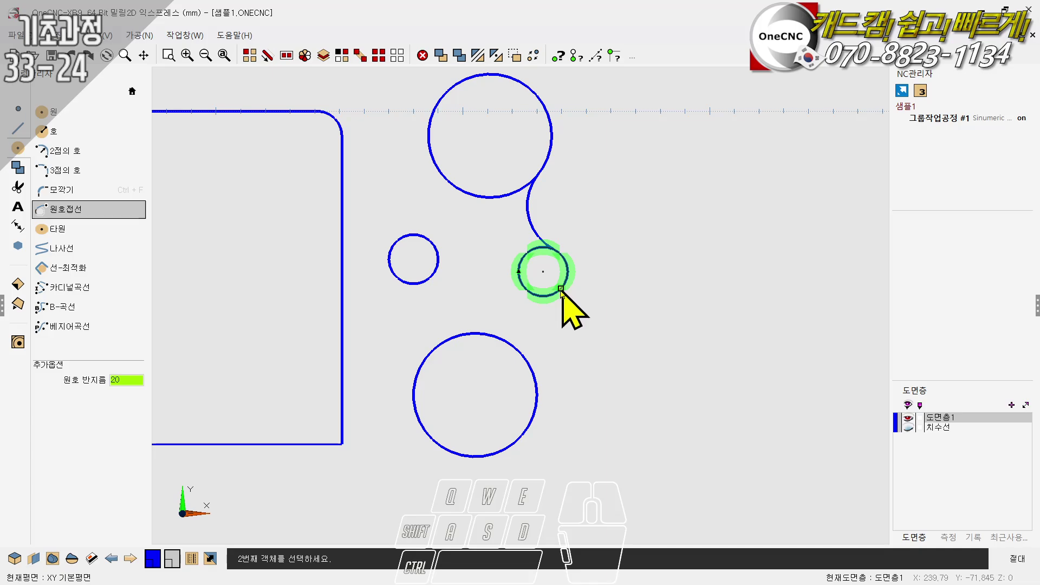
# Step: Add inward-curving tangent arcs of radius 20 mm from the lower large circle to both small circles and from the upper large to the left small circle
pyautogui.click(532, 332)
pyautogui.click(520, 326)
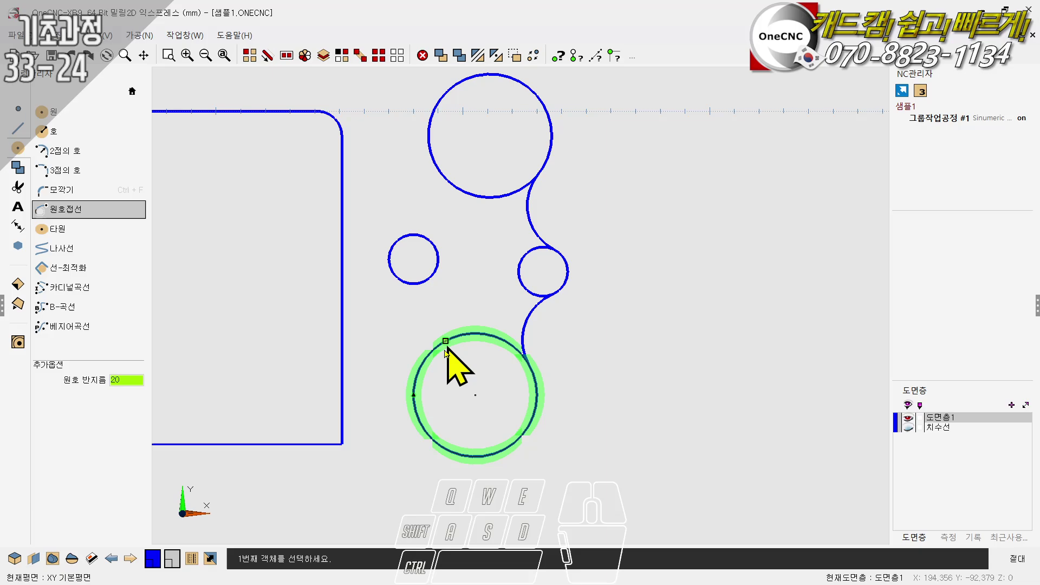
pyautogui.click(436, 279)
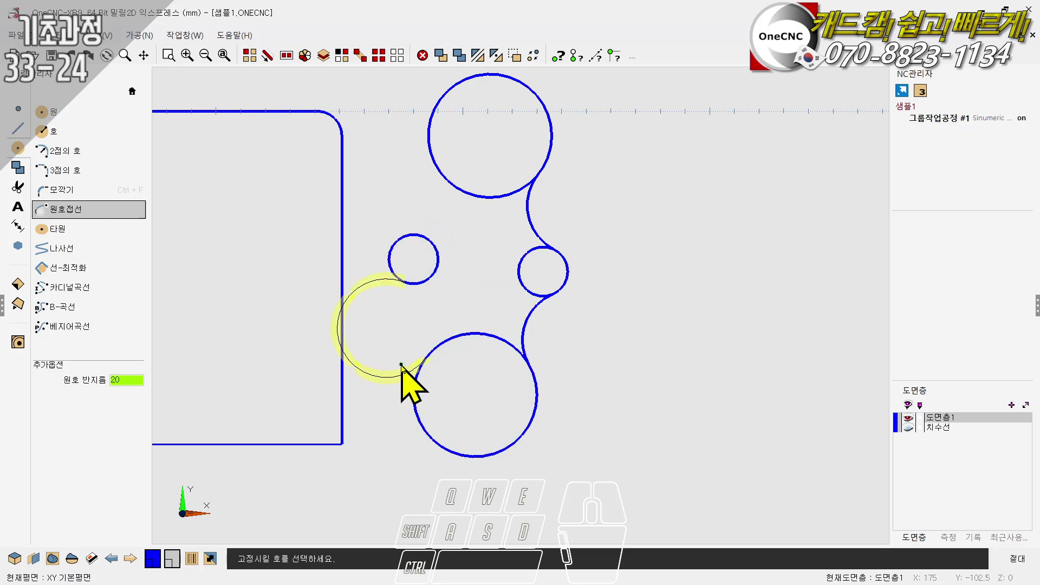
pyautogui.click(443, 346)
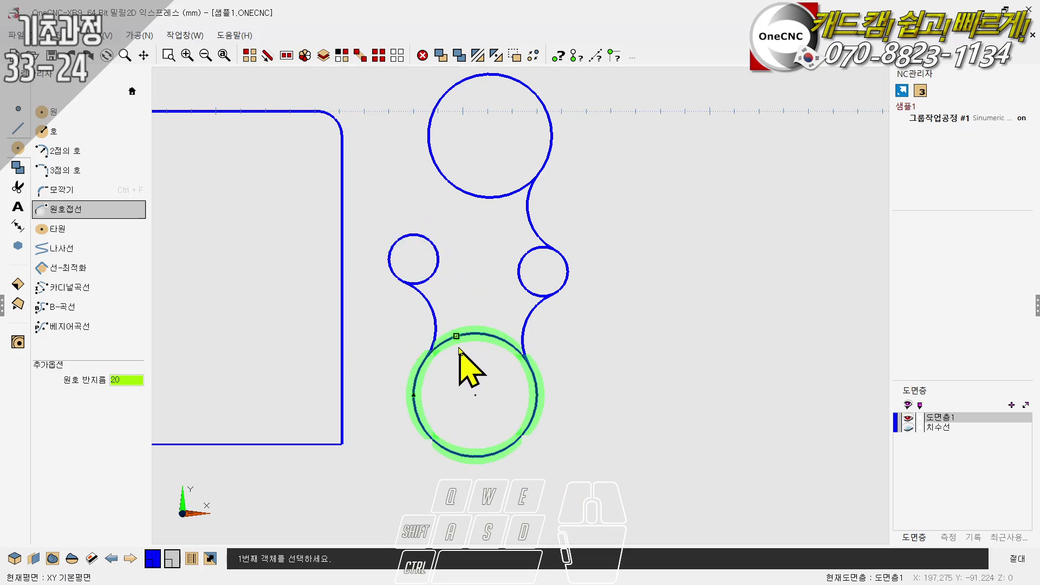
pyautogui.click(447, 180)
pyautogui.click(408, 218)
pyautogui.press('Escape')
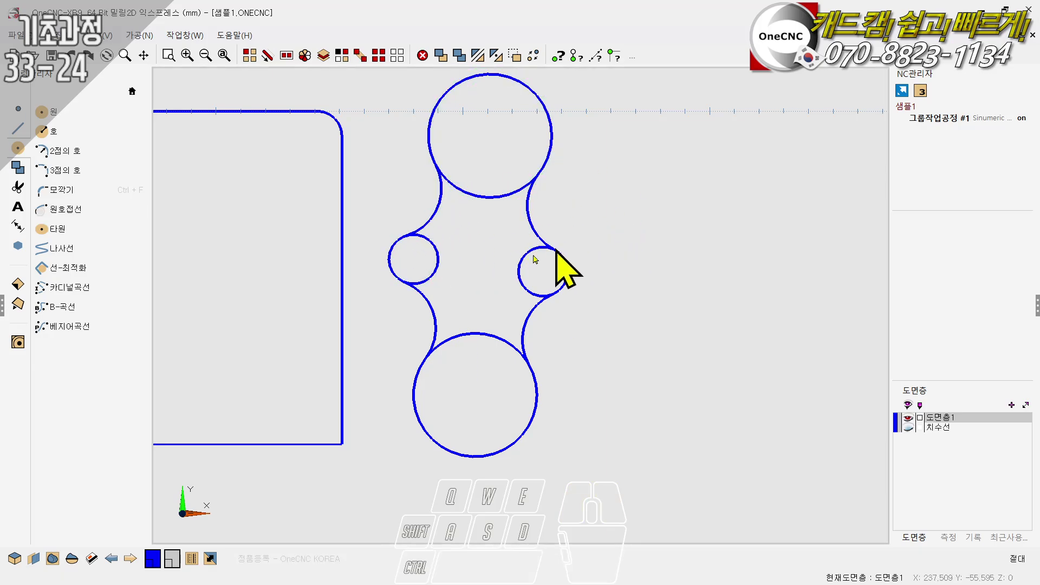
# Step: Trim away the inner portions of the four circles with continuous trim so they form one wavy contour with the tangent arcs
pyautogui.scroll(-2, 534, 259)
pyautogui.scroll(2, 469, 292)
pyautogui.scroll(-1, 496, 253)
pyautogui.scroll(1, 492, 204)
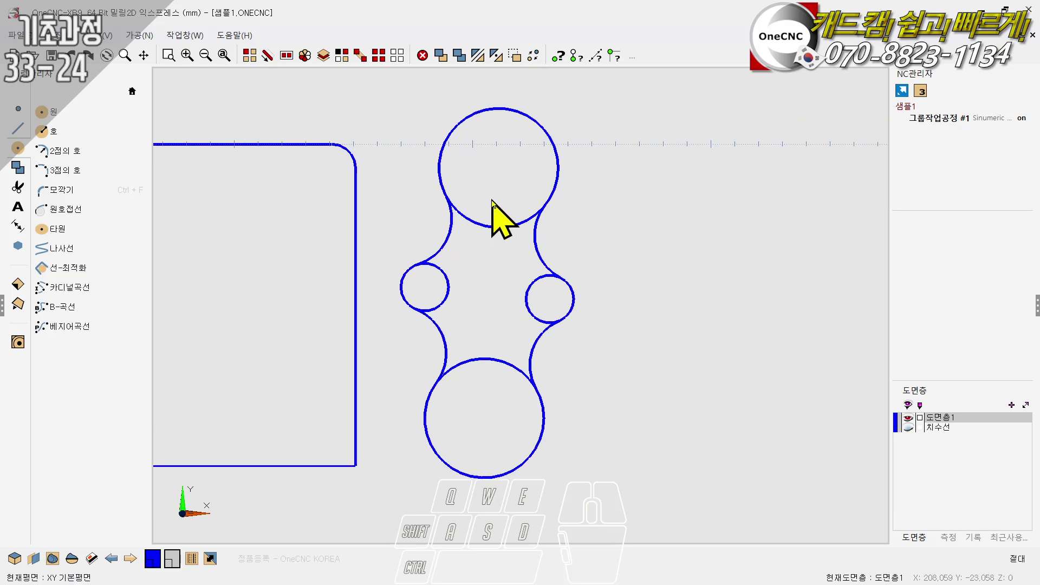
pyautogui.click(128, 94)
pyautogui.click(18, 187)
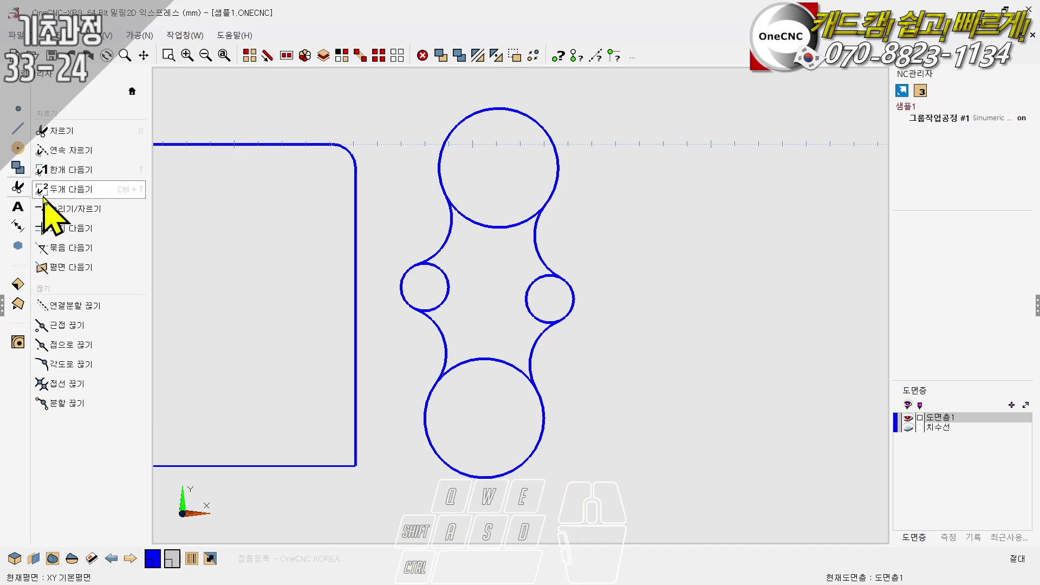
pyautogui.click(54, 150)
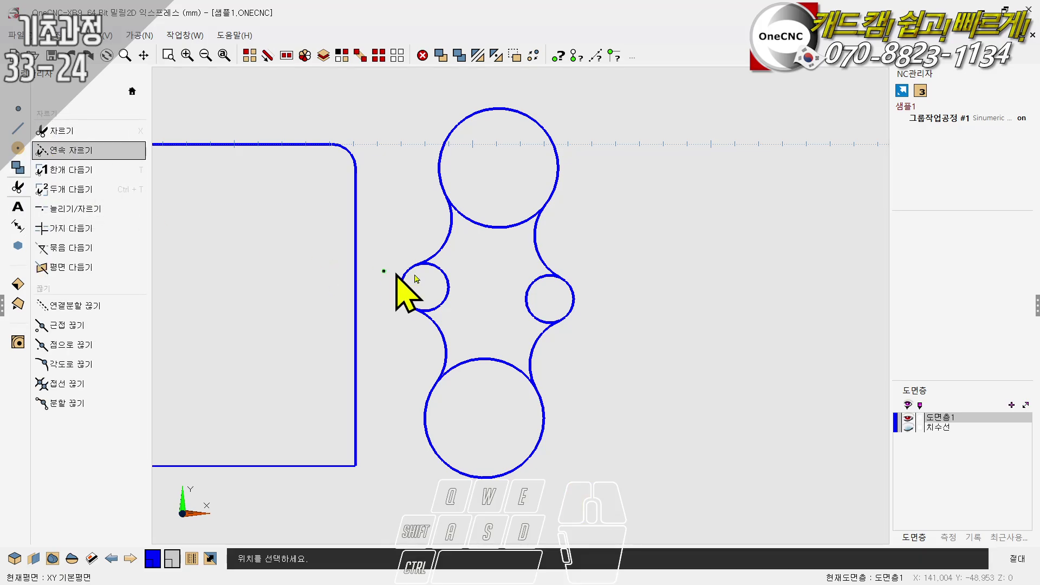
pyautogui.click(437, 283)
pyautogui.click(463, 374)
pyautogui.click(544, 295)
pyautogui.rightClick(469, 293)
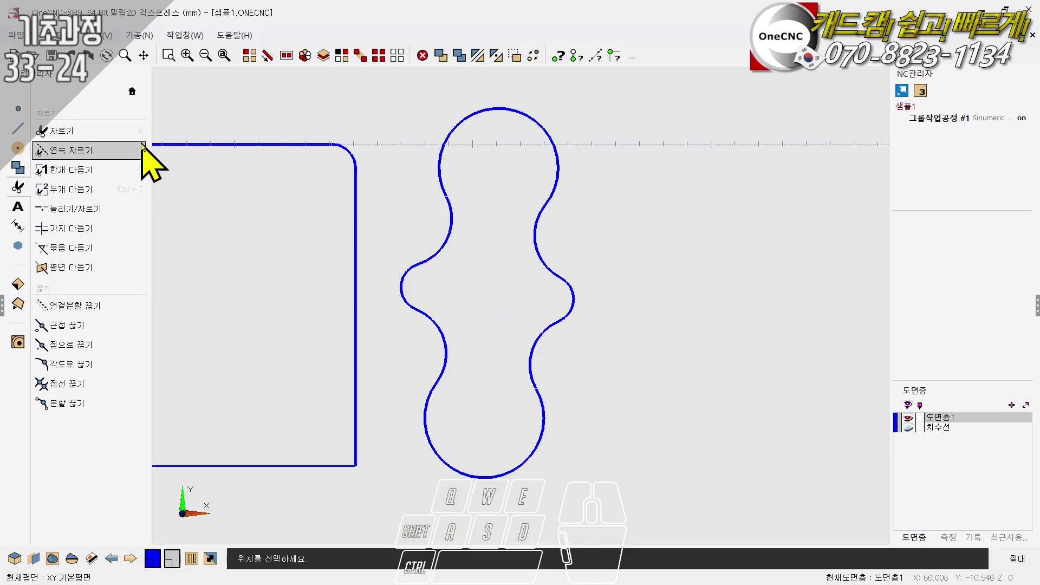
# Step: Trim the rectangle's left edge between the two ends of the outward-bulging arc
pyautogui.click(132, 91)
pyautogui.click(18, 148)
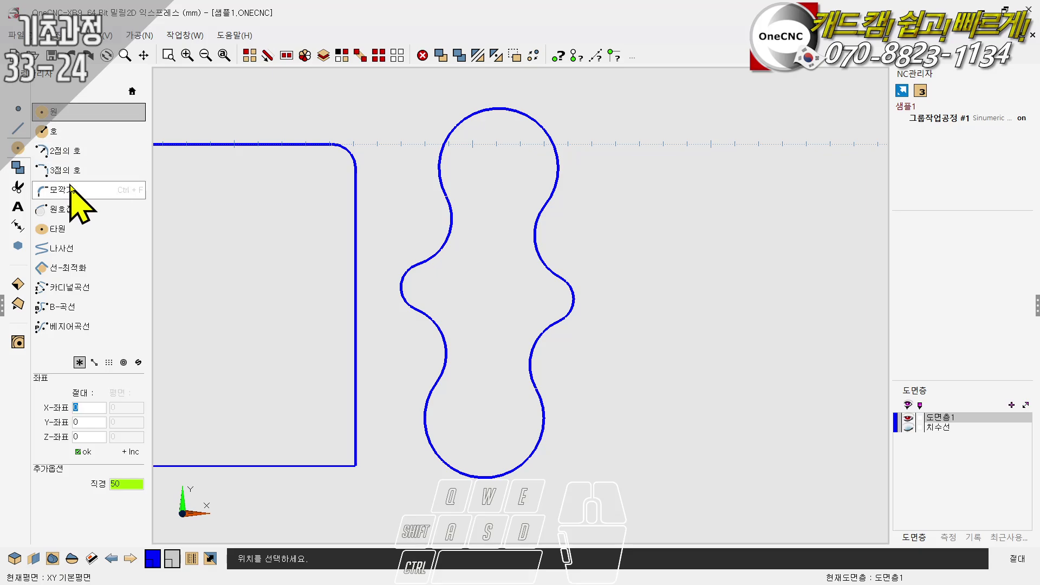
pyautogui.scroll(-8, 564, 216)
pyautogui.rightClick(525, 287)
pyautogui.scroll(1, 299, 213)
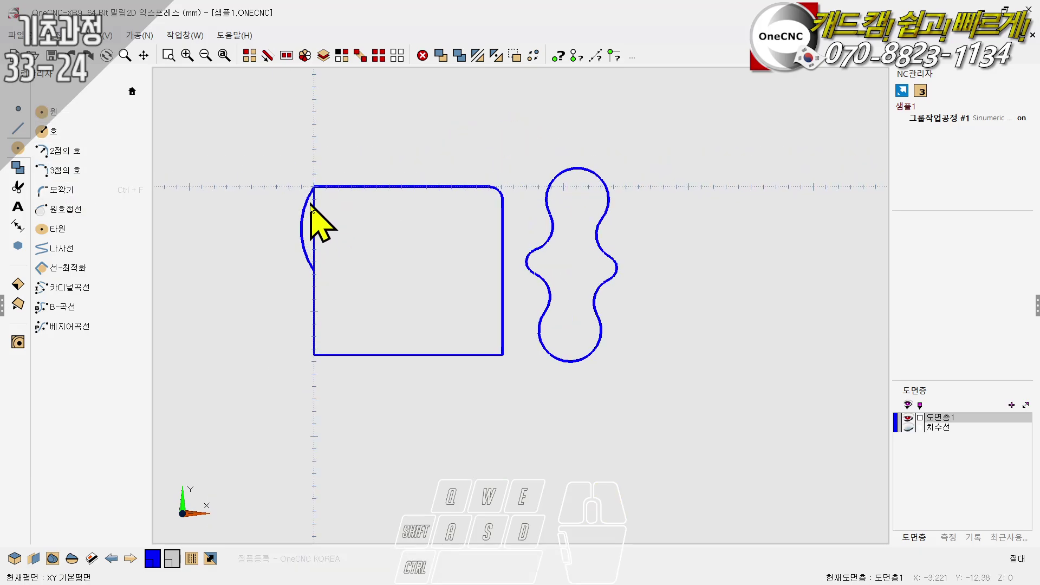
pyautogui.press('x')
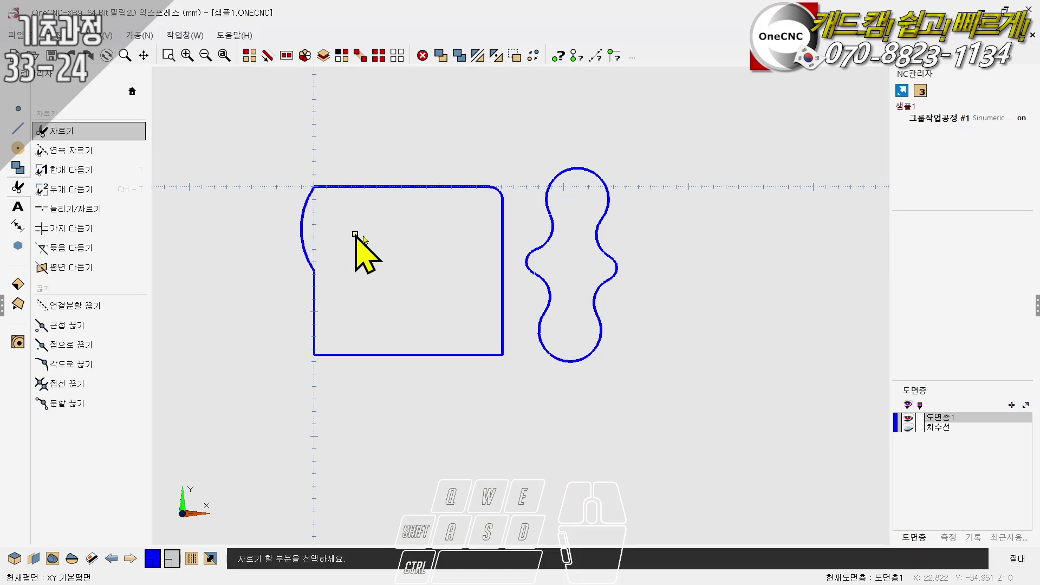
pyautogui.scroll(-1, 446, 248)
pyautogui.scroll(1, 411, 244)
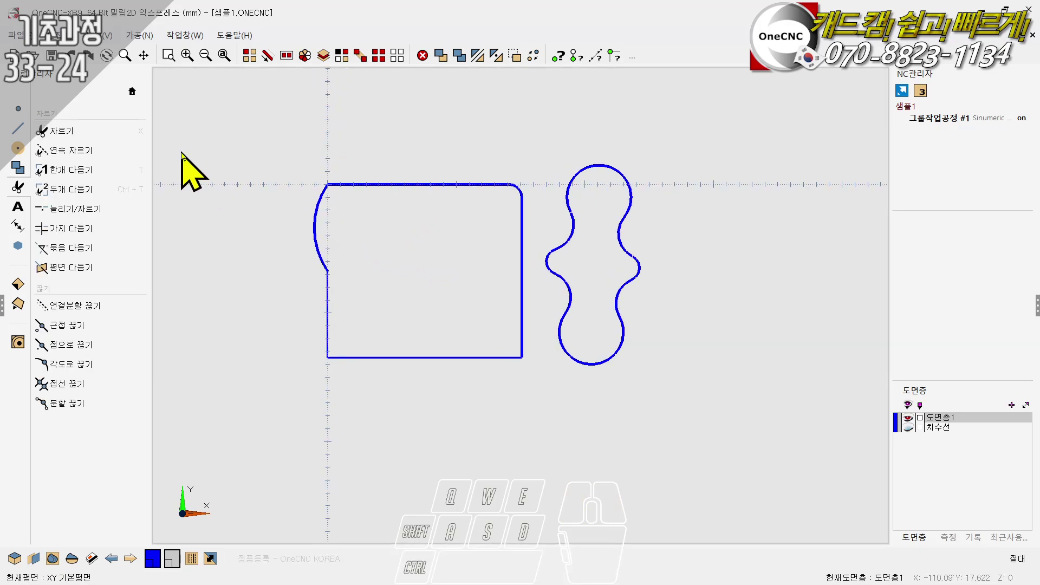
# Step: Draw an ellipse with X length 100, Y length 60 and angle 45 to the right of the wavy contour
pyautogui.click(18, 147)
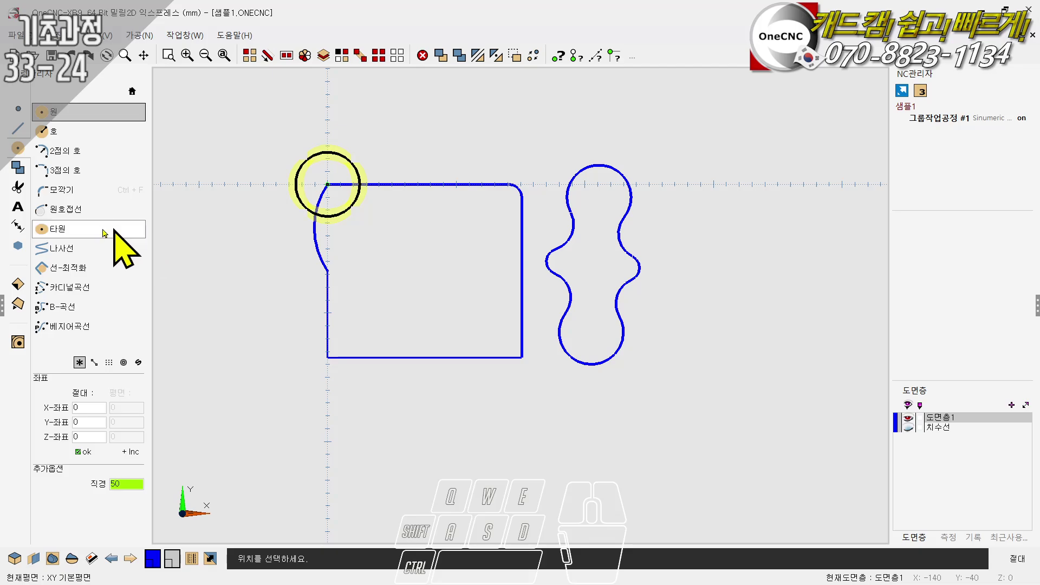
pyautogui.click(55, 229)
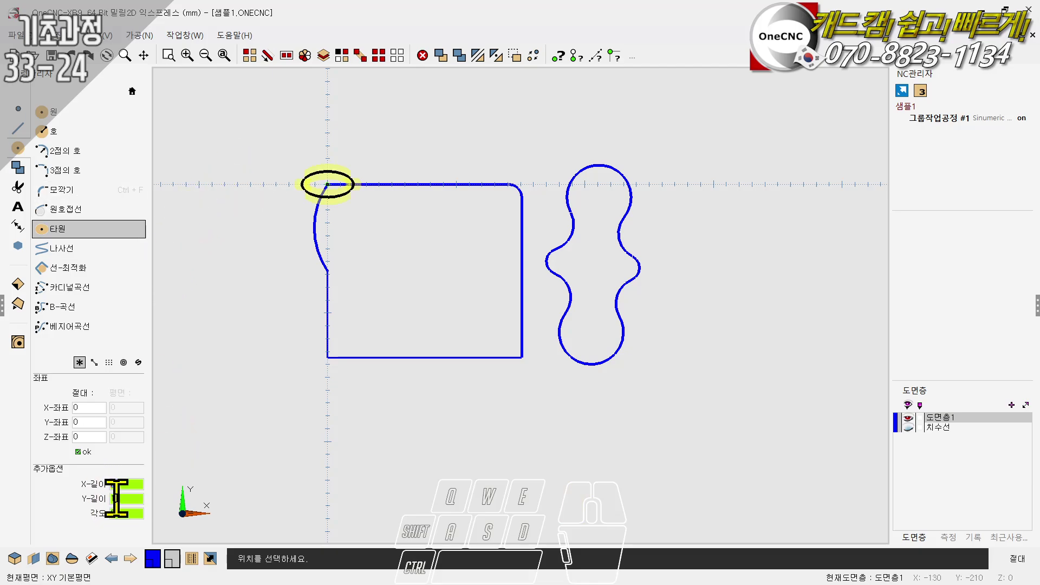
pyautogui.click(137, 499)
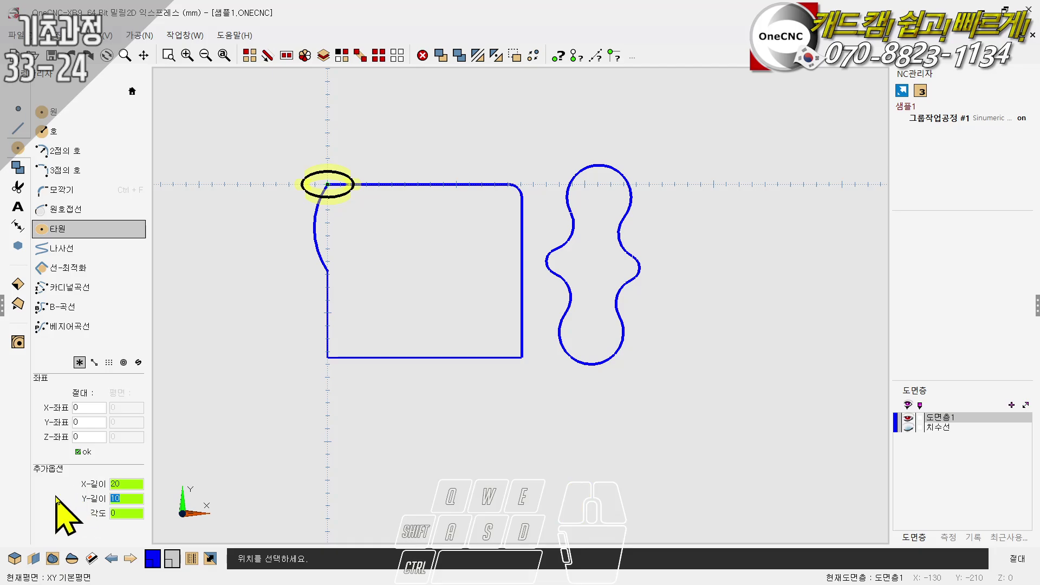
pyautogui.click(127, 497)
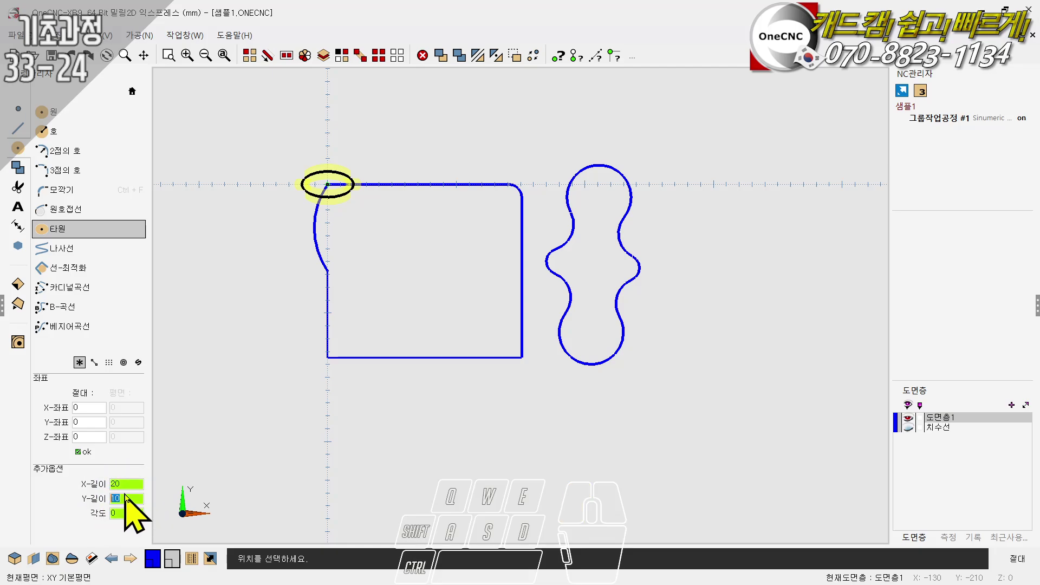
pyautogui.write('100')
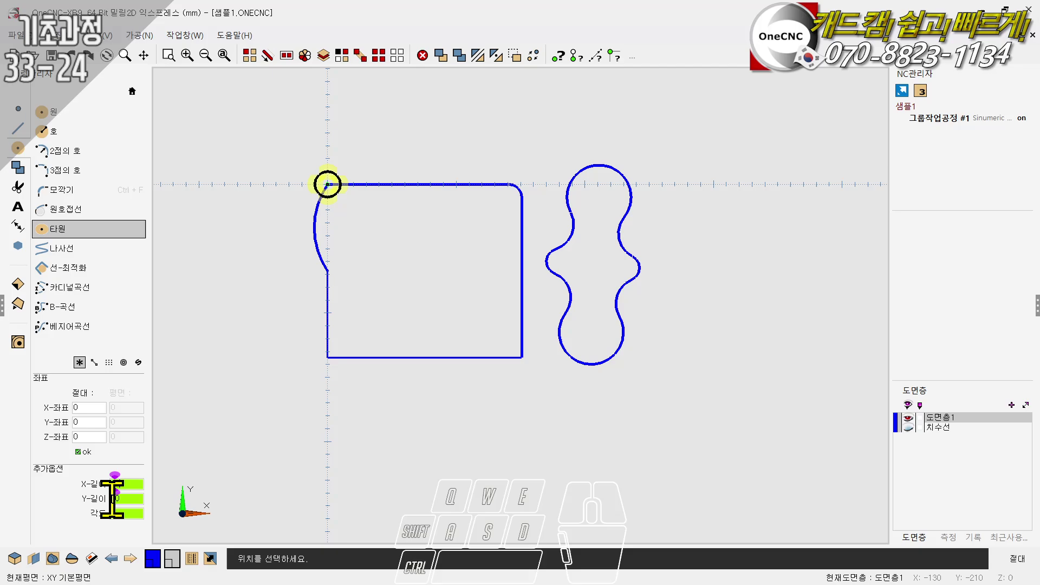
pyautogui.click(136, 497)
pyautogui.write('60')
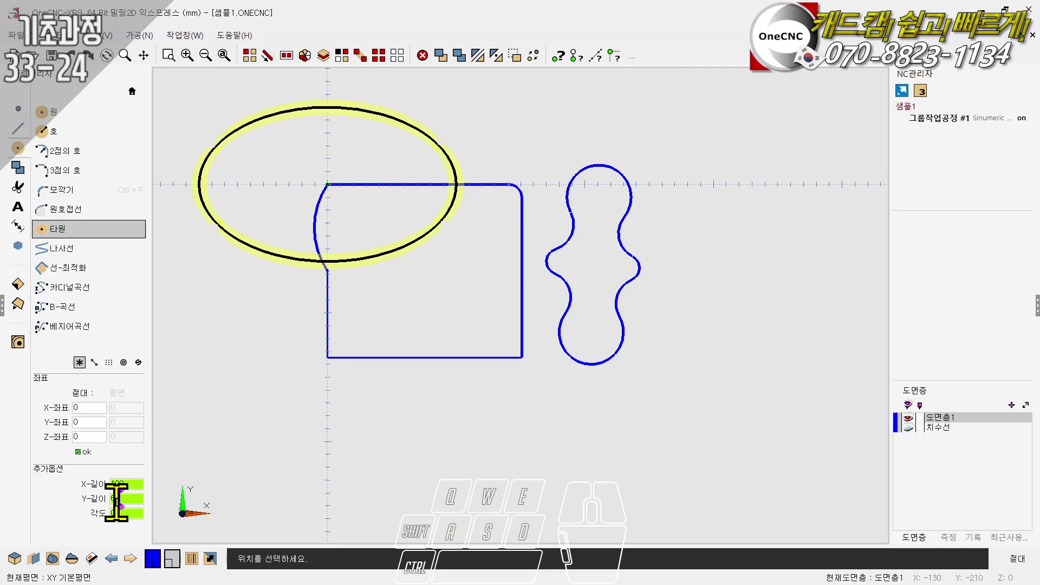
pyautogui.write('45')
pyautogui.scroll(-2, 515, 293)
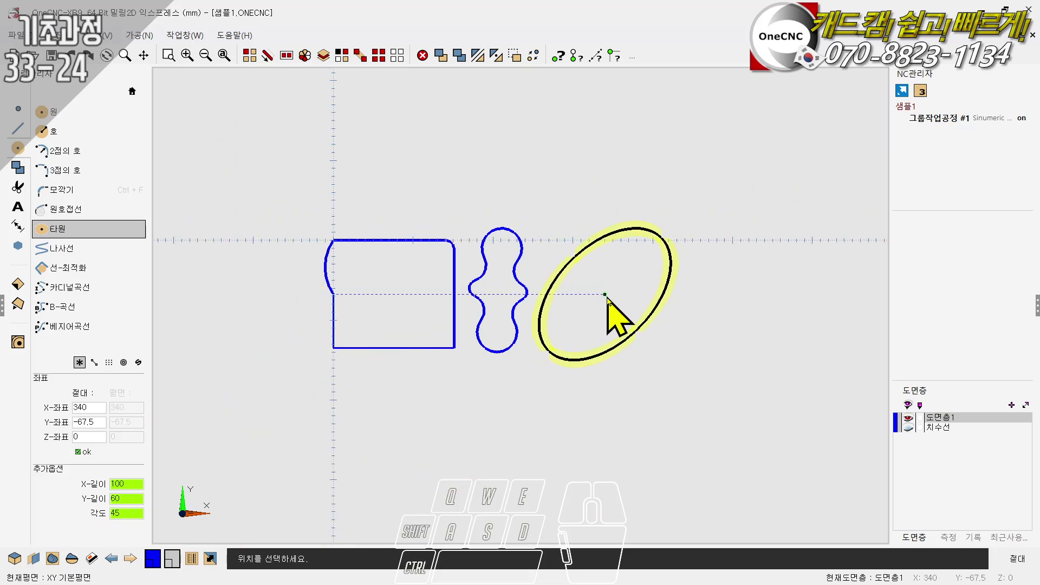
pyautogui.click(611, 293)
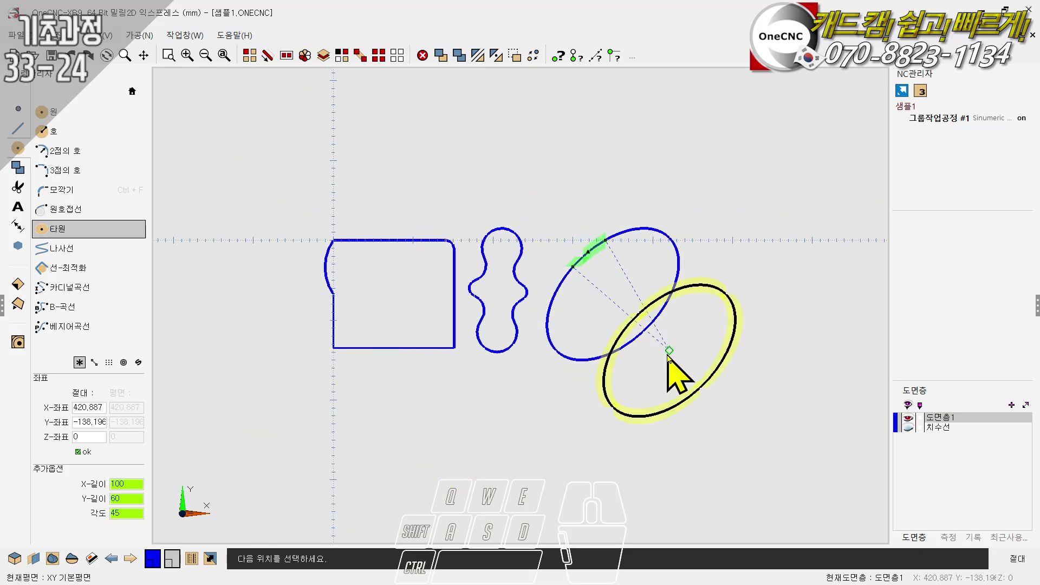
pyautogui.press('Escape')
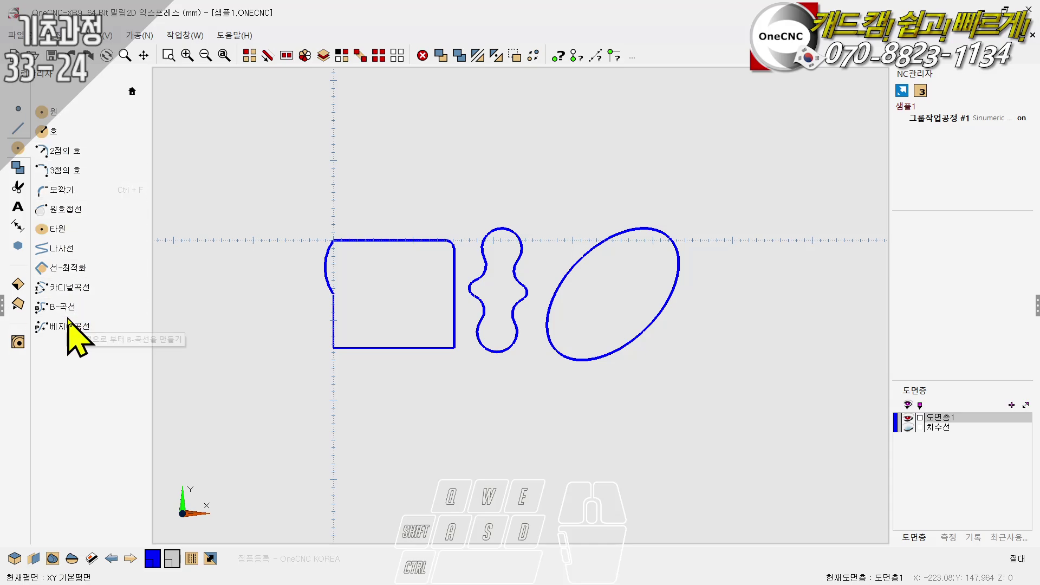
# Step: Place a spiral with start radius 50, end radius 70, depth 50 and pitch 3 below the other shapes at about X 240, Y -260
pyautogui.click(61, 250)
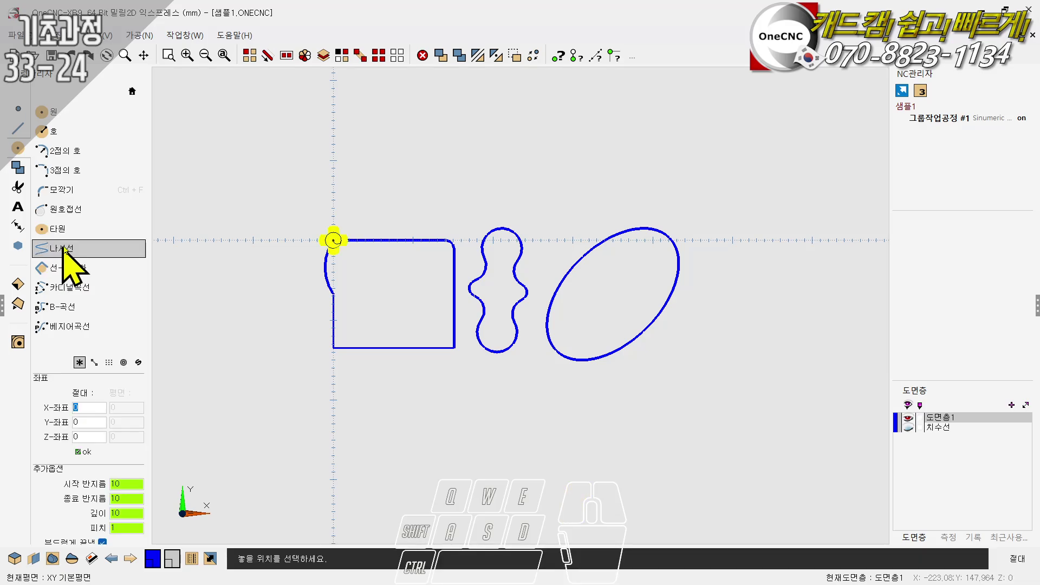
pyautogui.moveTo(456, 300)
pyautogui.mouseDown(button='middle')
pyautogui.moveTo(441, 205)
pyautogui.moveTo(458, 186)
pyautogui.mouseUp(button='middle')
pyautogui.scroll(5, 456, 309)
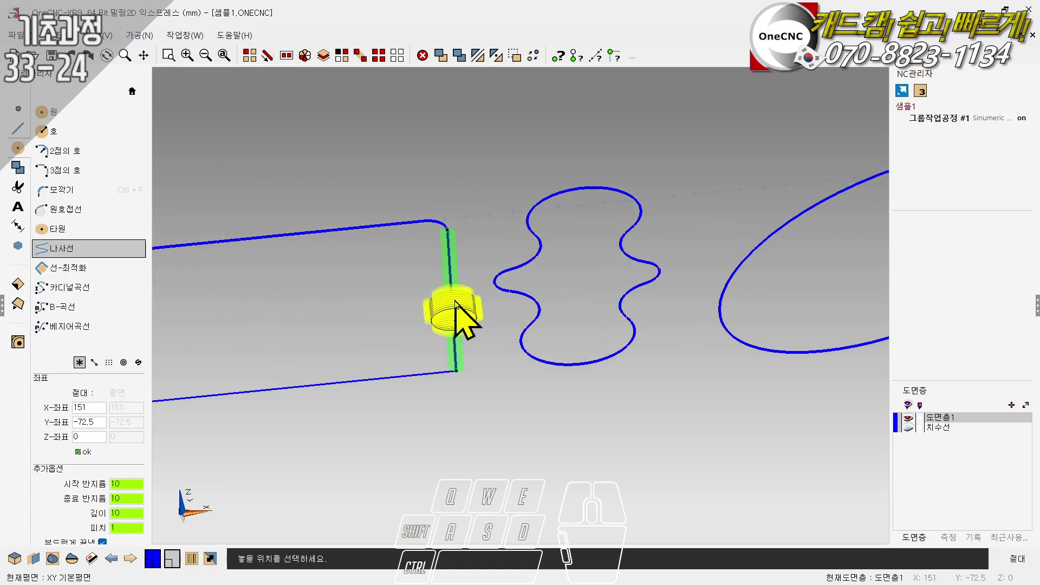
pyautogui.scroll(3, 456, 309)
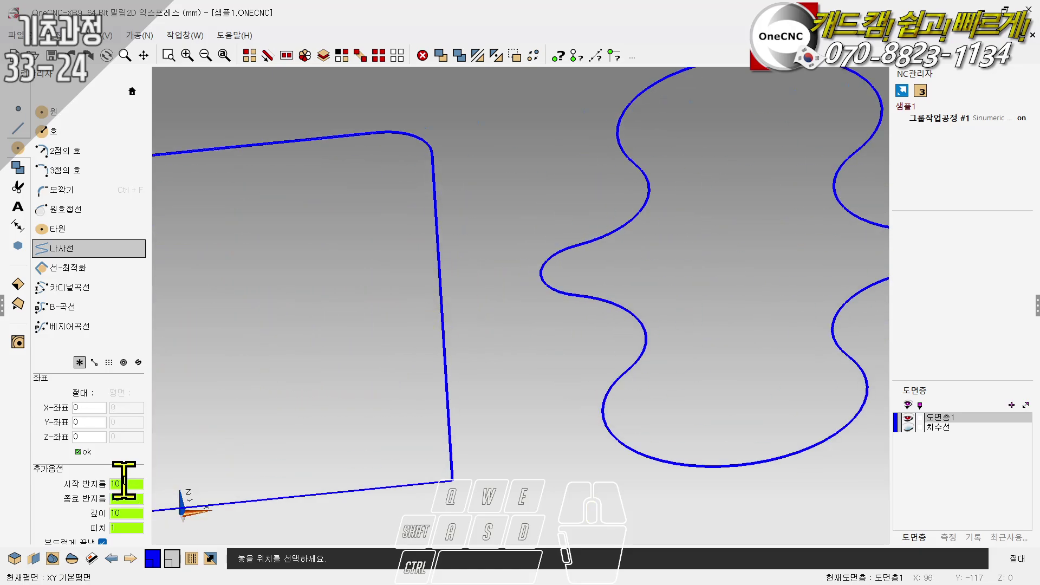
pyautogui.doubleClick(124, 482)
pyautogui.click(135, 499)
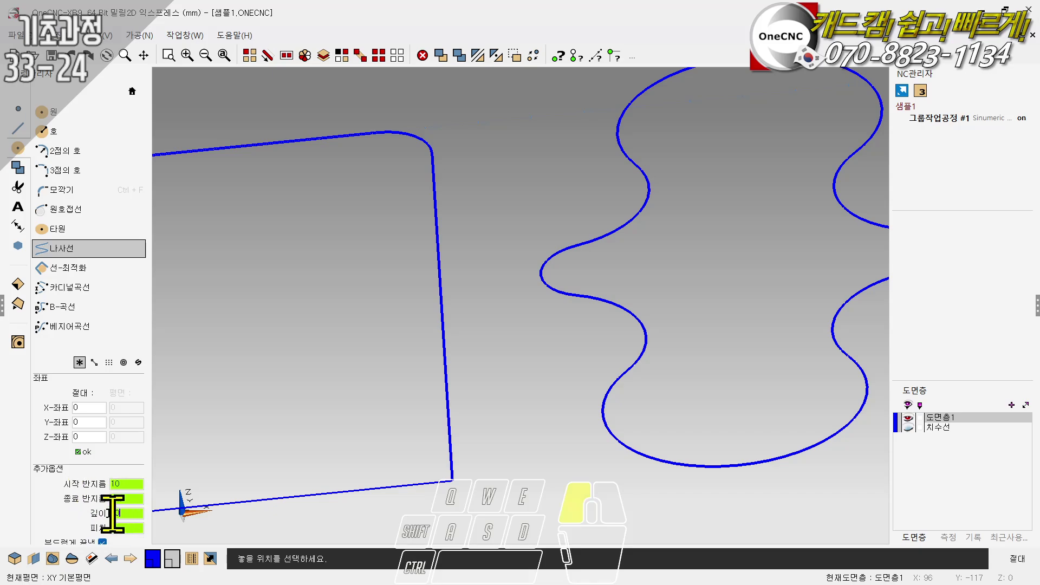
pyautogui.doubleClick(114, 513)
pyautogui.doubleClick(133, 527)
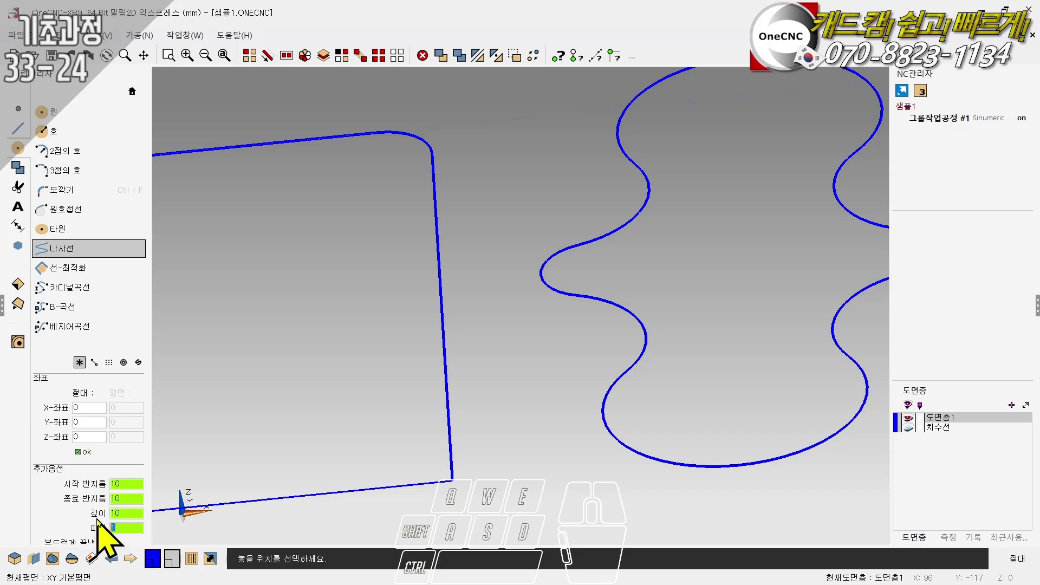
pyautogui.doubleClick(134, 513)
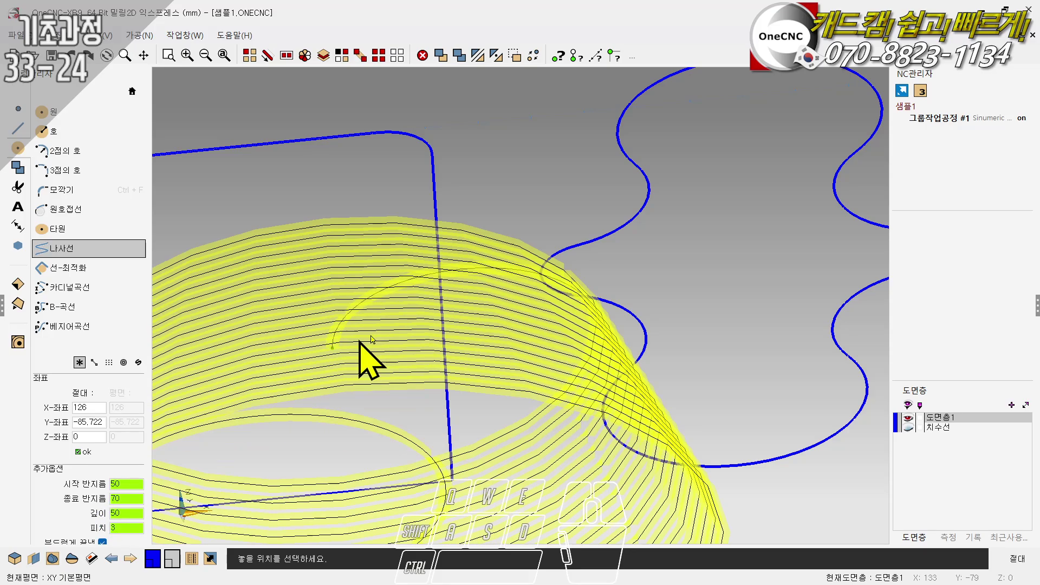
pyautogui.scroll(-8, 401, 241)
pyautogui.click(452, 306)
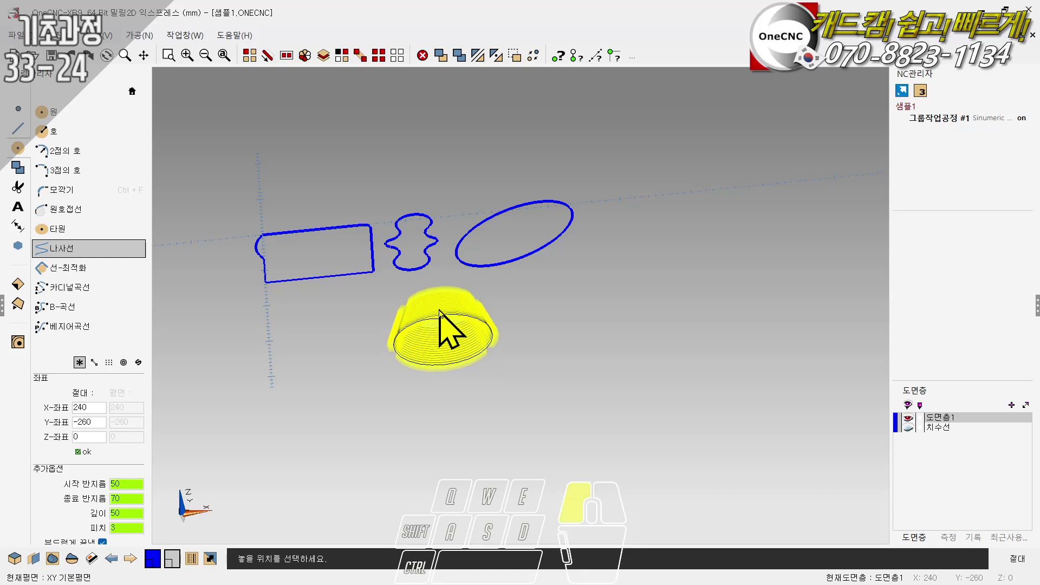
pyautogui.press('Escape')
# Step: Examine the tapered spiral's coils from several 3D angles and return to the plan view
pyautogui.scroll(7, 438, 331)
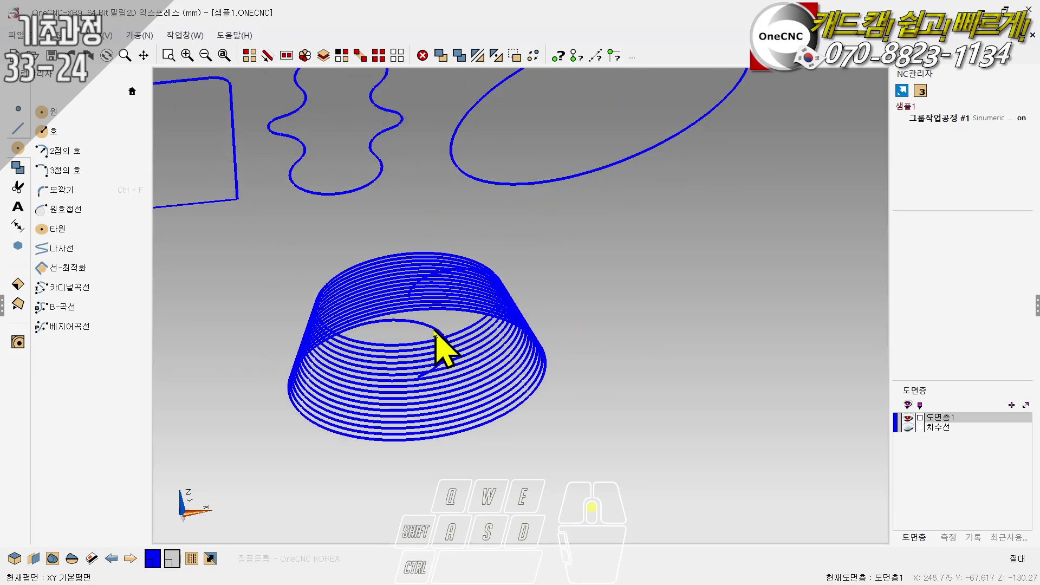
pyautogui.keyDown('ctrl'); pyautogui.moveTo(441, 340); pyautogui.dragTo(458, 452, button='right'); pyautogui.keyUp('ctrl')
pyautogui.keyDown('ctrl'); pyautogui.moveTo(458, 452); pyautogui.dragTo(568, 319); pyautogui.keyUp('ctrl')
pyautogui.keyDown('ctrl'); pyautogui.moveTo(567, 319); pyautogui.dragTo(548, 293, button='right'); pyautogui.keyUp('ctrl')
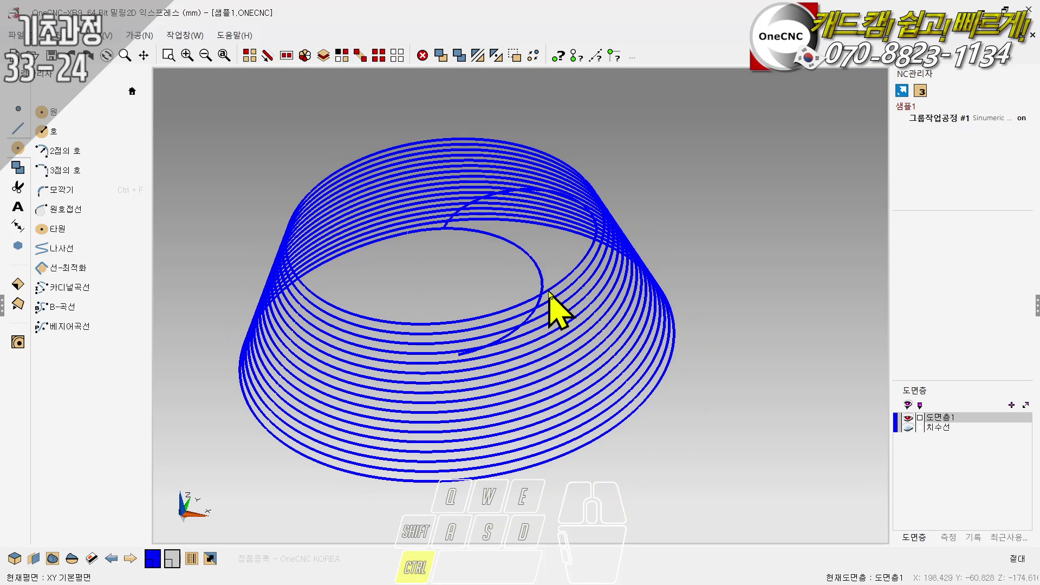
pyautogui.keyDown('ctrl'); pyautogui.moveTo(548, 292); pyautogui.dragTo(580, 301); pyautogui.keyUp('ctrl')
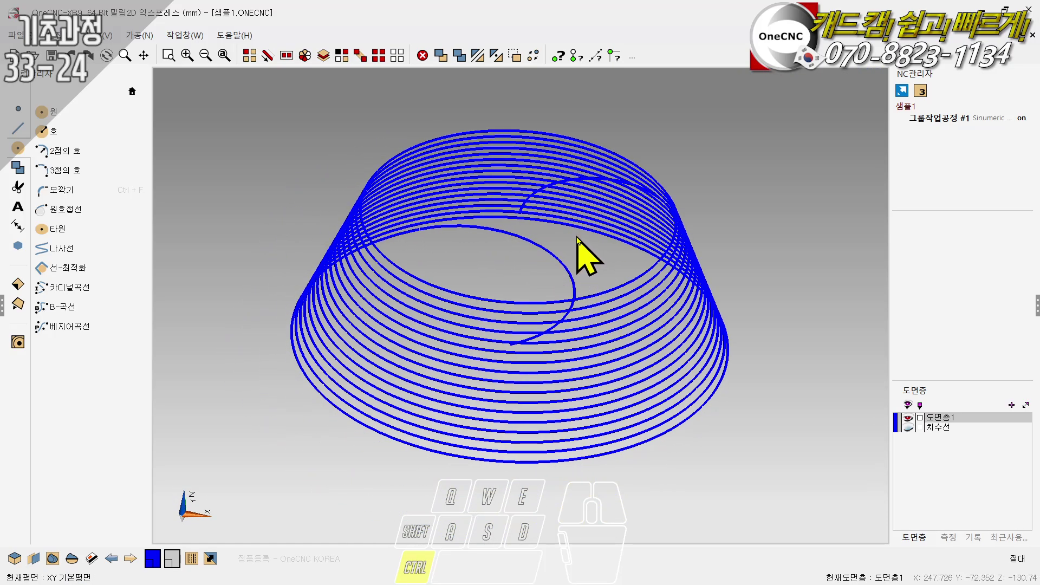
pyautogui.keyDown('ctrl'); pyautogui.moveTo(577, 238); pyautogui.dragTo(515, 260); pyautogui.keyUp('ctrl')
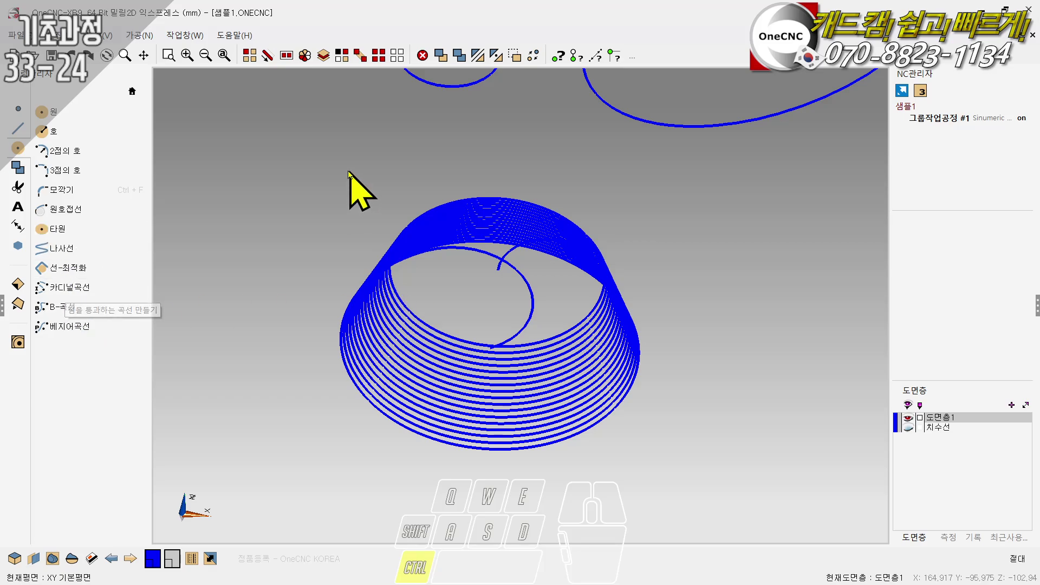
pyautogui.scroll(-2, 330, 183)
pyautogui.rightClick(331, 212)
pyautogui.click(331, 112)
pyautogui.keyDown('ctrl'); pyautogui.scroll(-3, 333, 328); pyautogui.keyUp('ctrl')
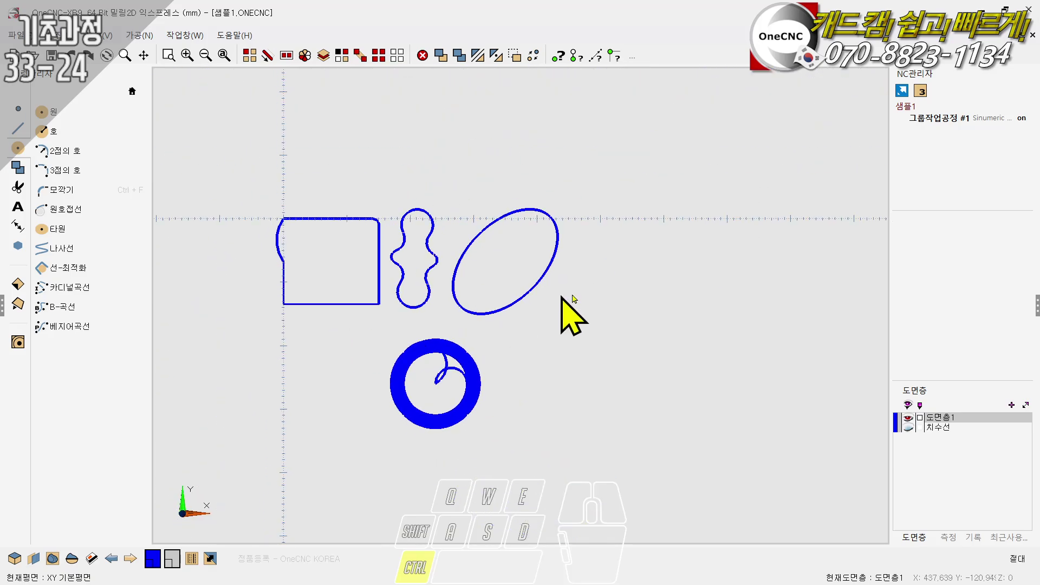
# Step: Draw a closed Bezier curve from freehand control points in the empty area above the wavy contour
pyautogui.keyDown('ctrl'); pyautogui.moveTo(561, 295); pyautogui.dragTo(501, 297, button='right'); pyautogui.keyUp('ctrl')
pyautogui.keyDown('ctrl'); pyautogui.scroll(3, 350, 185); pyautogui.keyUp('ctrl')
pyautogui.keyDown('ctrl'); pyautogui.moveTo(347, 192); pyautogui.dragTo(465, 294, button='right'); pyautogui.keyUp('ctrl')
pyautogui.keyDown('ctrl'); pyautogui.scroll(1, 408, 260); pyautogui.keyUp('ctrl')
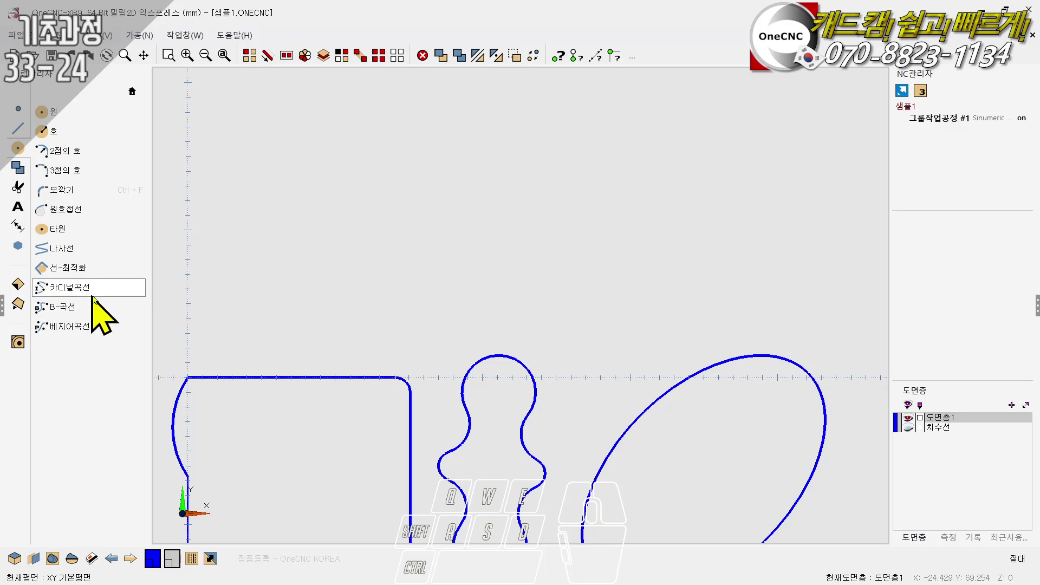
pyautogui.keyDown('ctrl'); pyautogui.moveTo(377, 269); pyautogui.dragTo(392, 246, button='right'); pyautogui.keyUp('ctrl')
pyautogui.click(60, 293)
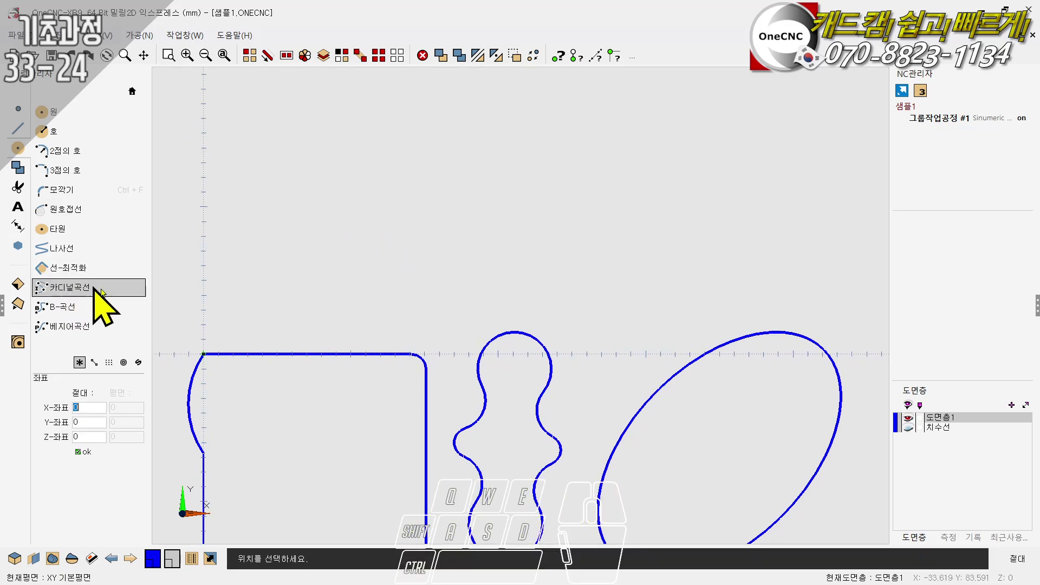
pyautogui.click(68, 326)
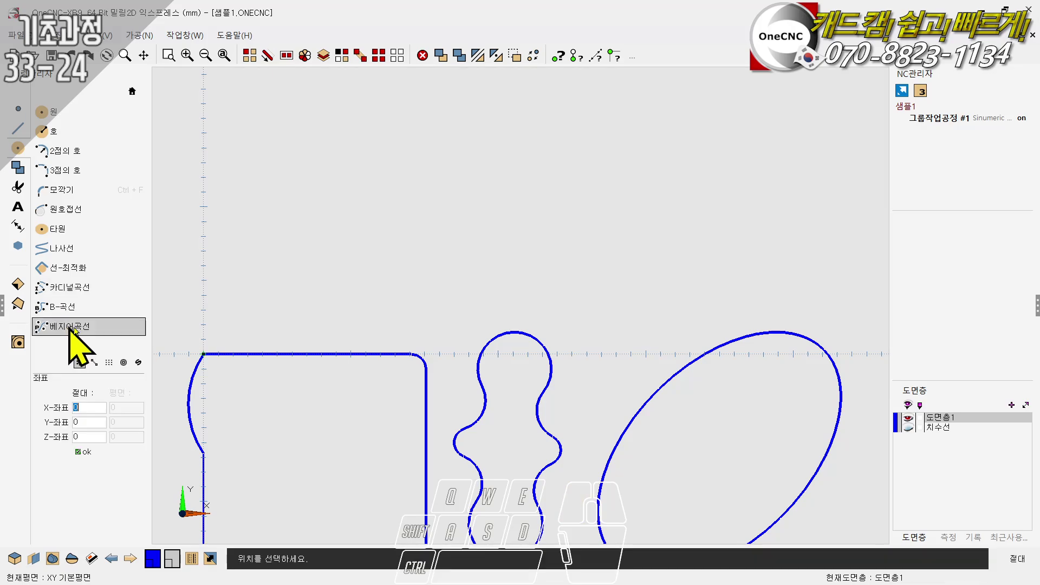
pyautogui.click(454, 191)
pyautogui.click(528, 118)
pyautogui.click(704, 104)
pyautogui.click(763, 148)
pyautogui.click(734, 206)
pyautogui.click(646, 222)
pyautogui.click(608, 228)
pyautogui.click(527, 265)
pyautogui.click(439, 295)
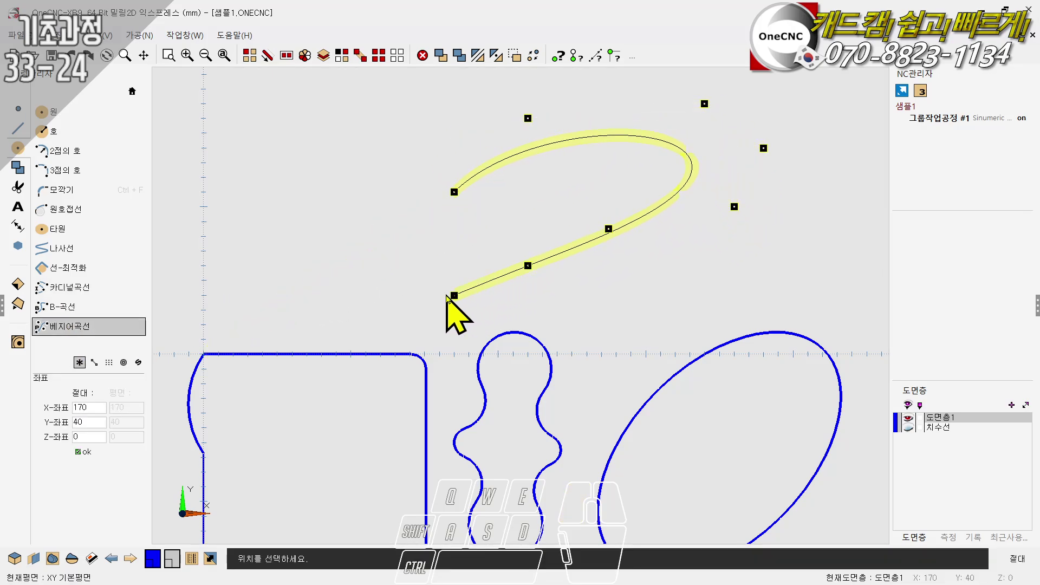
pyautogui.click(365, 310)
pyautogui.click(306, 310)
pyautogui.click(469, 206)
pyautogui.press('Escape')
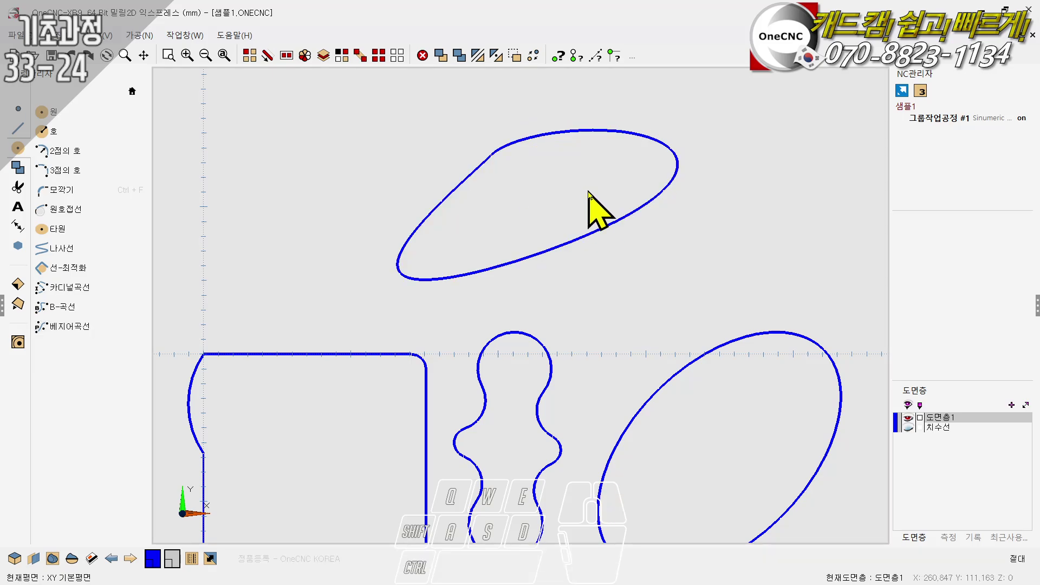
# Step: Draw a closed cardinal curve from freehand points looping around the Bezier curve, starting and ending at X 100, Y 110
pyautogui.click(86, 287)
pyautogui.click(350, 191)
pyautogui.click(601, 163)
pyautogui.click(734, 222)
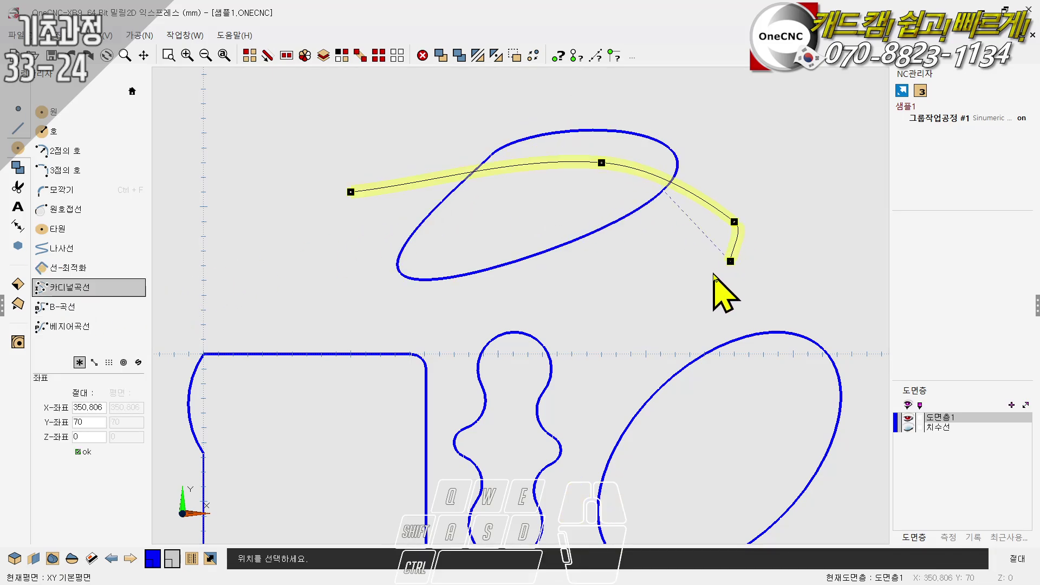
pyautogui.click(660, 309)
pyautogui.click(438, 340)
pyautogui.click(337, 294)
pyautogui.click(350, 191)
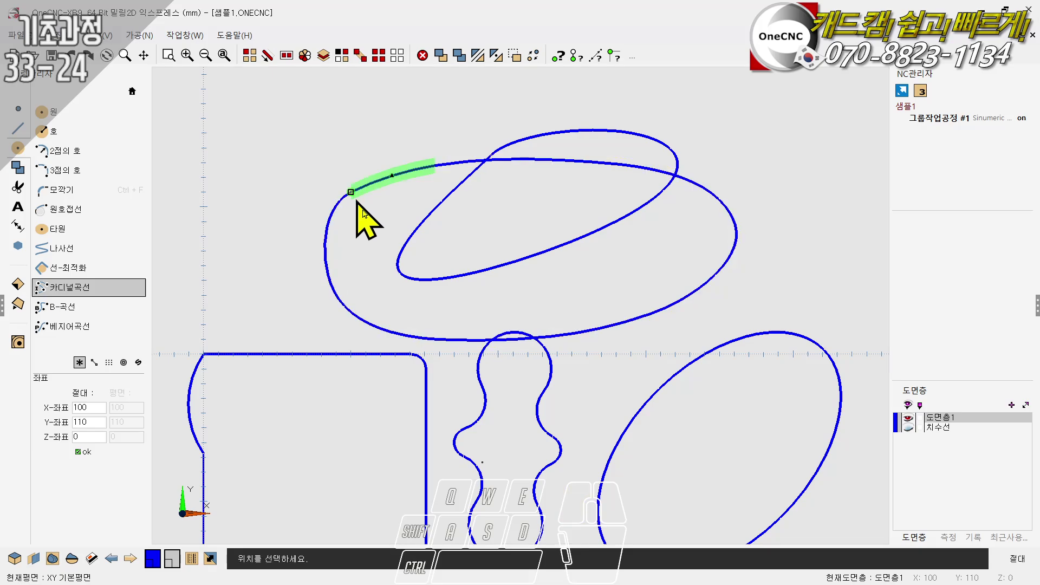
pyautogui.press('Escape')
# Step: Undo the cardinal curve, the Bezier curve and the spiral, keeping the rectangle, wavy contour and ellipse
pyautogui.scroll(-3, 405, 260)
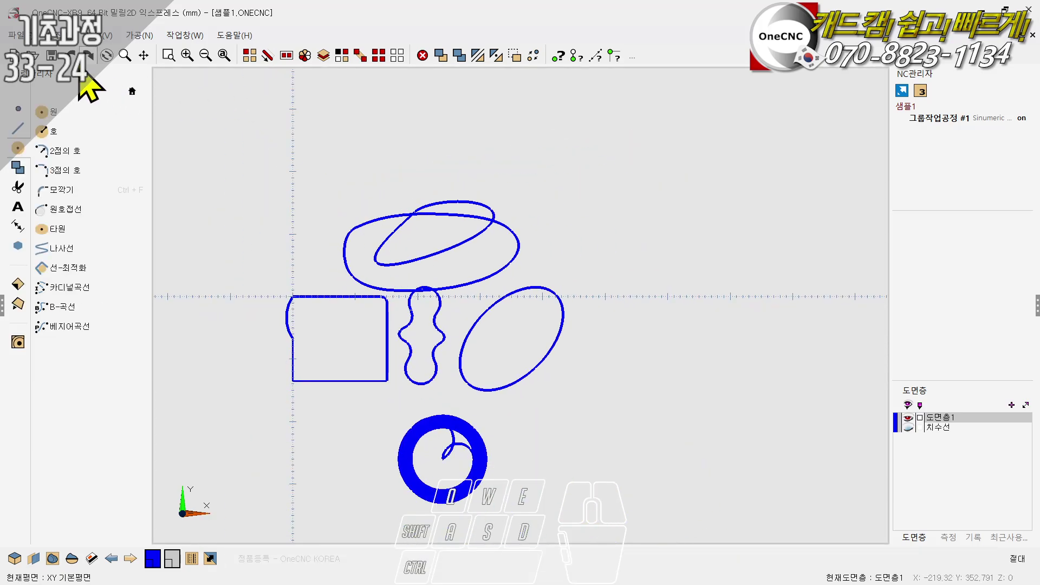
pyautogui.click(82, 54)
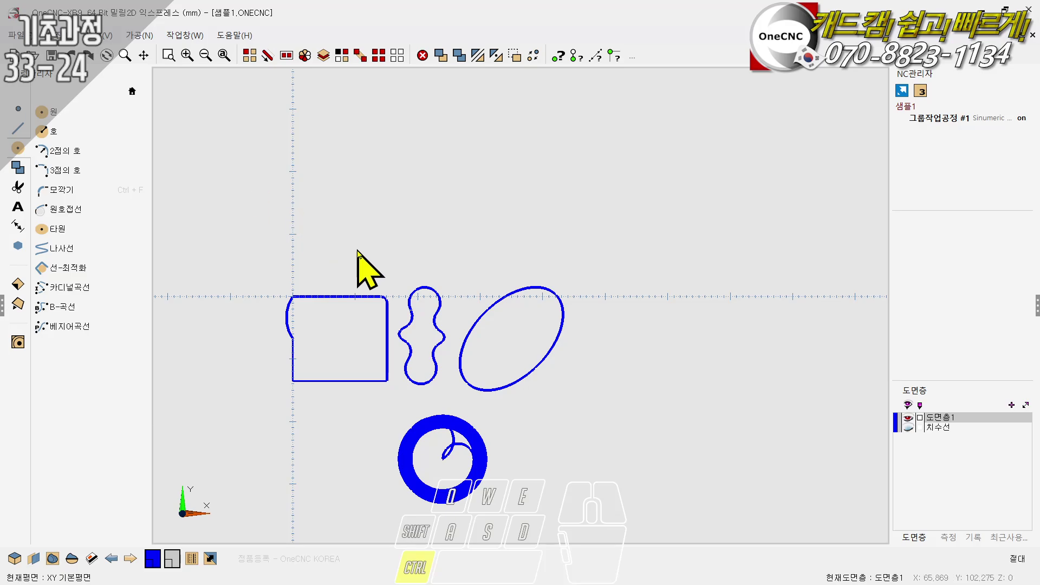
pyautogui.keyDown('ctrl'); pyautogui.scroll(2, 411, 278); pyautogui.keyUp('ctrl')
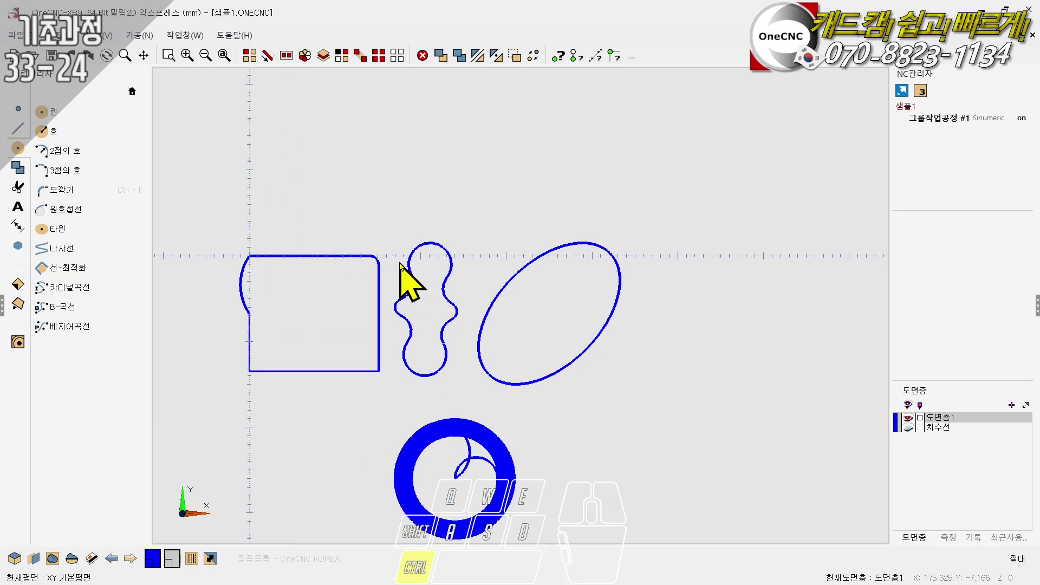
pyautogui.click(69, 59)
pyautogui.keyDown('ctrl'); pyautogui.moveTo(481, 234); pyautogui.dragTo(470, 249, button='middle'); pyautogui.keyUp('ctrl')
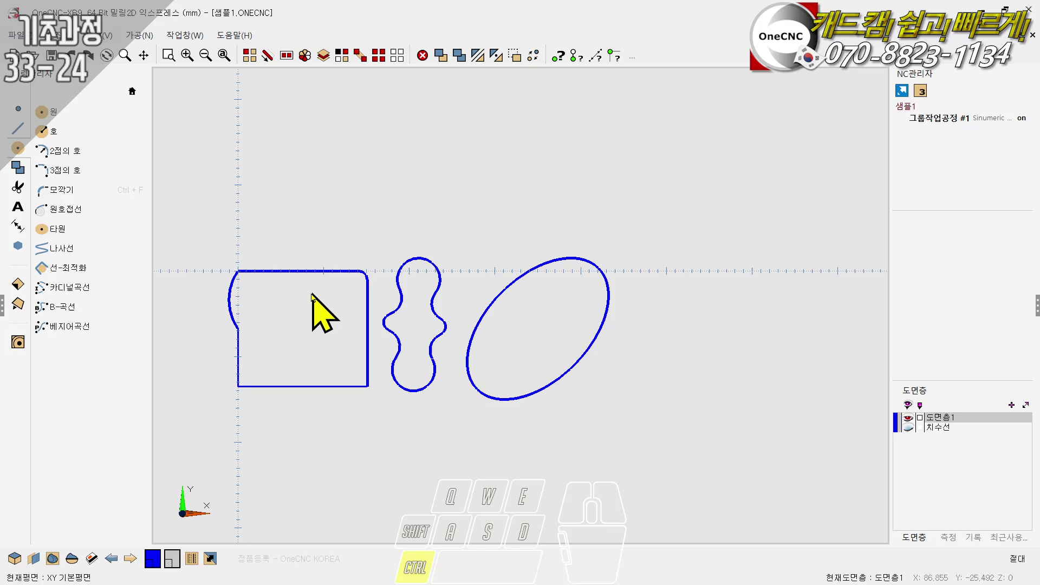
# Step: Draw an open chain of lines above the shapes, with a horizontal top edge made of three collinear segments ending at X 430, Y 140
pyautogui.keyDown('ctrl'); pyautogui.scroll(5, 293, 295); pyautogui.keyUp('ctrl')
pyautogui.keyDown('ctrl'); pyautogui.moveTo(298, 292); pyautogui.dragTo(390, 244, button='right'); pyautogui.keyUp('ctrl')
pyautogui.keyDown('ctrl'); pyautogui.moveTo(458, 241); pyautogui.dragTo(335, 307, button='right'); pyautogui.keyUp('ctrl')
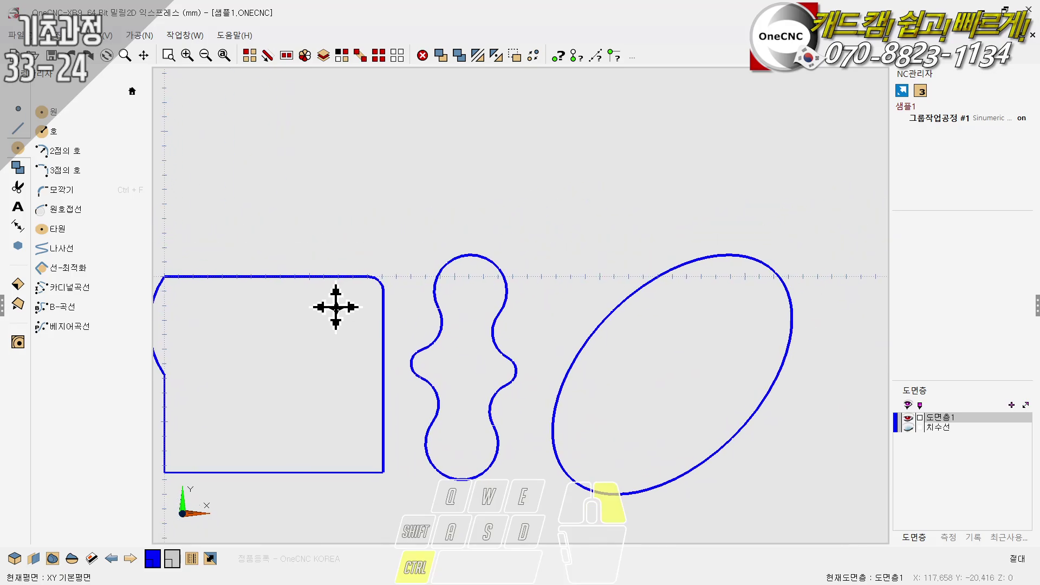
pyautogui.click(18, 129)
pyautogui.click(264, 172)
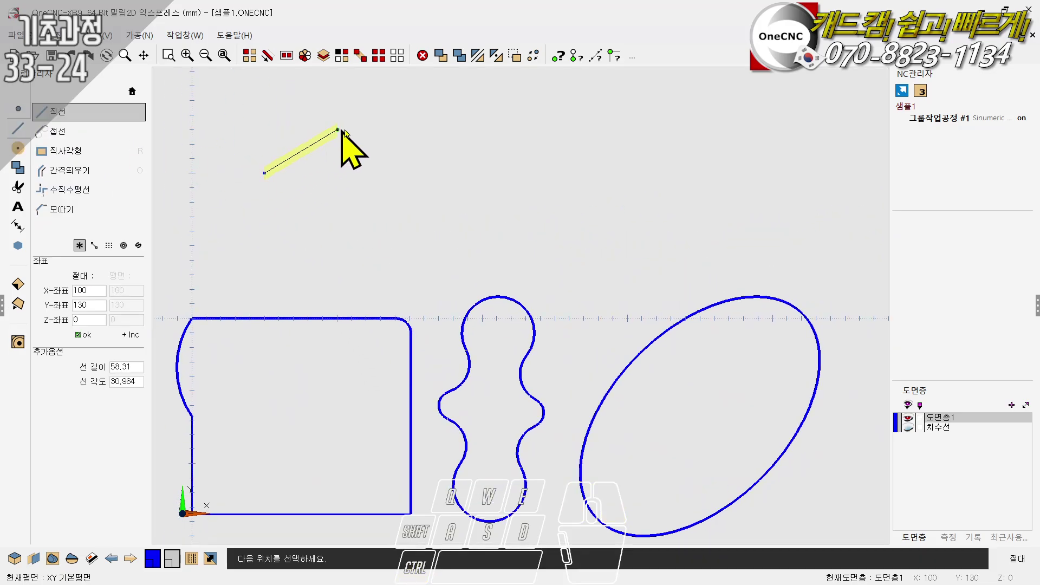
pyautogui.click(366, 115)
pyautogui.click(599, 115)
pyautogui.click(701, 115)
pyautogui.click(816, 115)
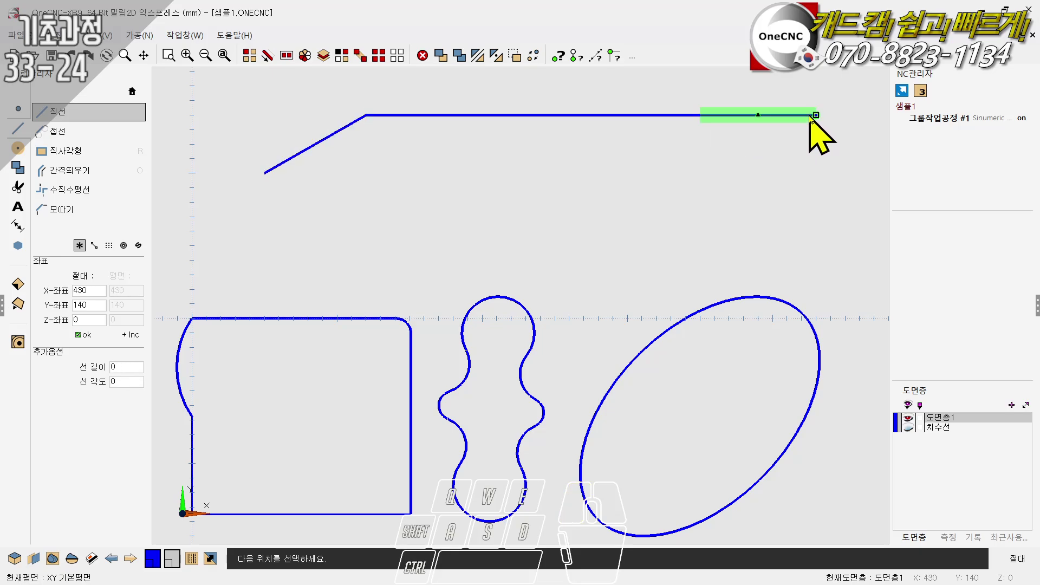
pyautogui.click(641, 231)
pyautogui.click(395, 260)
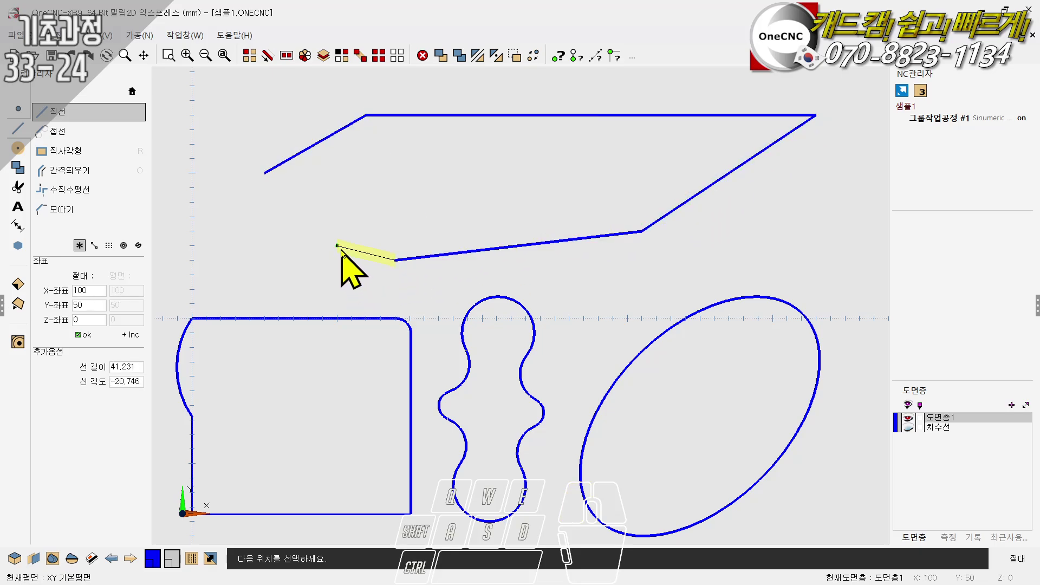
pyautogui.press('Escape')
pyautogui.press('Escape')
# Step: Select the three collinear top segments one by one to check that they are separate, and clear the selection
pyautogui.click(264, 58)
pyautogui.click(409, 117)
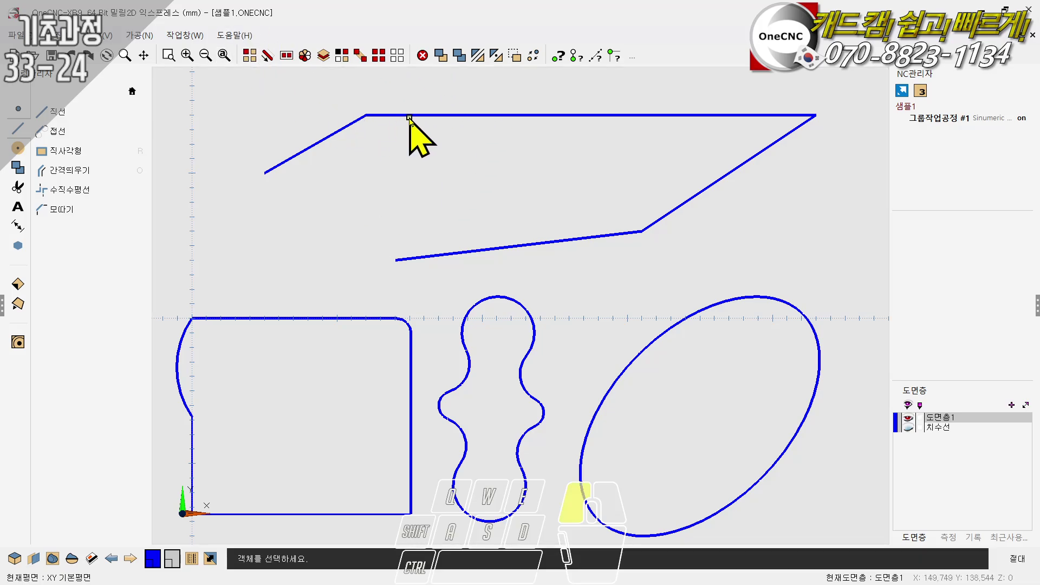
pyautogui.moveTo(410, 117); pyautogui.dragTo(758, 114)
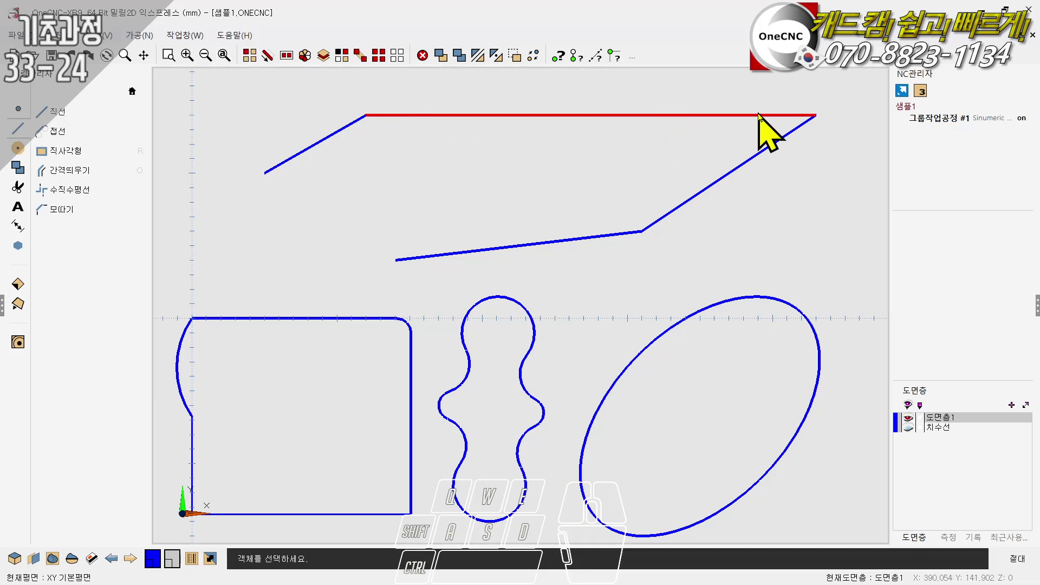
pyautogui.click(395, 59)
pyautogui.scroll(-4, 249, 218)
pyautogui.keyDown('ctrl'); pyautogui.moveTo(377, 183); pyautogui.dragTo(388, 229, button='right'); pyautogui.keyUp('ctrl')
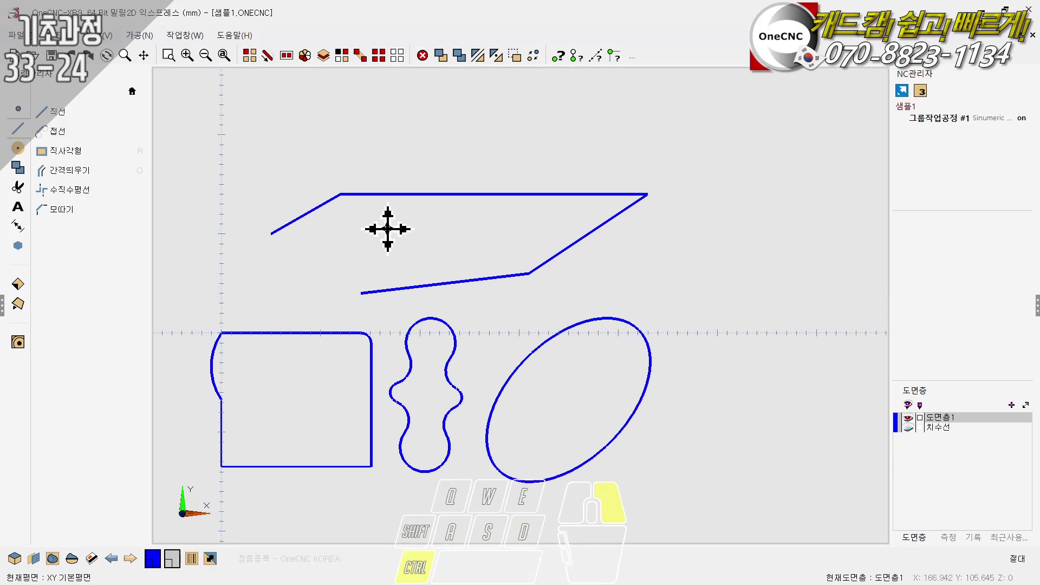
pyautogui.scroll(2, 471, 209)
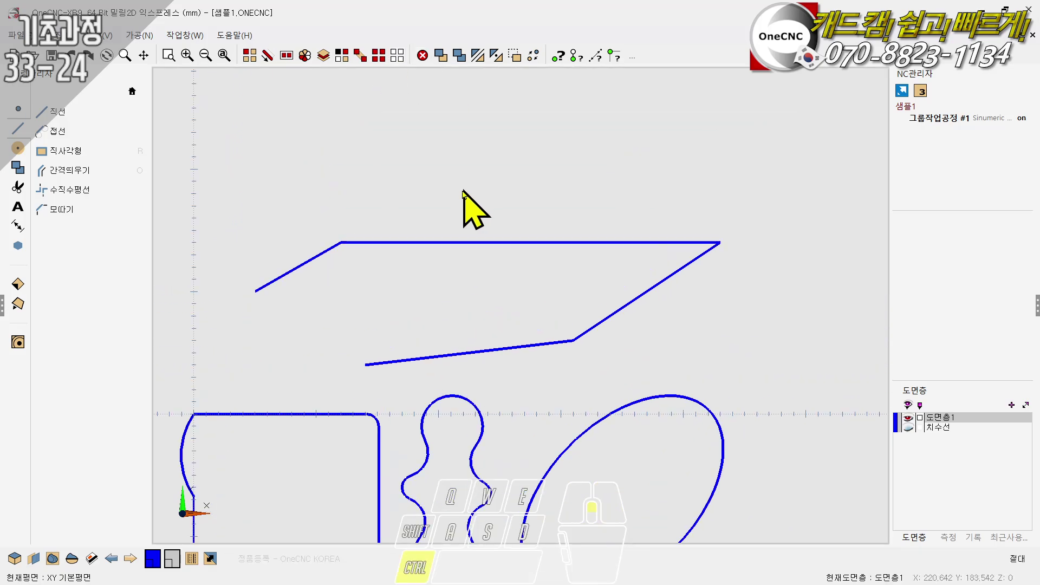
# Step: Merge the three collinear top segments into one line with the line optimize tool (선-최적화), from the first segment to the last
pyautogui.click(132, 92)
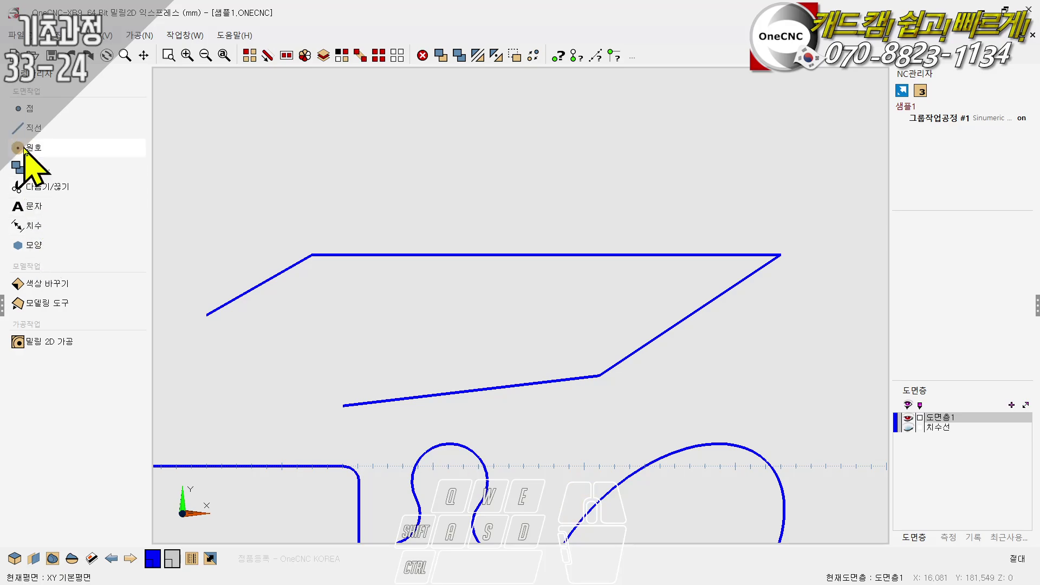
pyautogui.click(23, 150)
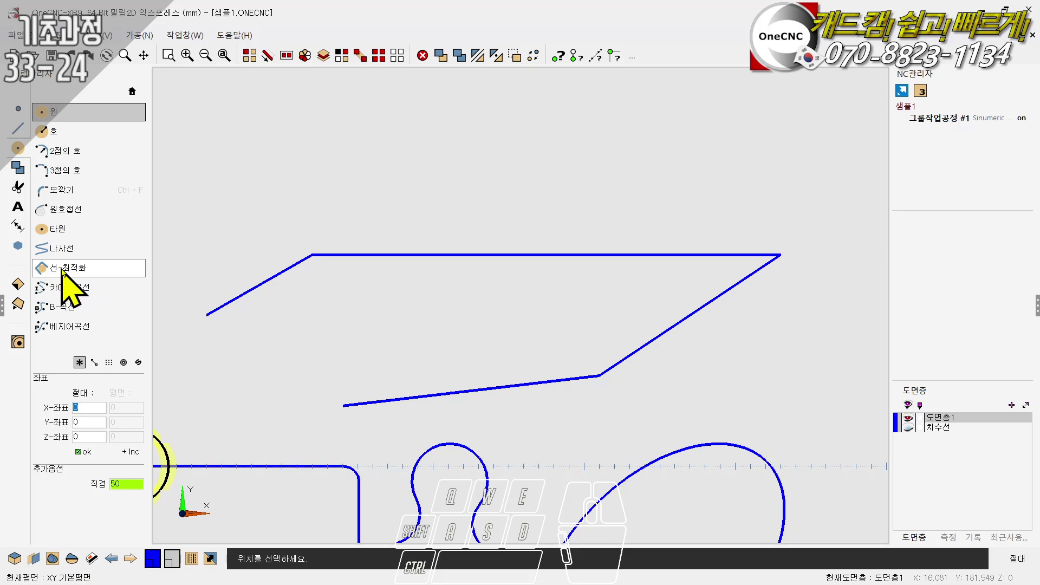
pyautogui.click(250, 55)
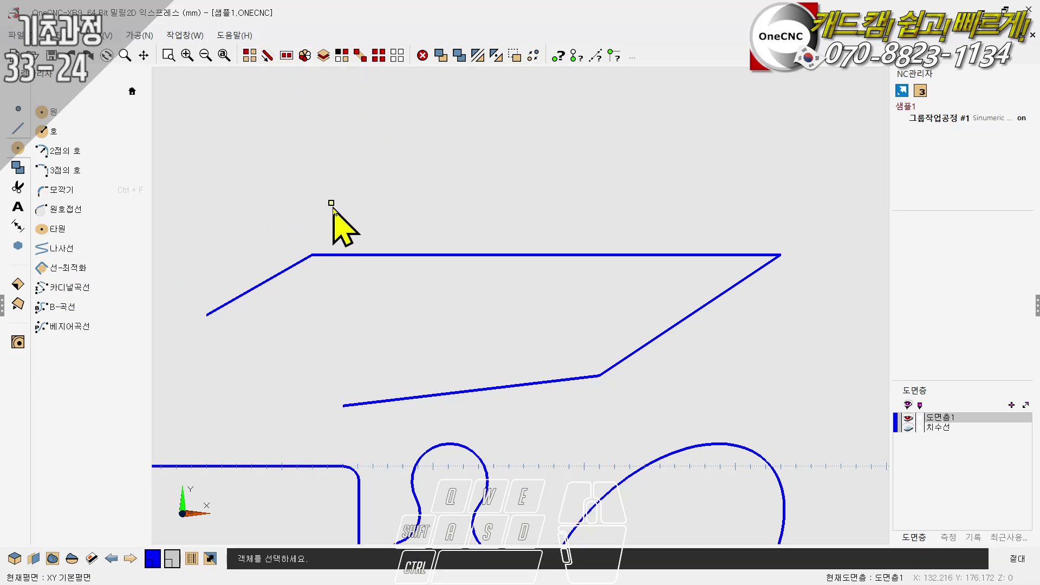
pyautogui.click(389, 254)
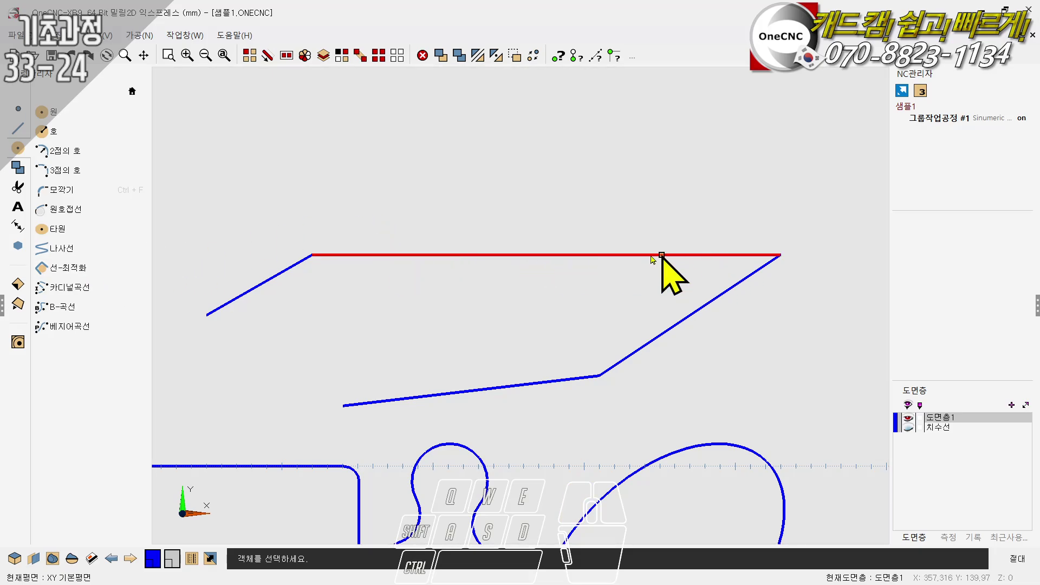
pyautogui.click(57, 271)
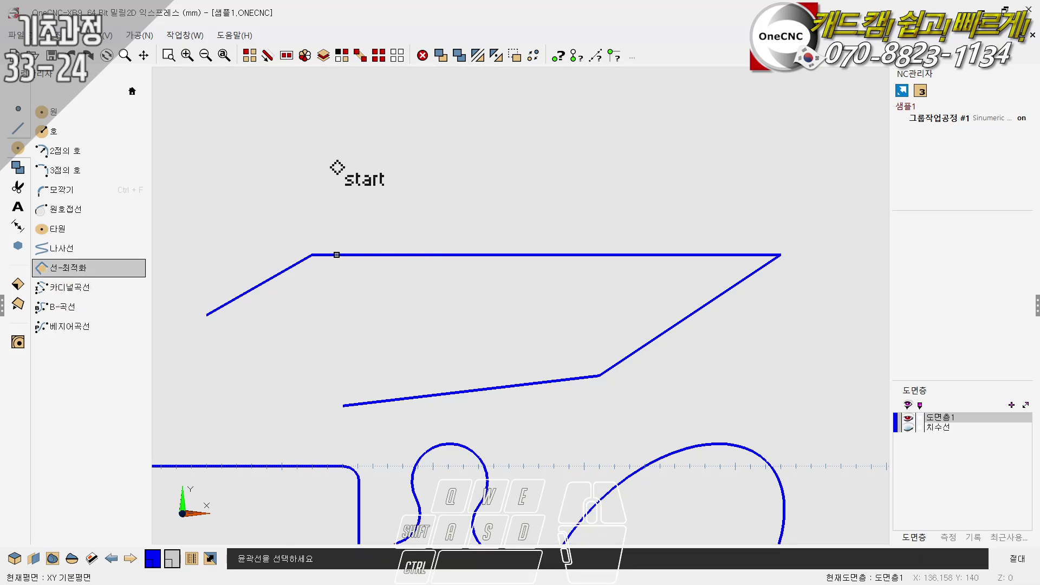
pyautogui.click(337, 255)
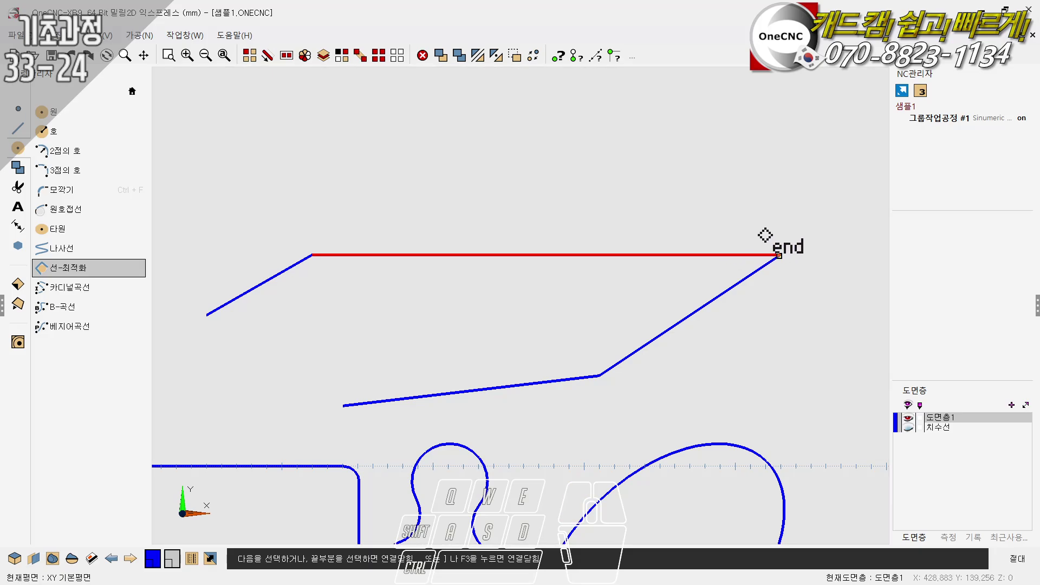
pyautogui.click(751, 222)
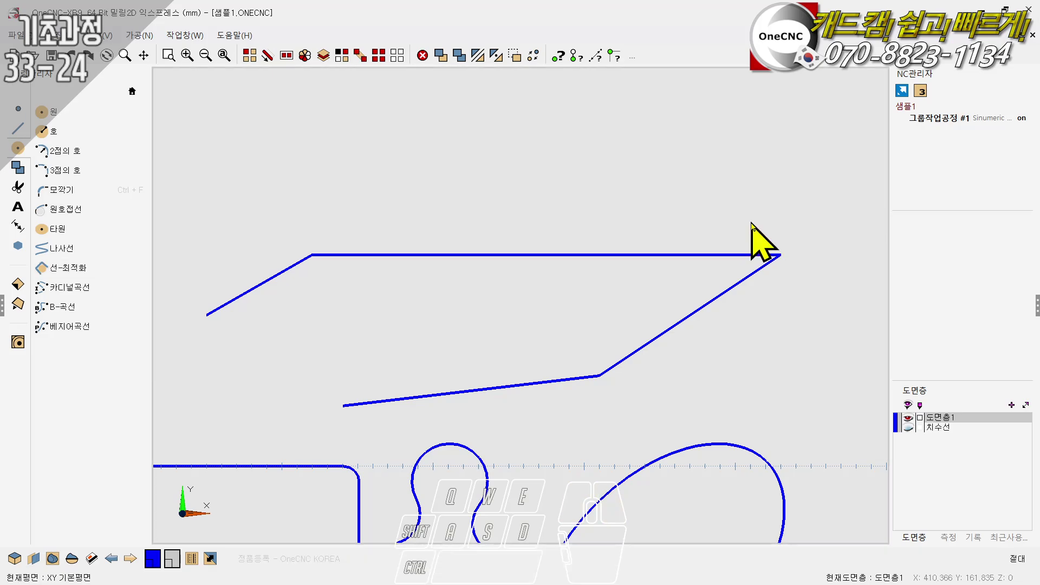
# Step: Select the optimized top line with a single pick to check that it is one object
pyautogui.click(249, 56)
pyautogui.click(388, 255)
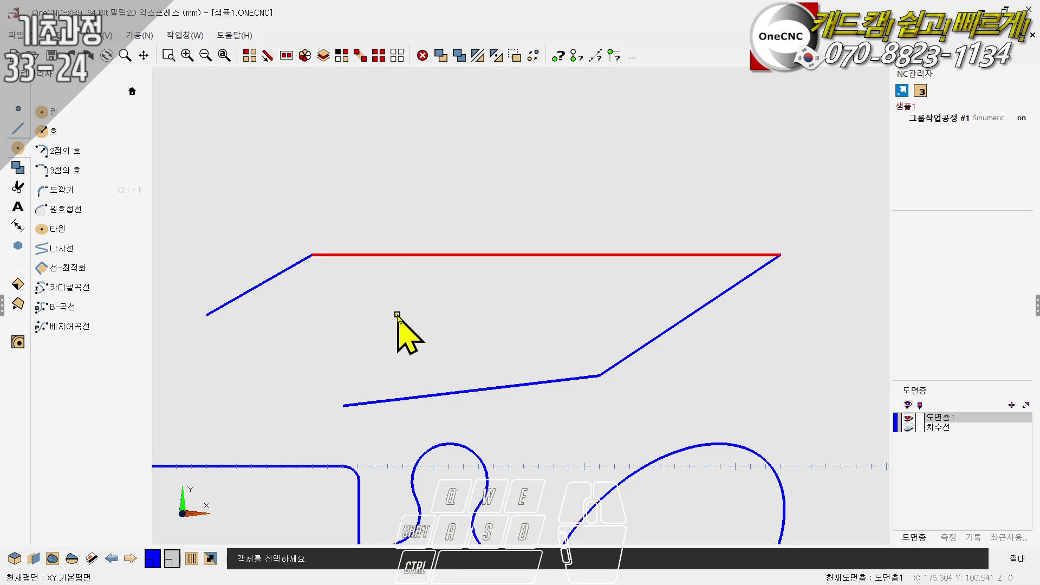
pyautogui.rightClick(397, 317)
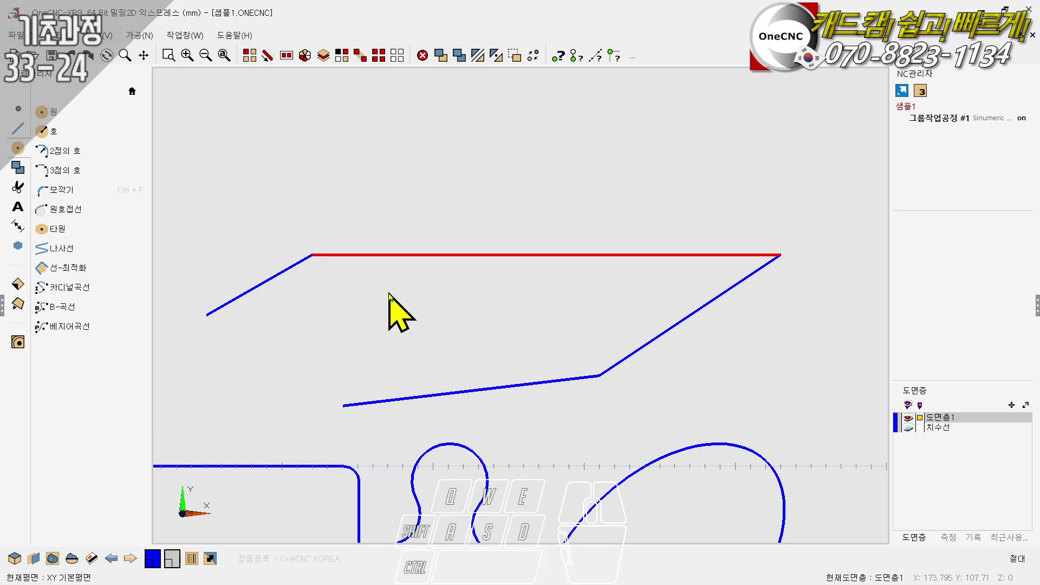
# Step: Draw a circle of diameter 50 centred at about X -50, Y 50, above and to the left of the rectangle
pyautogui.scroll(-4, 399, 216)
pyautogui.scroll(1, 477, 277)
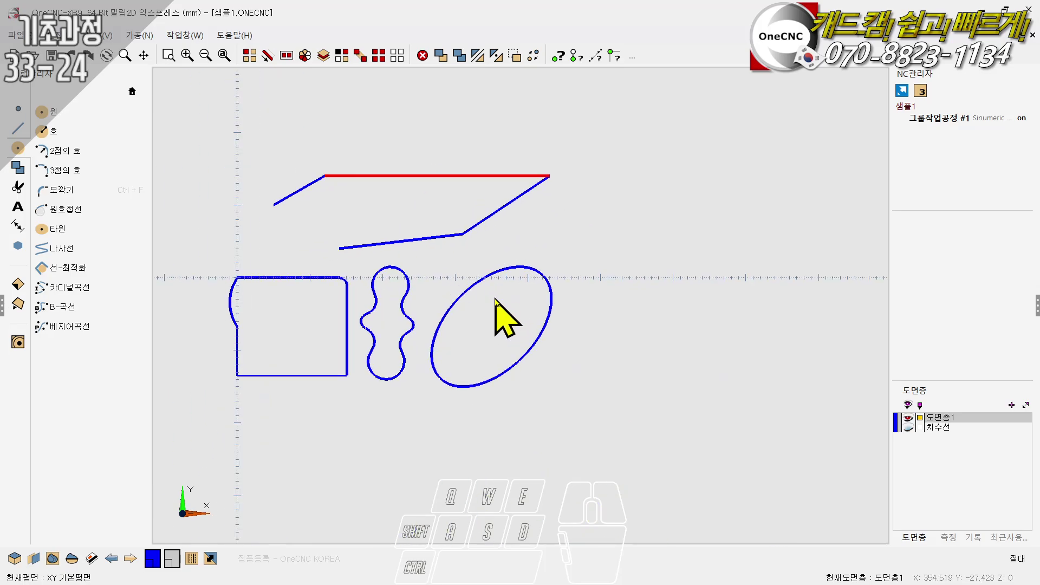
pyautogui.scroll(-5, 596, 309)
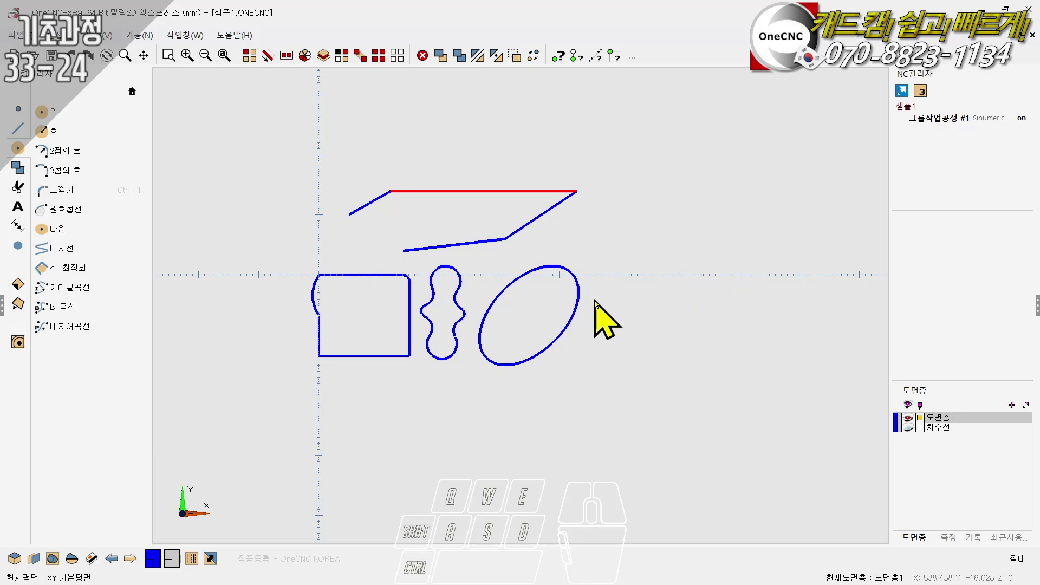
pyautogui.keyDown('ctrl'); pyautogui.moveTo(596, 260); pyautogui.dragTo(466, 239, button='right'); pyautogui.keyUp('ctrl')
pyautogui.keyDown('ctrl'); pyautogui.scroll(8, 452, 236); pyautogui.keyUp('ctrl')
pyautogui.keyDown('ctrl'); pyautogui.scroll(4, 473, 247); pyautogui.keyUp('ctrl')
pyautogui.click(46, 113)
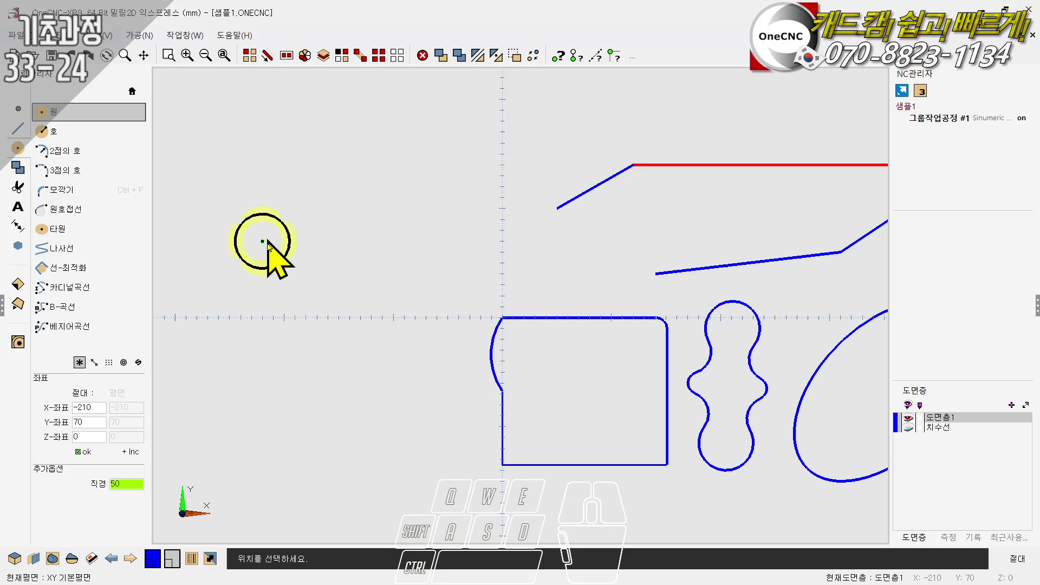
pyautogui.click(447, 263)
pyautogui.press('Escape')
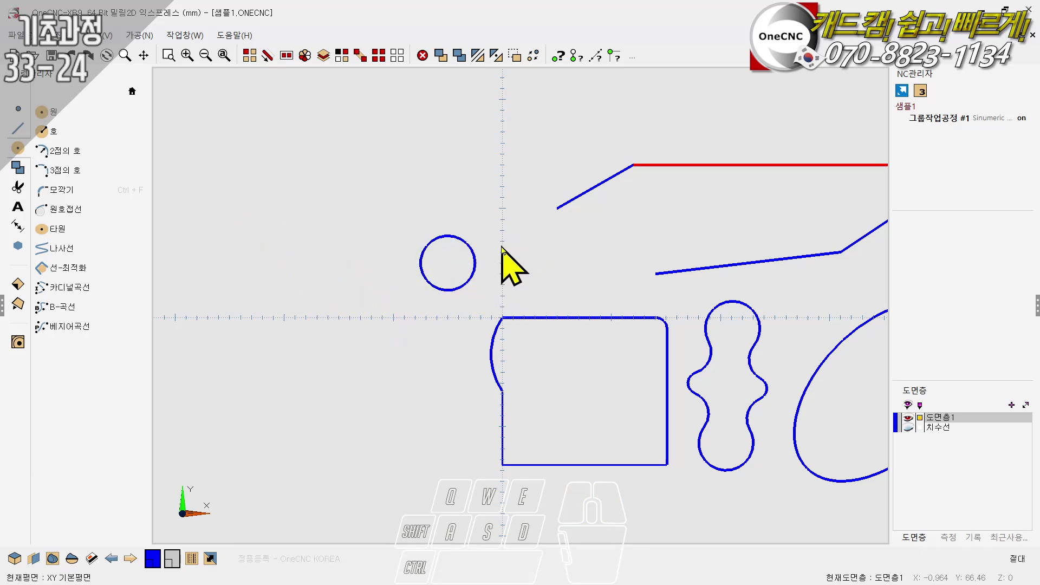
# Step: Draw a diagonal straight line crossing the circle from beyond its upper right to beyond its lower left
pyautogui.scroll(7, 503, 255)
pyautogui.keyDown('ctrl'); pyautogui.moveTo(559, 259); pyautogui.dragTo(490, 262, button='right'); pyautogui.keyUp('ctrl')
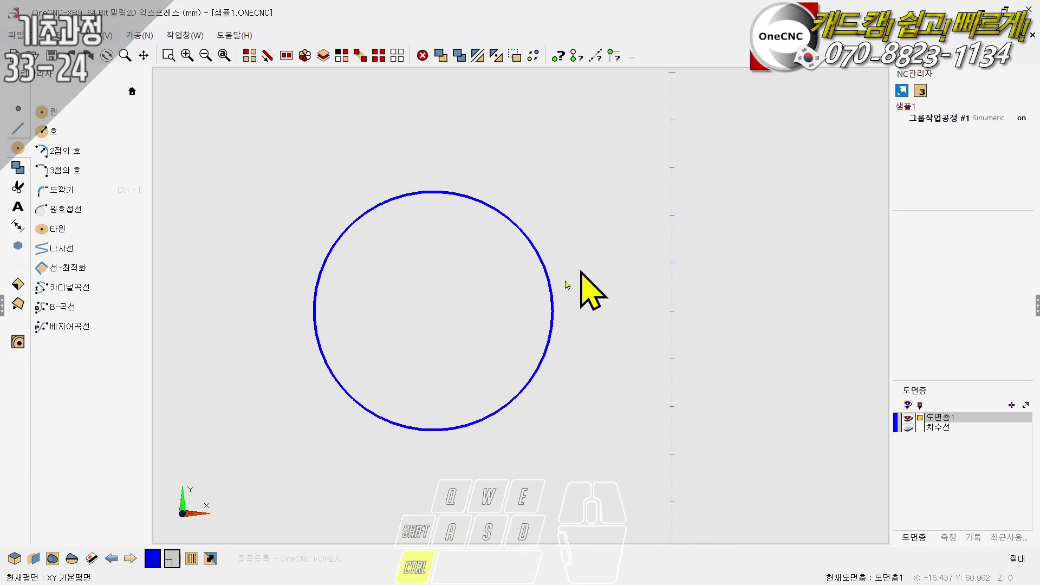
pyautogui.click(54, 112)
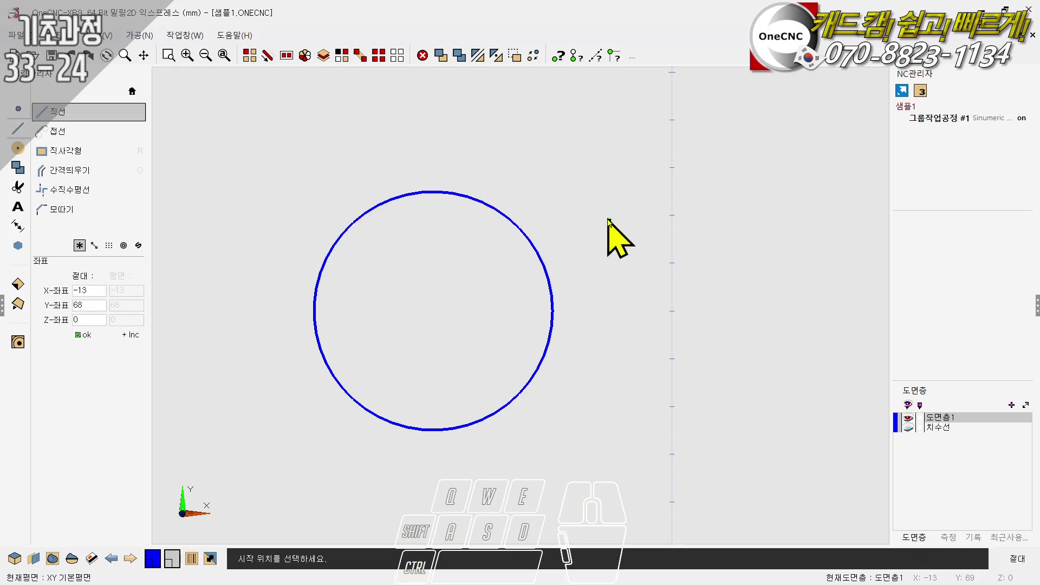
pyautogui.click(538, 168)
pyautogui.click(352, 439)
pyautogui.rightClick(564, 441)
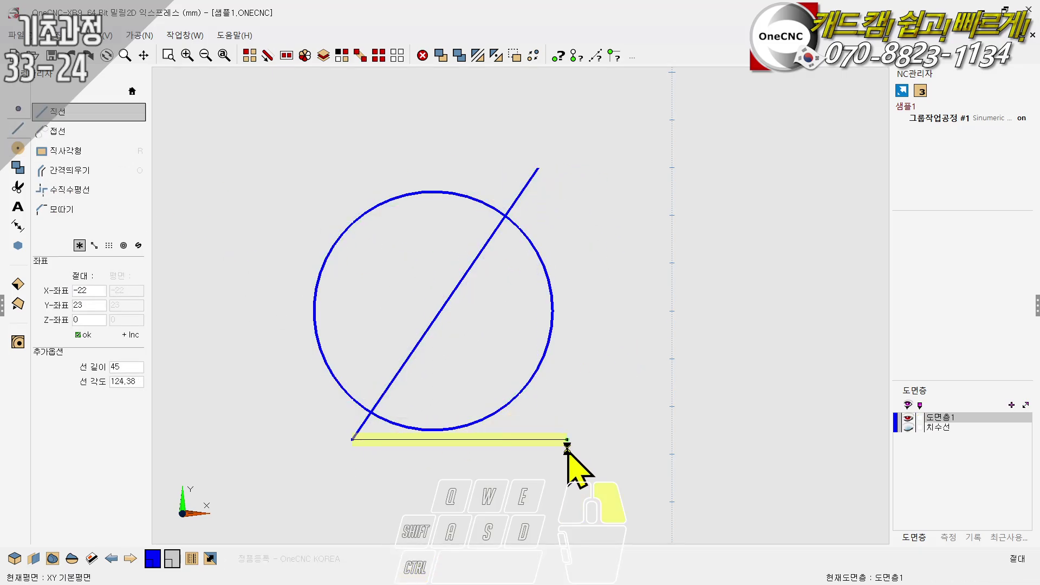
pyautogui.click(548, 434)
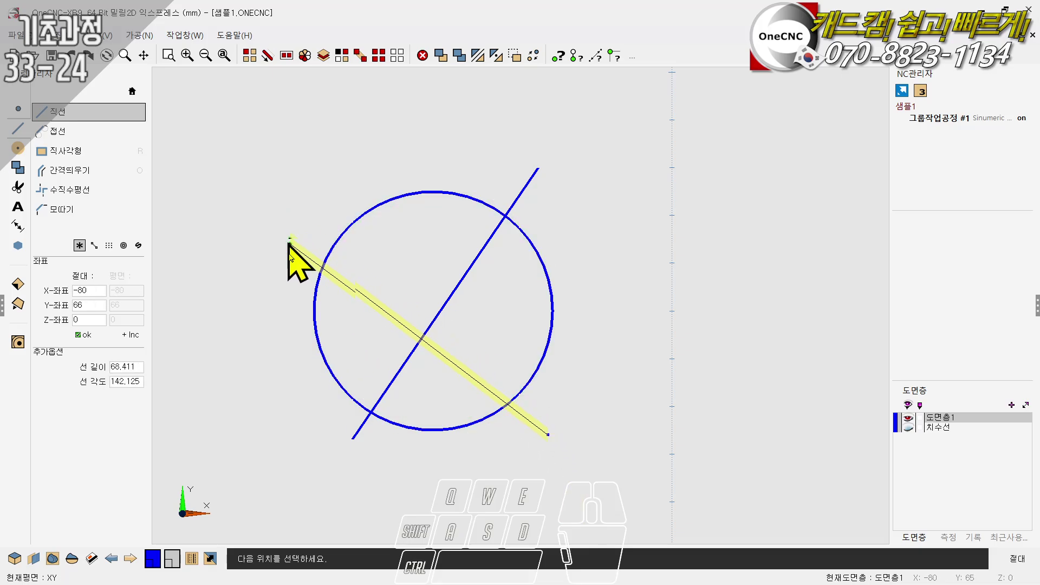
pyautogui.rightClick(396, 391)
pyautogui.click(352, 120)
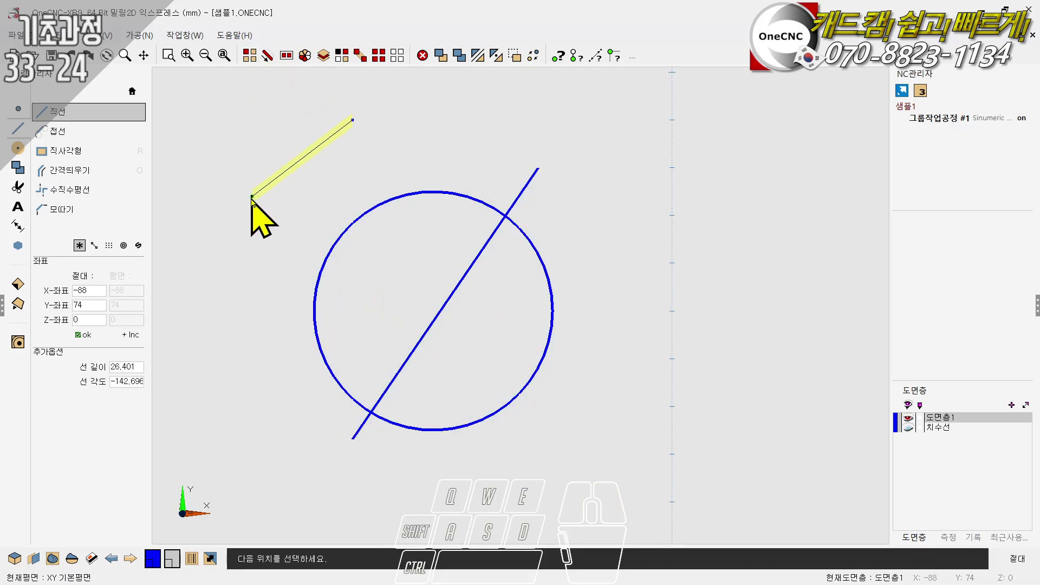
# Step: Trim away the circle's left portion and every piece of the diagonal line, keeping only the right-hand arc
pyautogui.press('t')
pyautogui.click(348, 254)
pyautogui.click(434, 318)
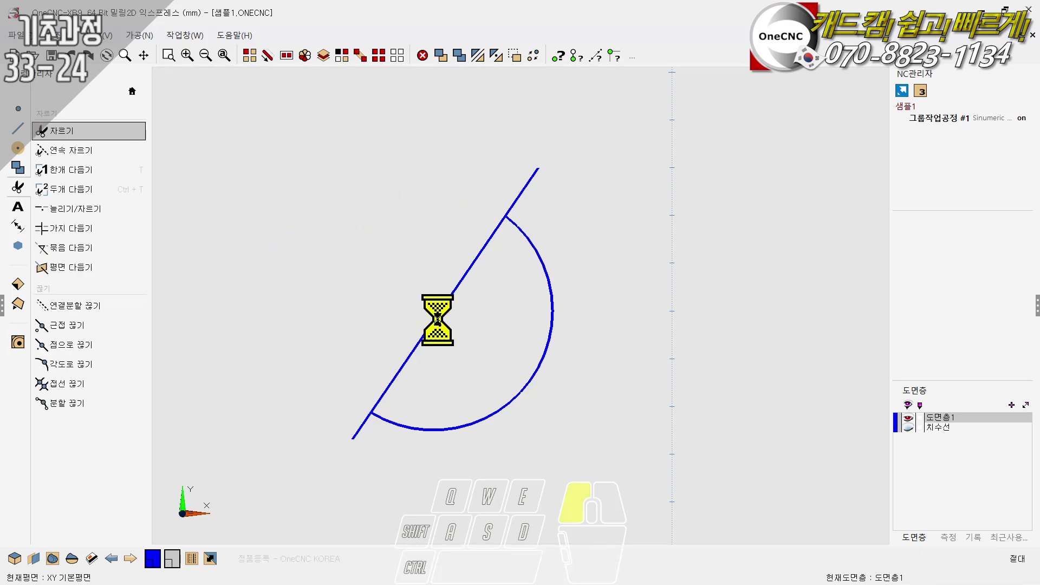
pyautogui.click(519, 196)
pyautogui.click(354, 427)
pyautogui.rightClick(399, 184)
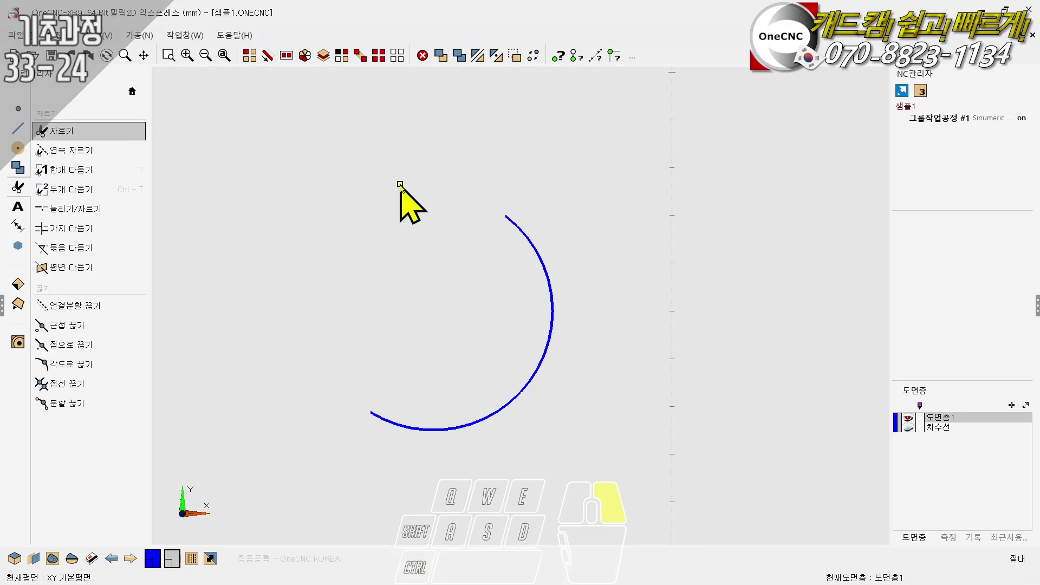
# Step: Select the upper and lower portions of the right-hand arc to check whether they are separate objects, then clear the selection
pyautogui.click(251, 54)
pyautogui.click(522, 240)
pyautogui.click(525, 398)
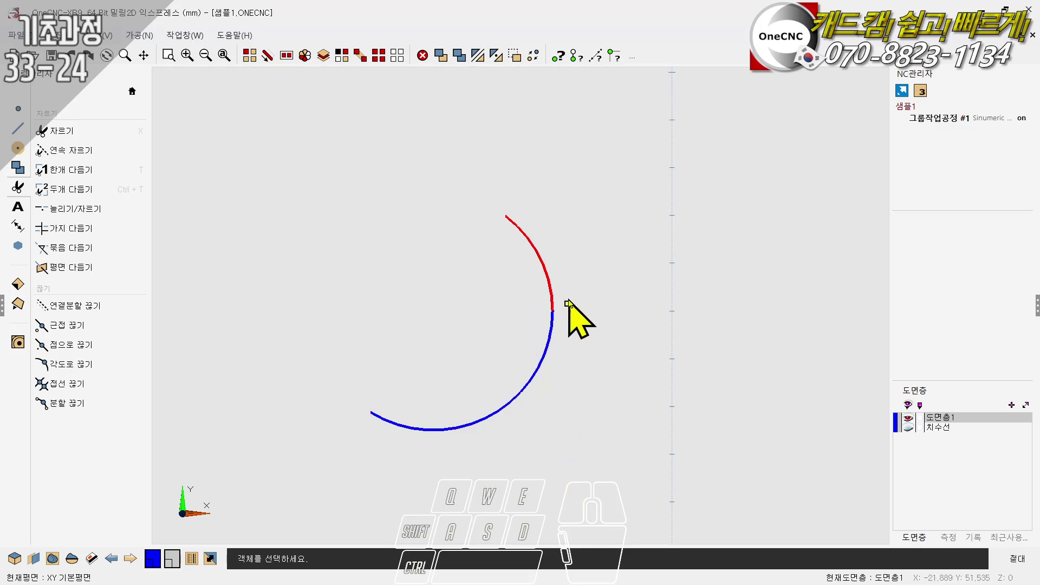
pyautogui.rightClick(662, 245)
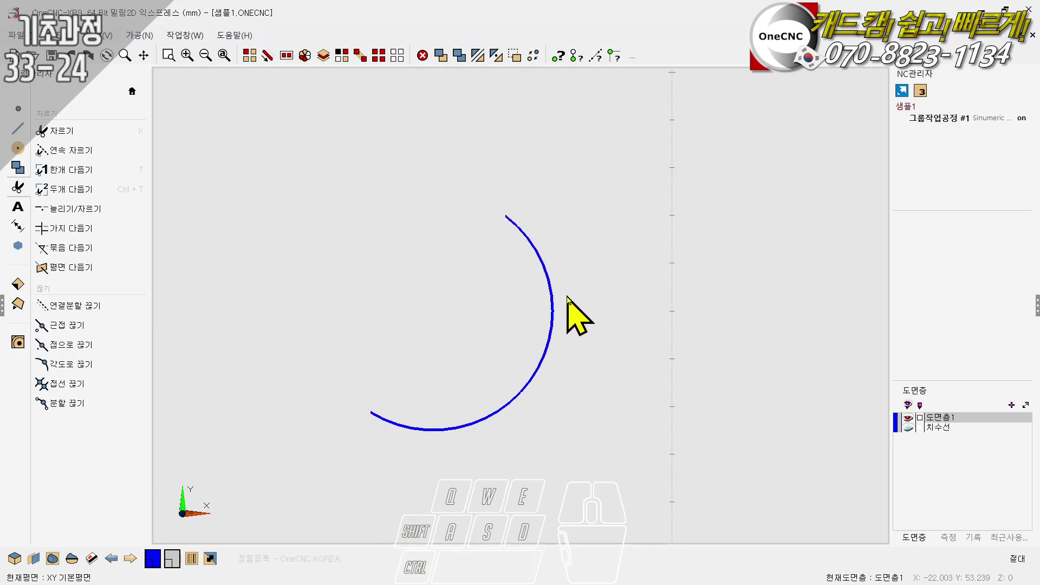
# Step: Join the two pieces of the right-hand arc into one with line optimization, and select the arc to check it
pyautogui.click(15, 169)
pyautogui.click(17, 148)
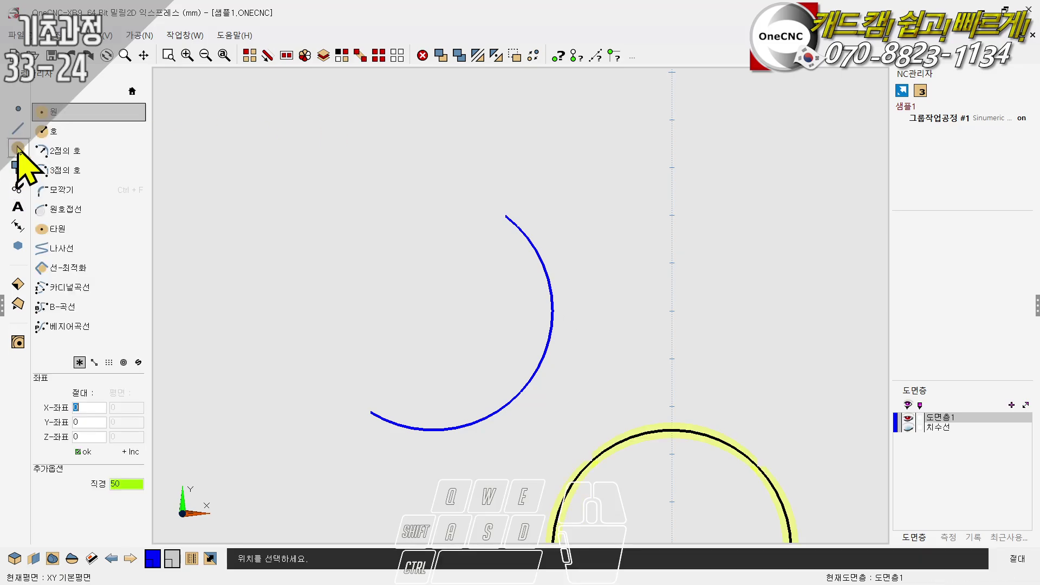
pyautogui.click(74, 269)
pyautogui.click(424, 454)
pyautogui.click(424, 454)
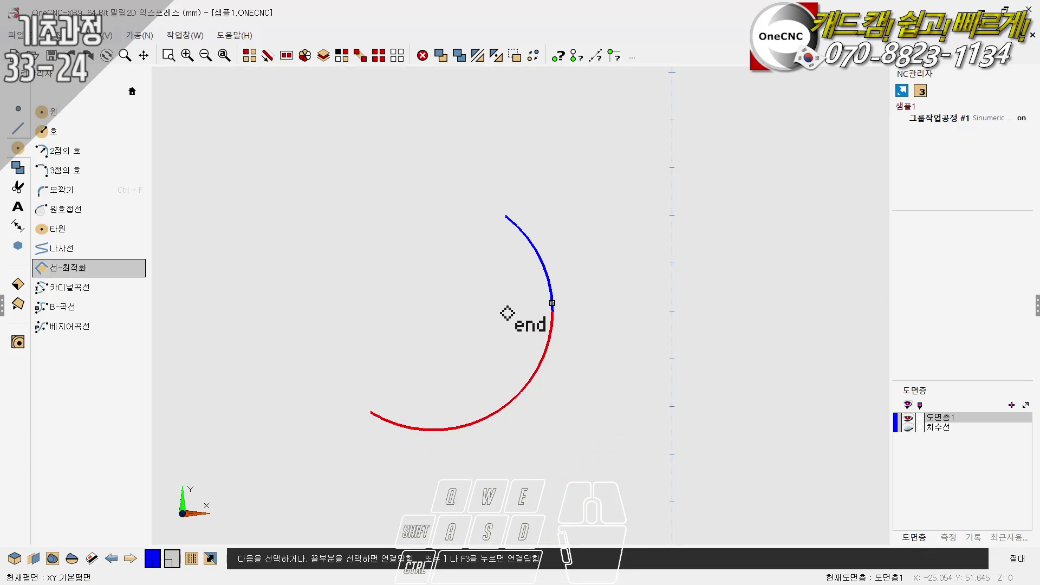
pyautogui.rightClick(507, 265)
pyautogui.click(268, 55)
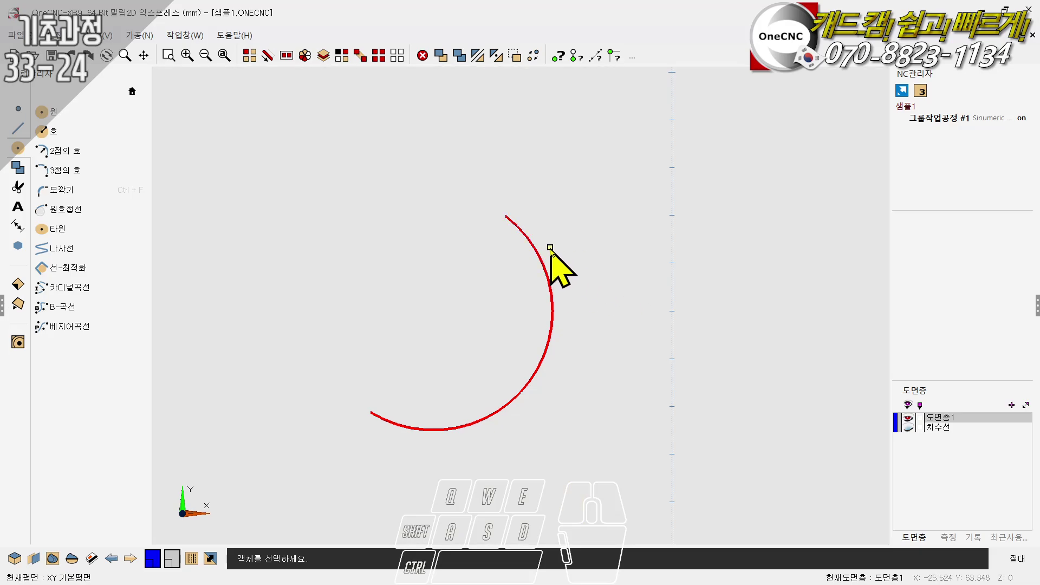
pyautogui.rightClick(591, 309)
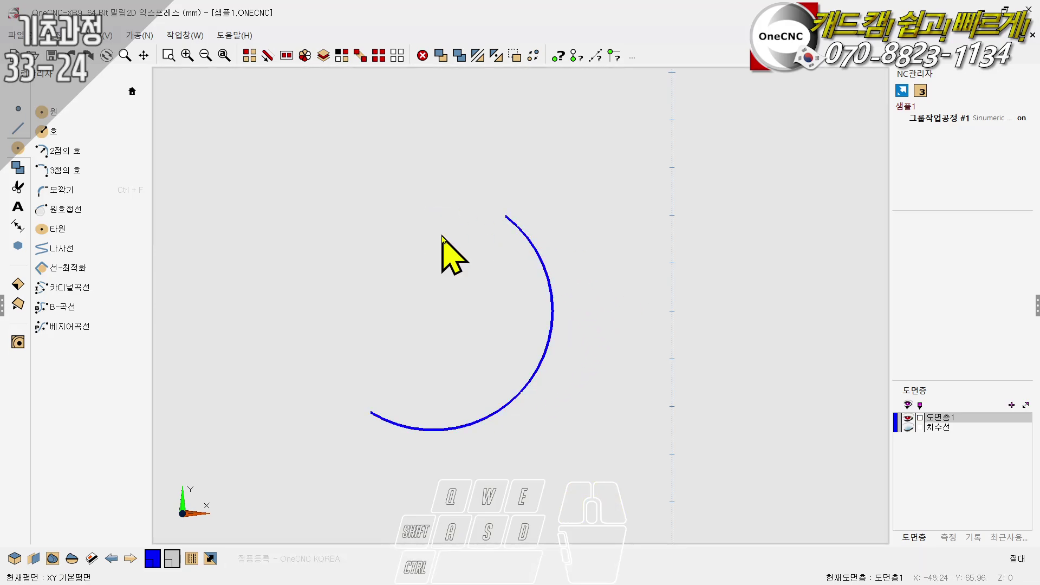
pyautogui.scroll(-3, 412, 342)
pyautogui.moveTo(501, 340)
pyautogui.keyDown('ctrl'); pyautogui.mouseDown(button='right')
pyautogui.moveTo(369, 302)
pyautogui.moveTo(255, 344)
pyautogui.mouseUp(button='right'); pyautogui.keyUp('ctrl')
pyautogui.scroll(-5, 390, 355)
pyautogui.keyDown('ctrl'); pyautogui.moveTo(644, 275); pyautogui.dragTo(415, 281, button='right'); pyautogui.keyUp('ctrl')
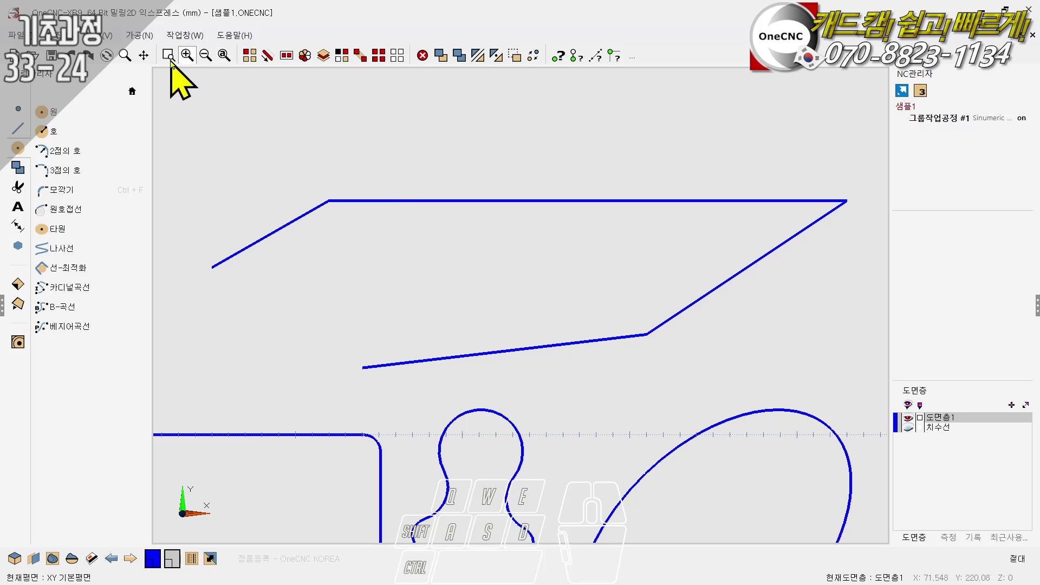
pyautogui.click(18, 128)
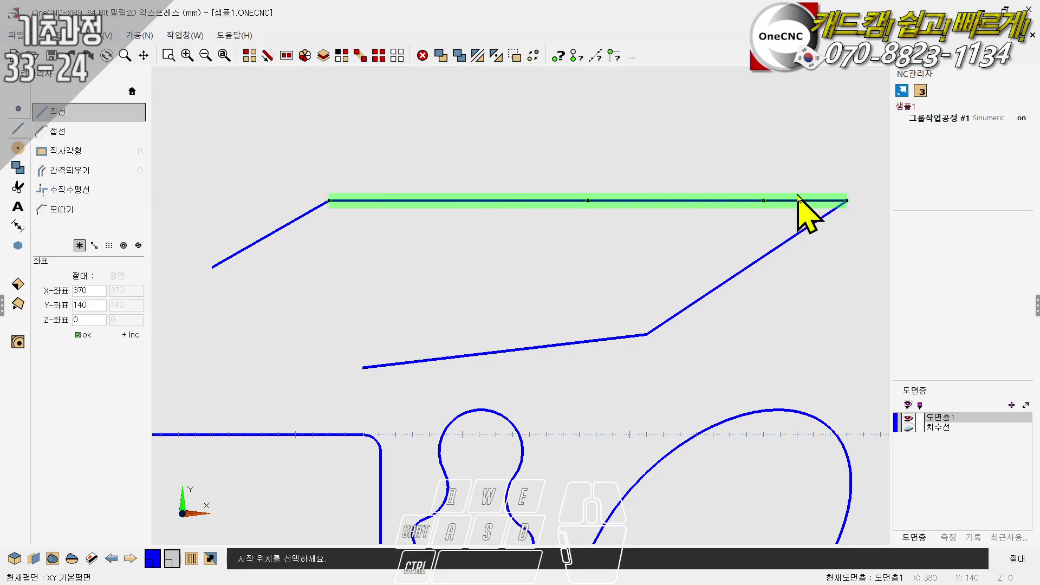
pyautogui.press('Escape')
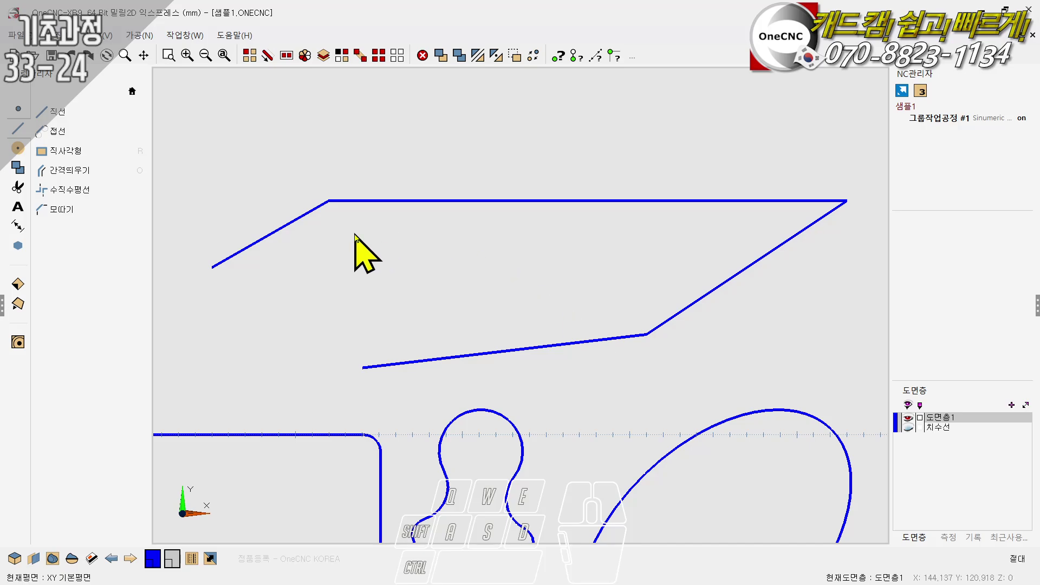
pyautogui.click(132, 91)
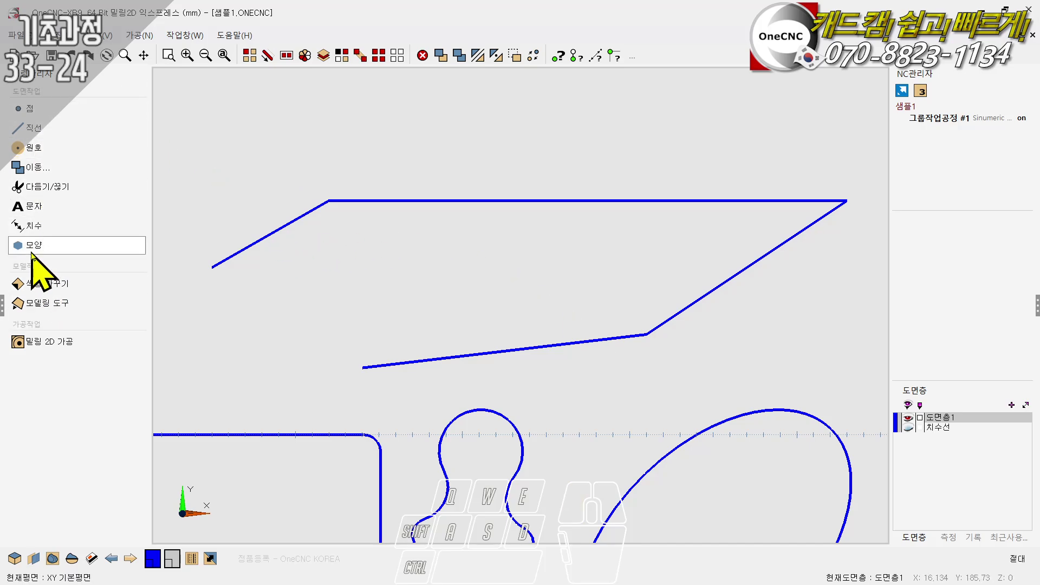
pyautogui.click(30, 147)
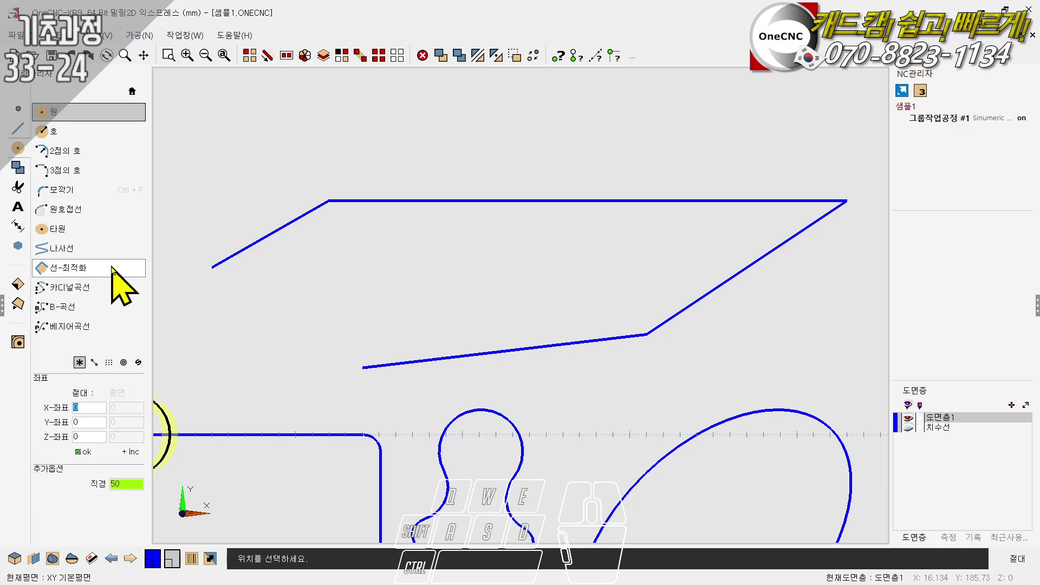
pyautogui.rightClick(281, 140)
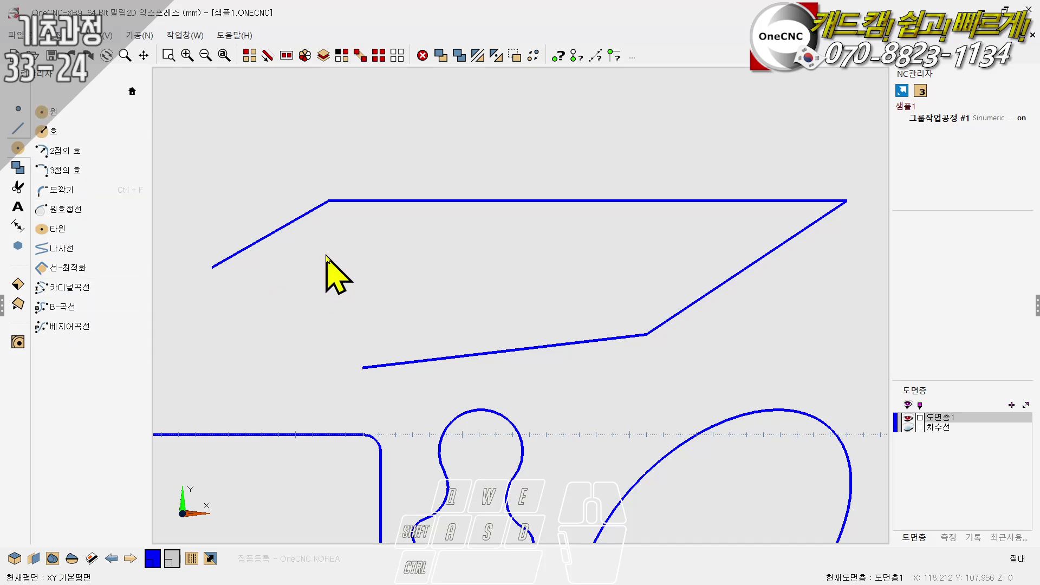
pyautogui.scroll(-6, 399, 228)
pyautogui.keyDown('ctrl'); pyautogui.moveTo(396, 240); pyautogui.dragTo(440, 255, button='middle'); pyautogui.keyUp('ctrl')
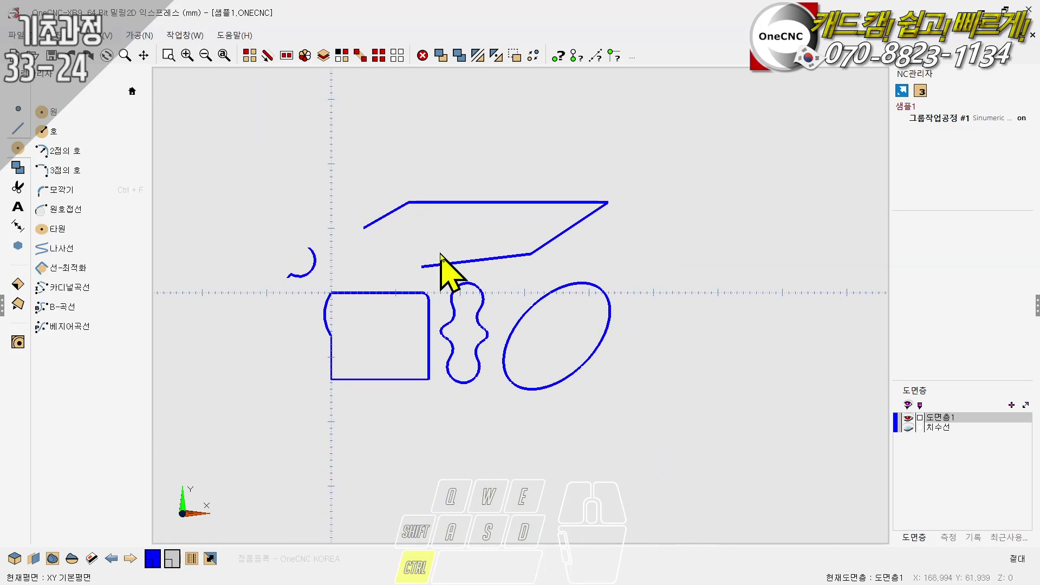
pyautogui.scroll(2, 449, 257)
# Step: Display the move and transform commands, from move and copy to smart projection, and examine what the set offers
pyautogui.click(136, 95)
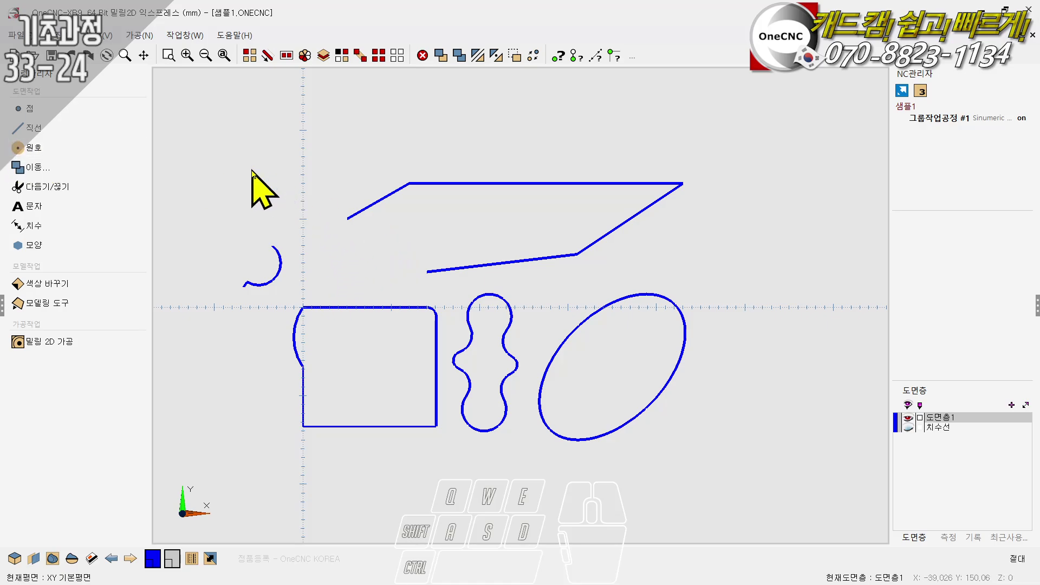
pyautogui.click(38, 168)
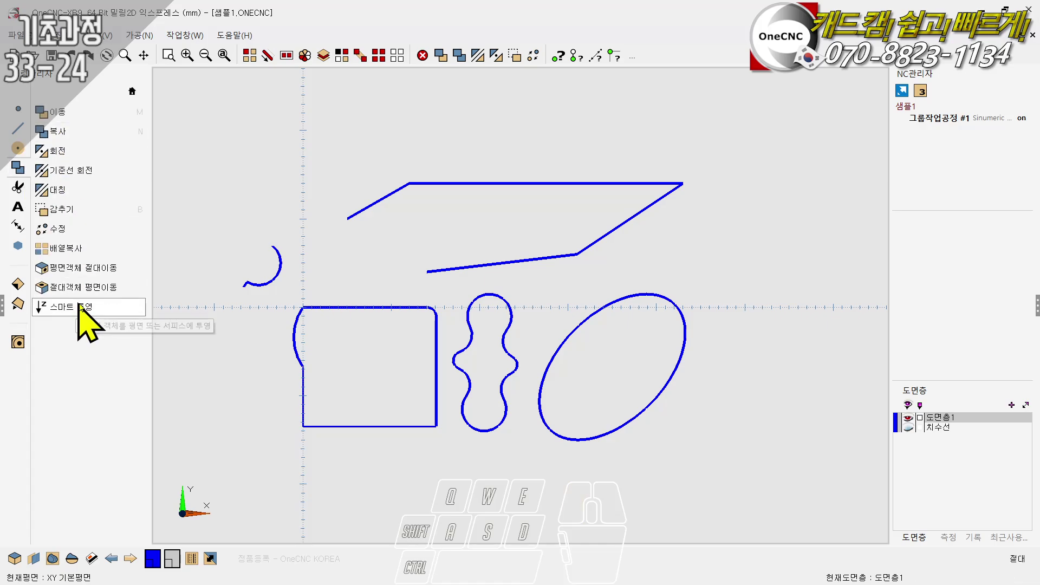
pyautogui.scroll(1, 259, 179)
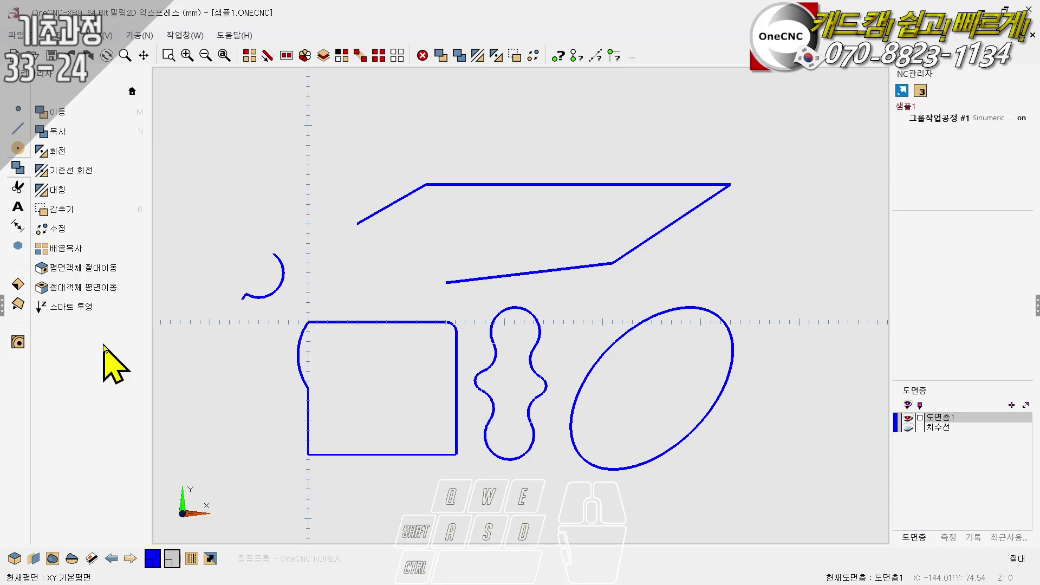
pyautogui.scroll(2, 439, 352)
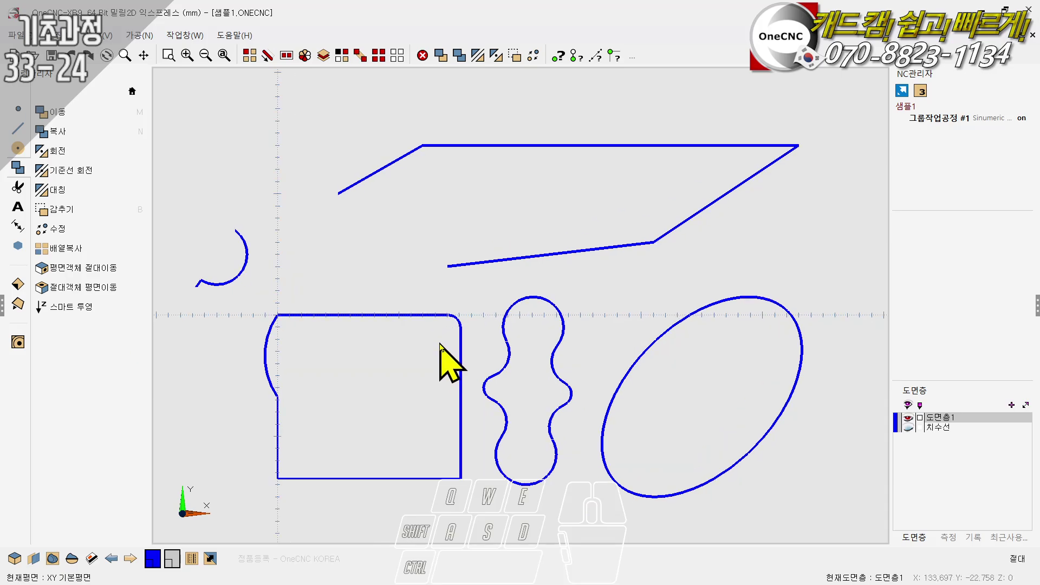